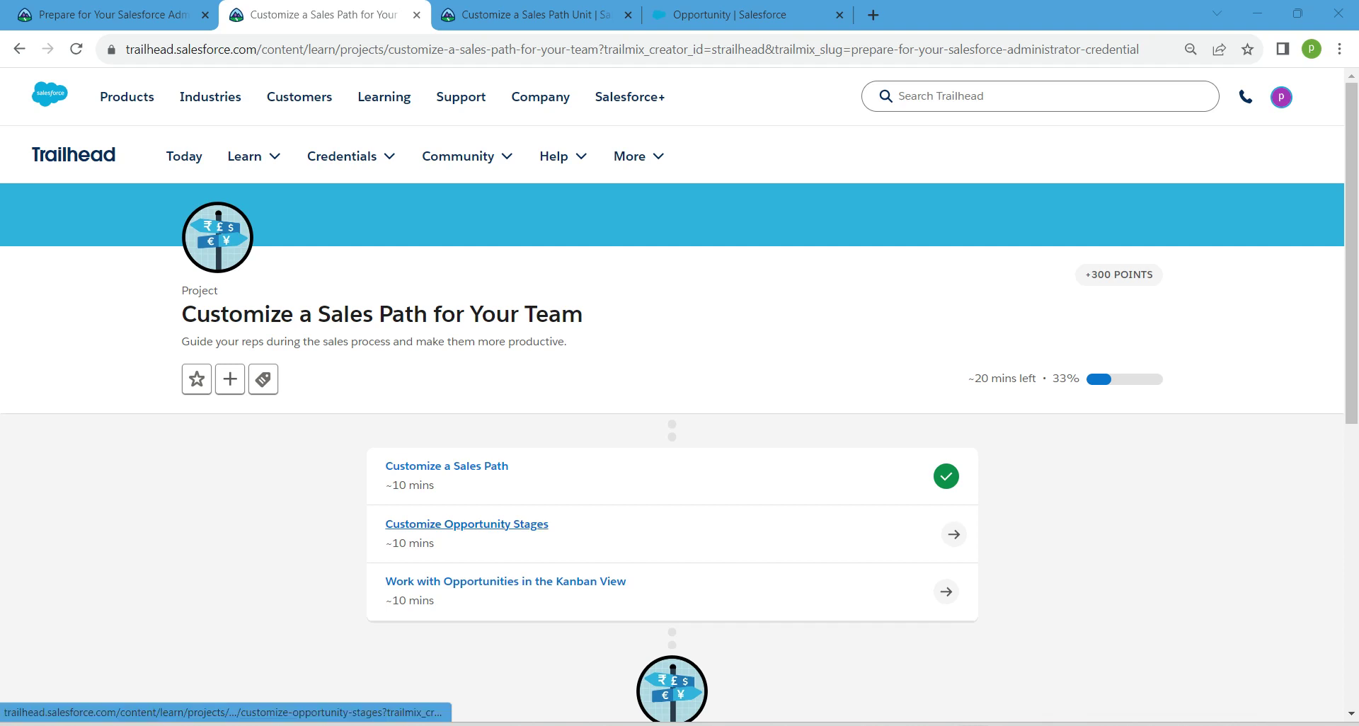
Open the Customize Opportunity Stages unit in a separate tab and switch to the Salesforce Setup home page.
{"action": "left_click", "coordinate": [467, 524]}
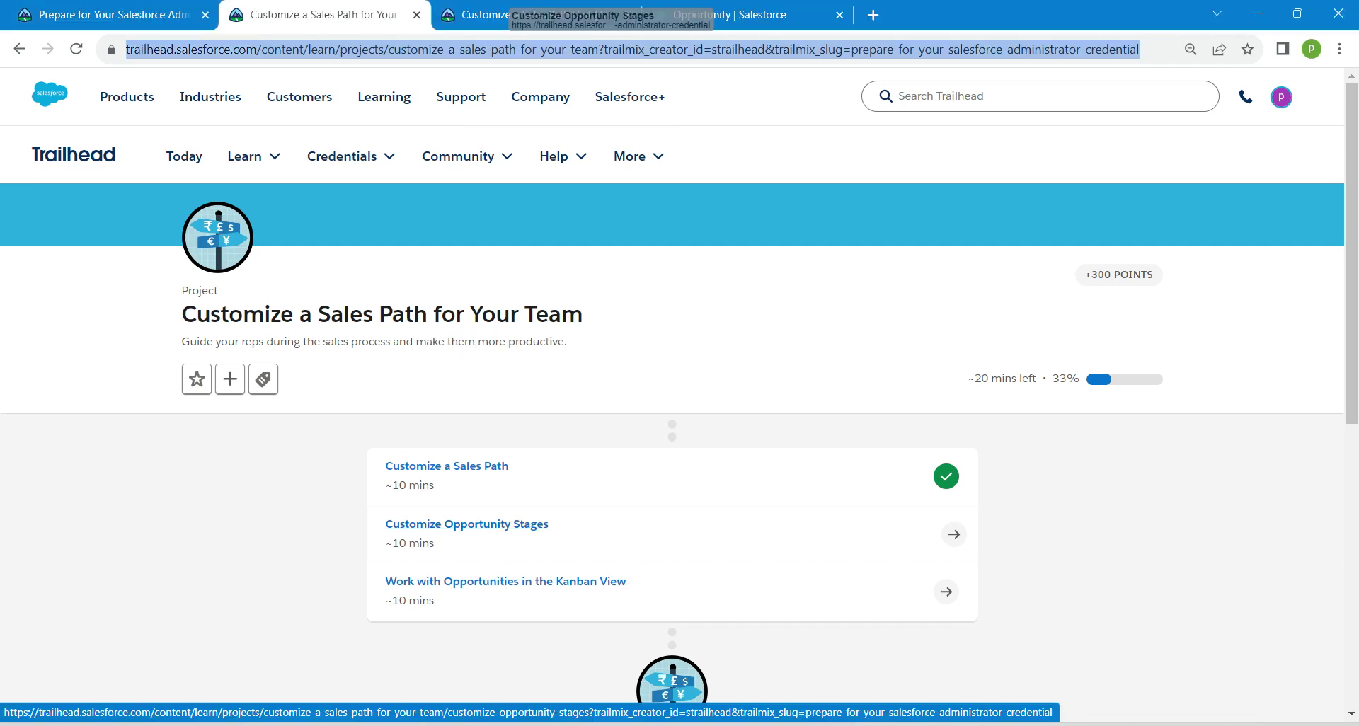
{"action": "left_click", "coordinate": [739, 14]}
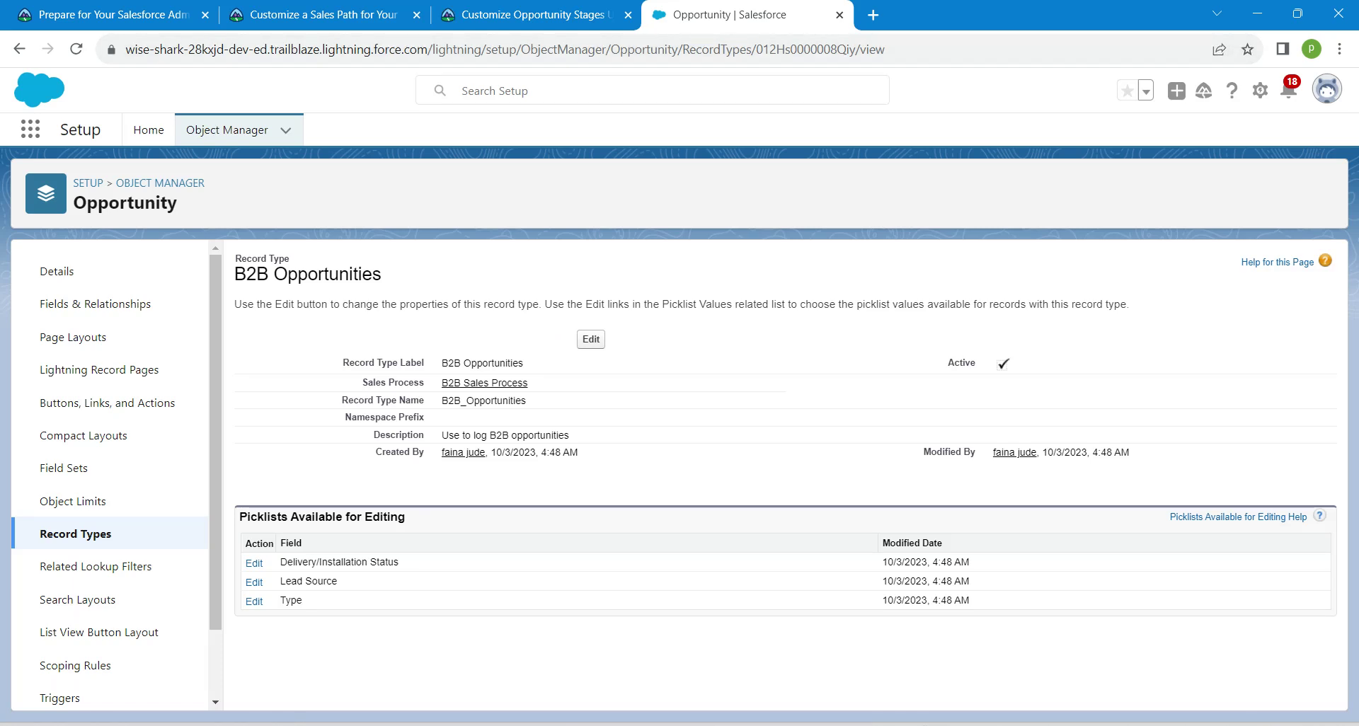
{"action": "left_click", "coordinate": [148, 129]}
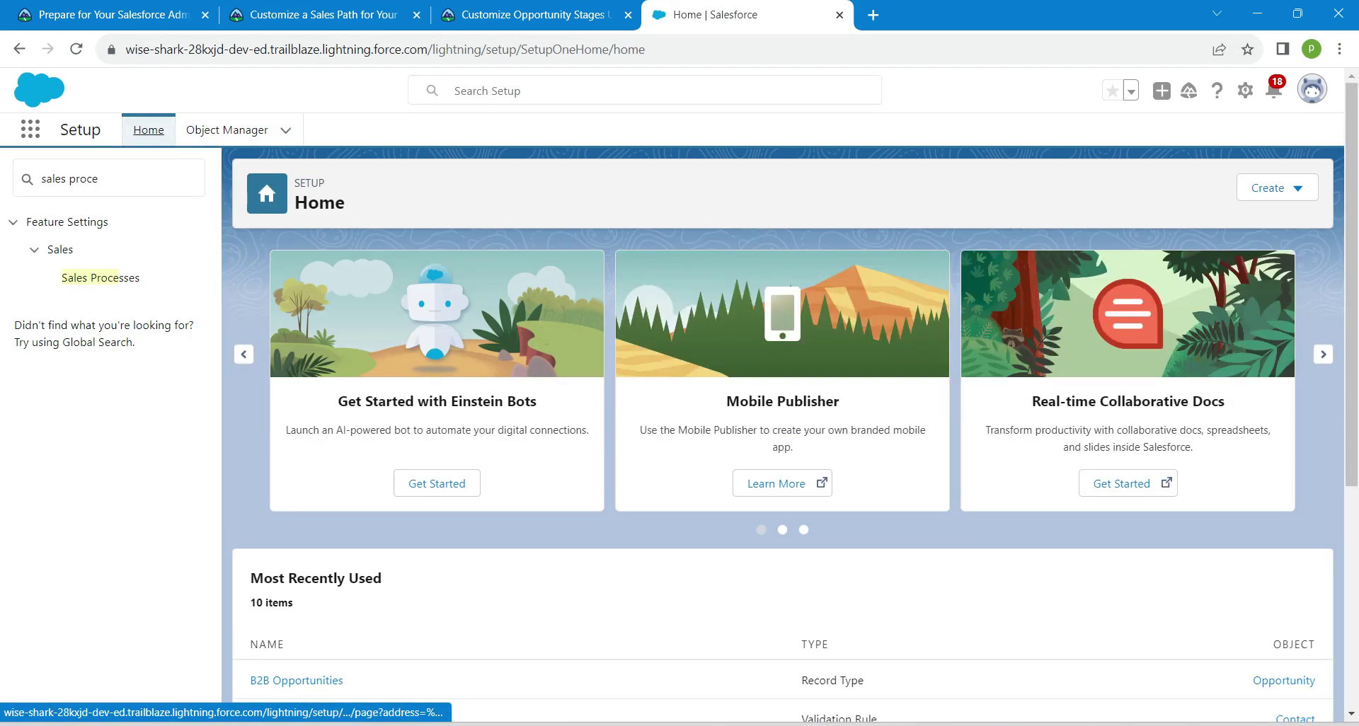
Search Setup for "path", open Path Settings and start a new path.
{"action": "double_click", "coordinate": [82, 179]}
{"action": "key", "text": "BackSpace"}
{"action": "key", "text": "BackSpace"}
{"action": "key", "text": "BackSpace"}
{"action": "key", "text": "BackSpace"}
{"action": "key", "text": "BackSpace"}
{"action": "key", "text": "BackSpace"}
{"action": "key", "text": "BackSpace"}
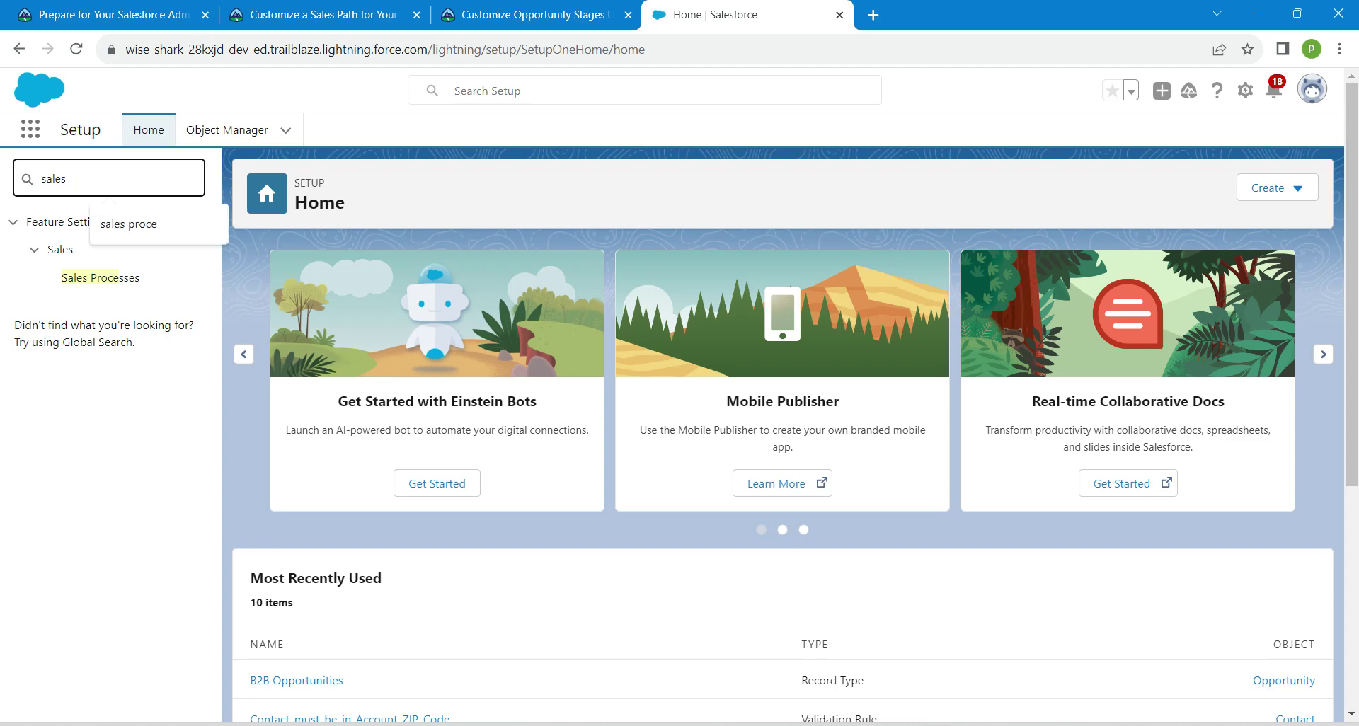
{"action": "type", "text": "pa"}
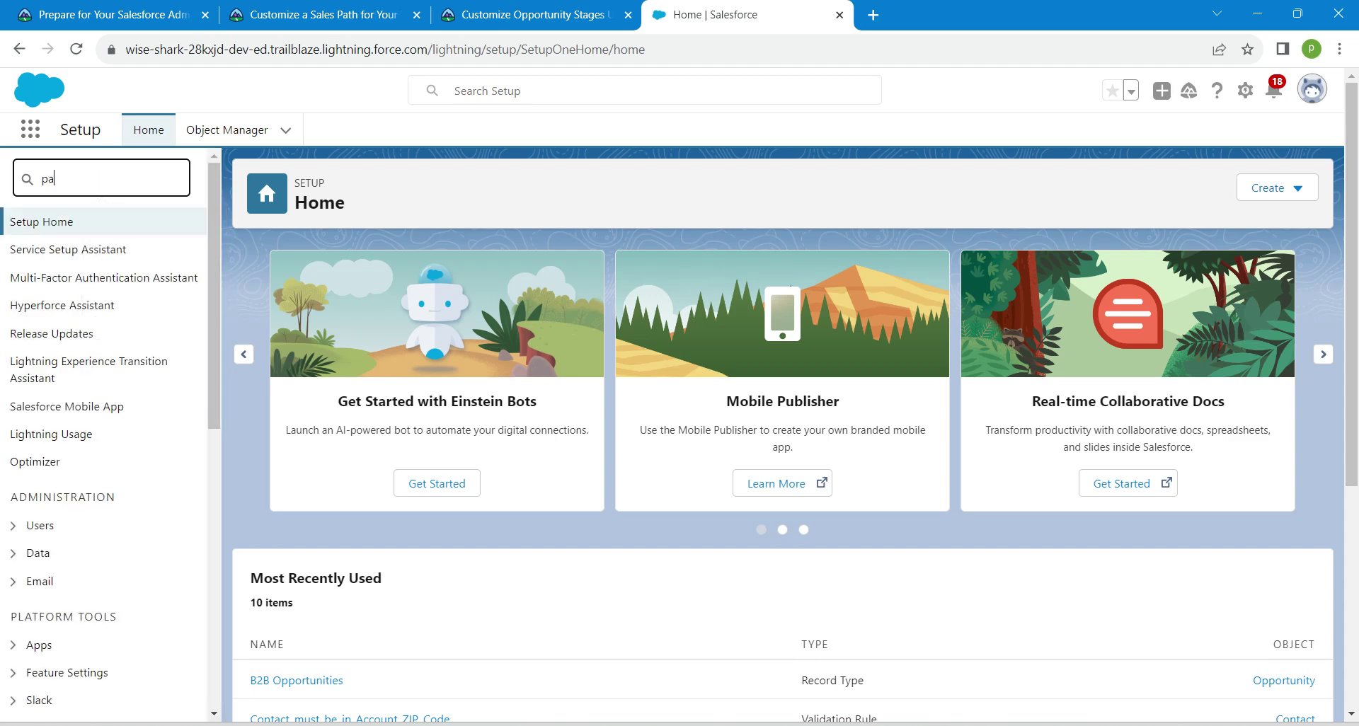
{"action": "type", "text": "th"}
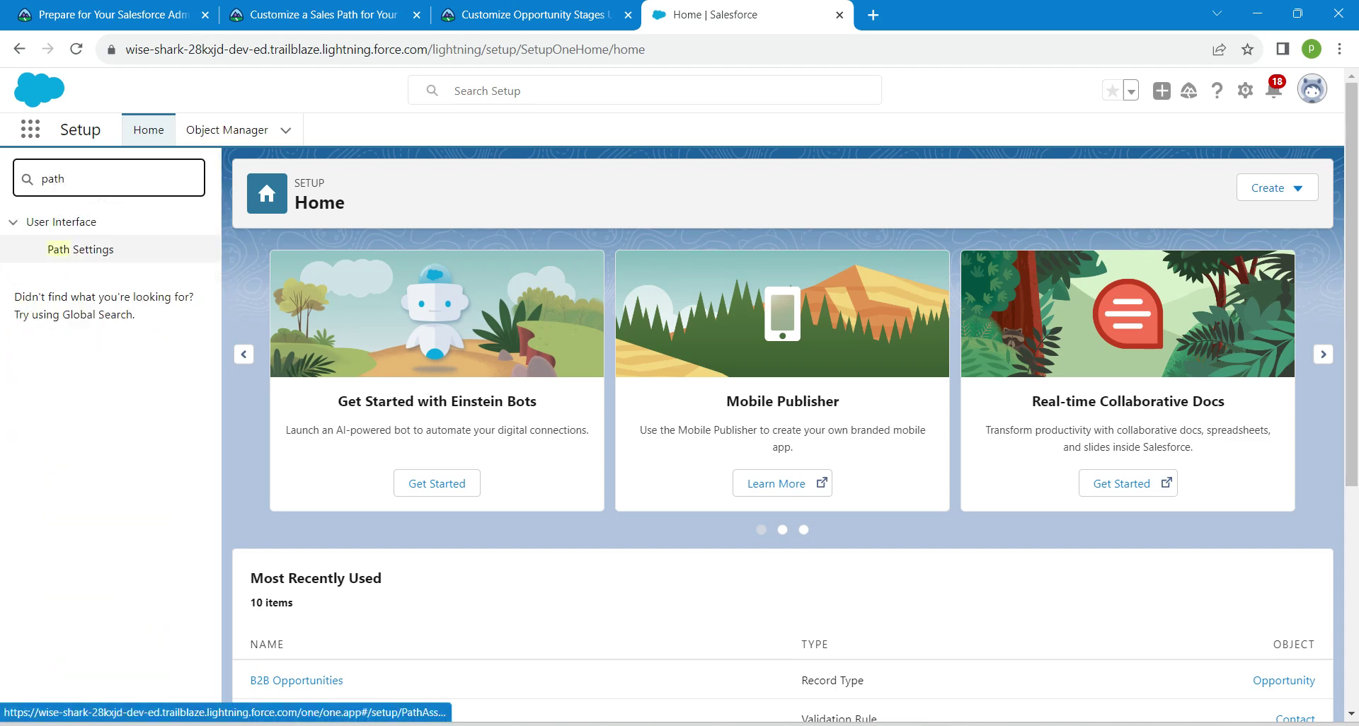
{"action": "left_click", "coordinate": [85, 249]}
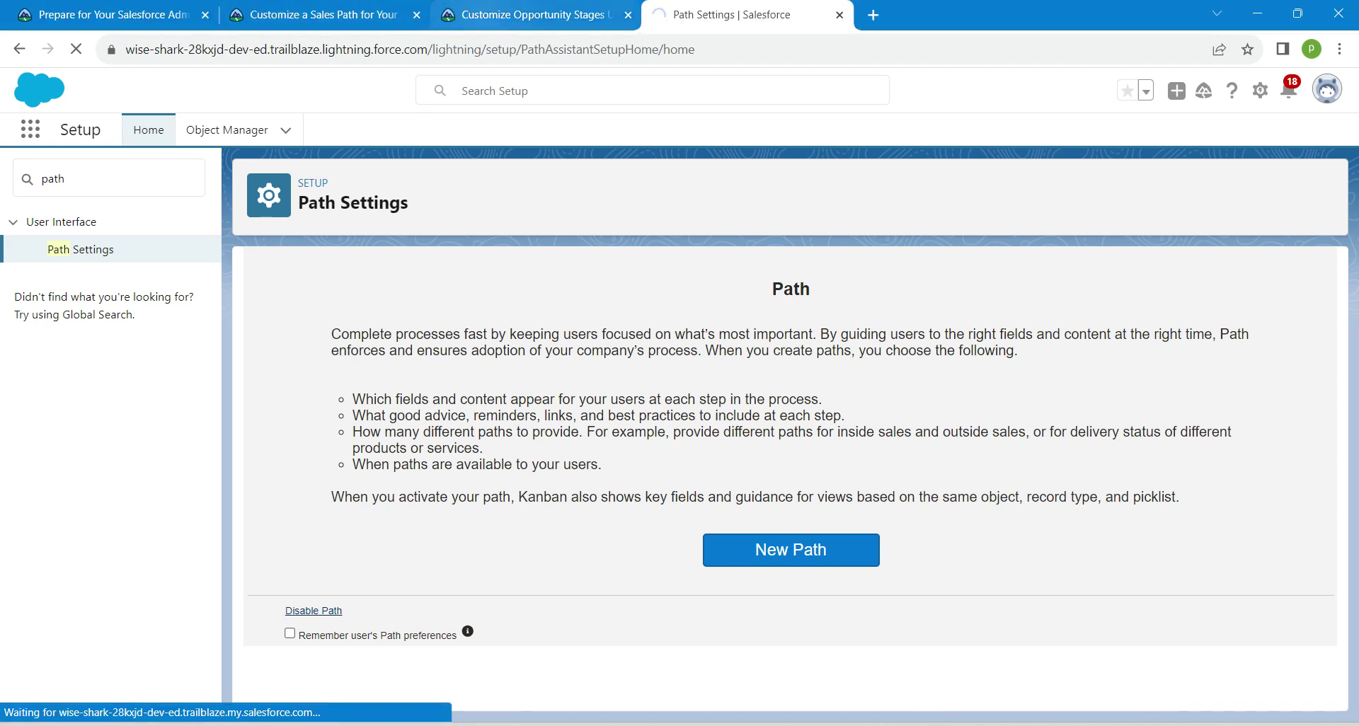
Switch to the Trailhead Customize Opportunity Stages unit and copy the path name North American Sales Path from the Set the Path instructions.
{"action": "left_click", "coordinate": [525, 14]}
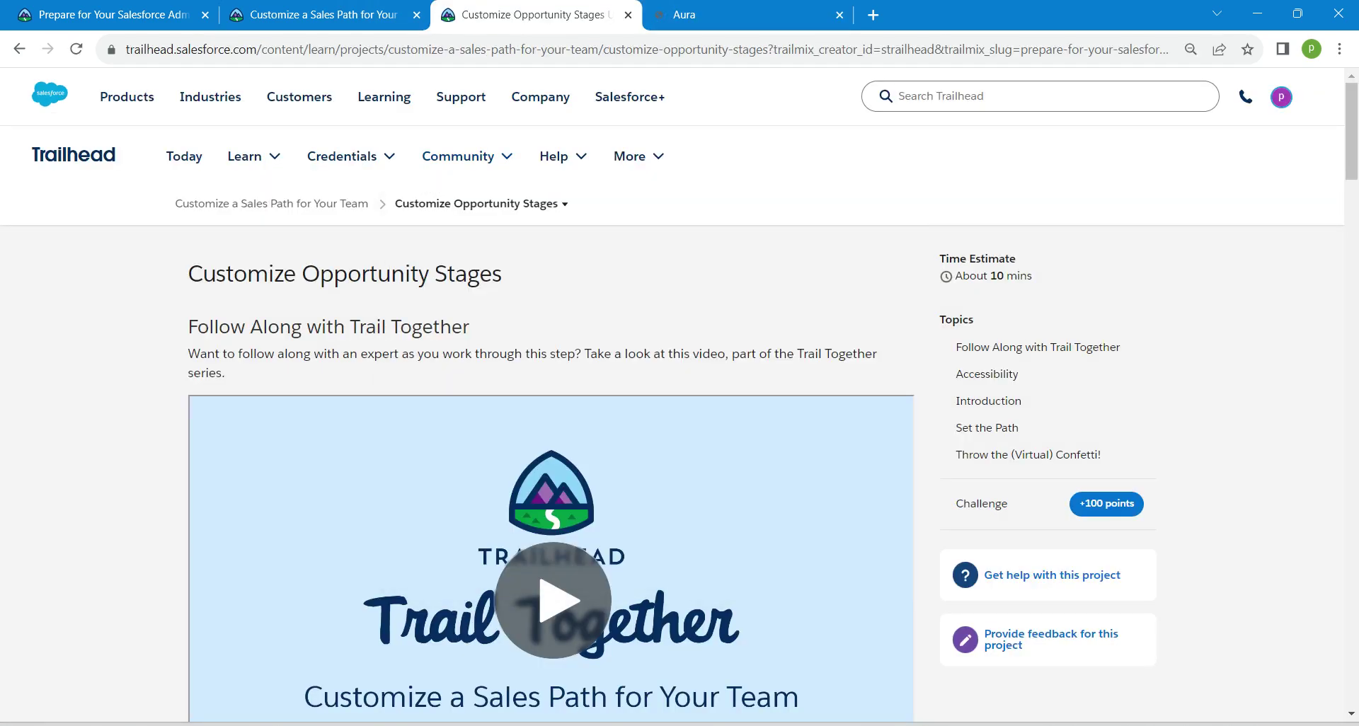
{"action": "scroll", "coordinate": [680, 397], "scroll_direction": "down", "scroll_amount": 3}
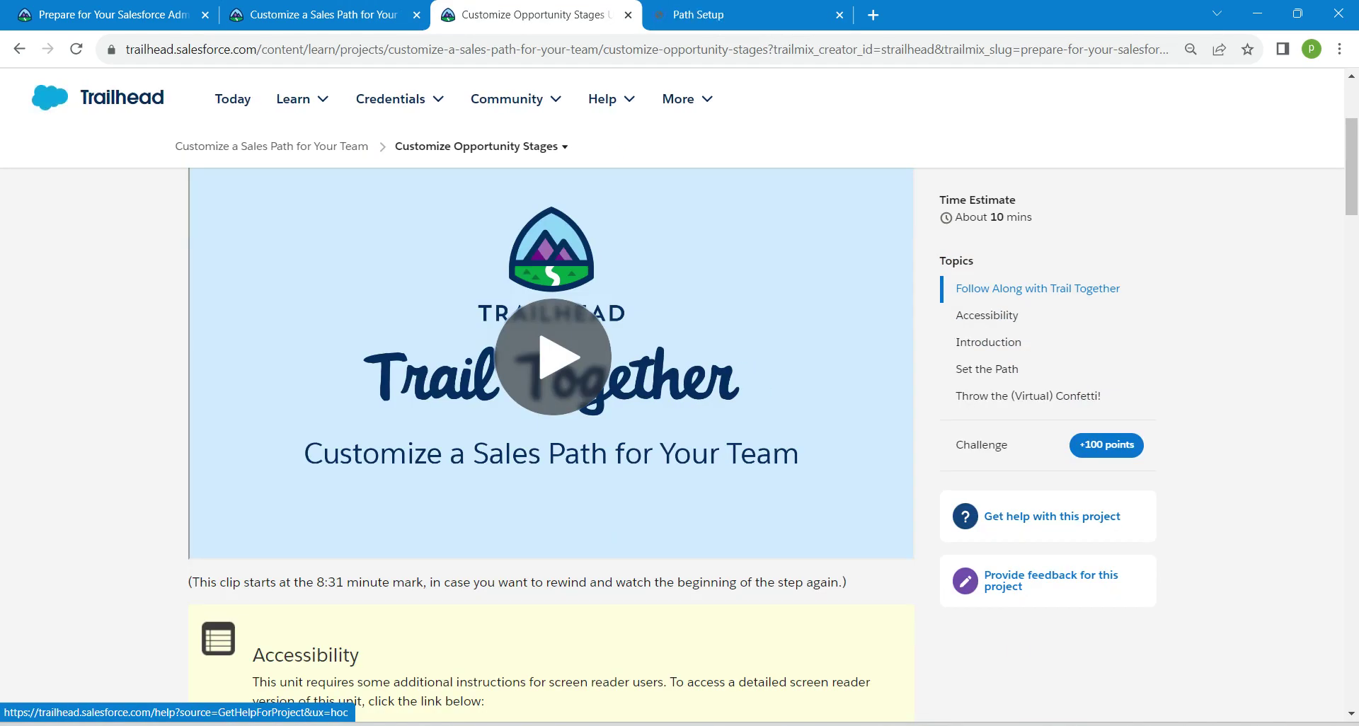
{"action": "scroll", "coordinate": [1027, 431], "scroll_direction": "down", "scroll_amount": 20}
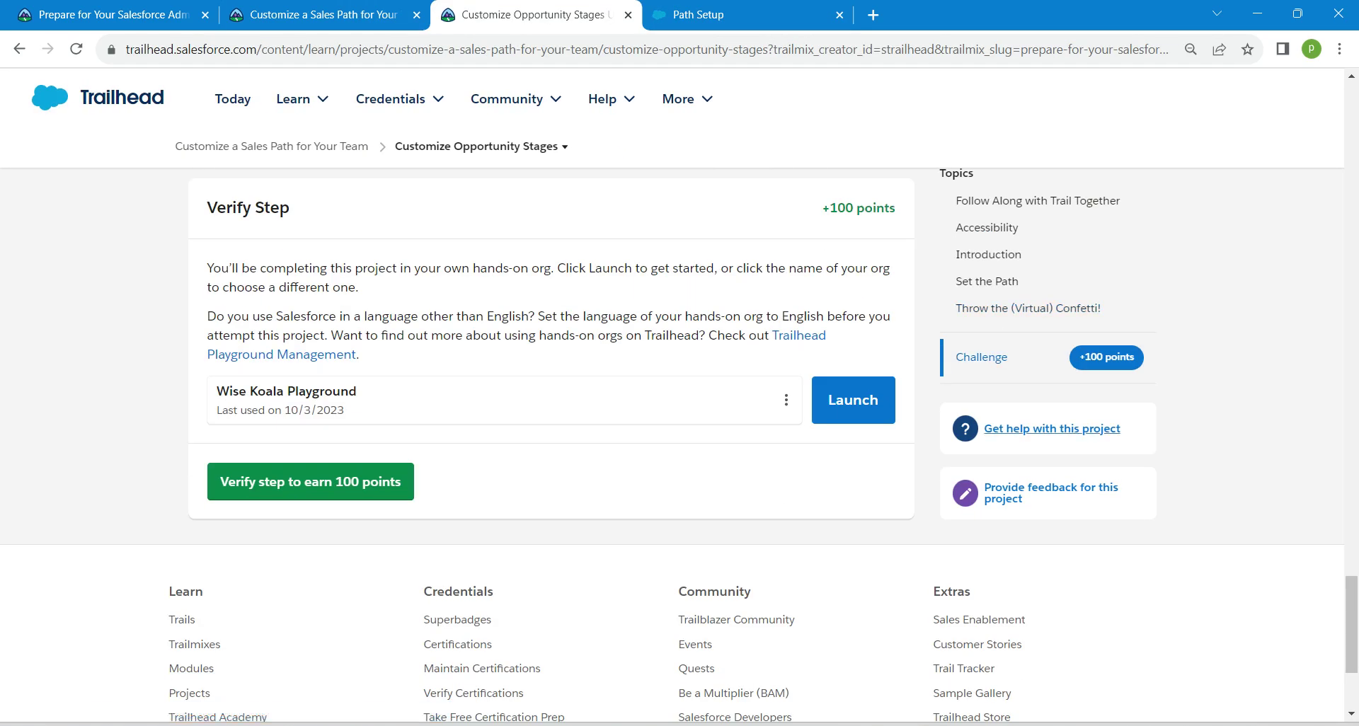
{"action": "scroll", "coordinate": [1027, 432], "scroll_direction": "up", "scroll_amount": 6}
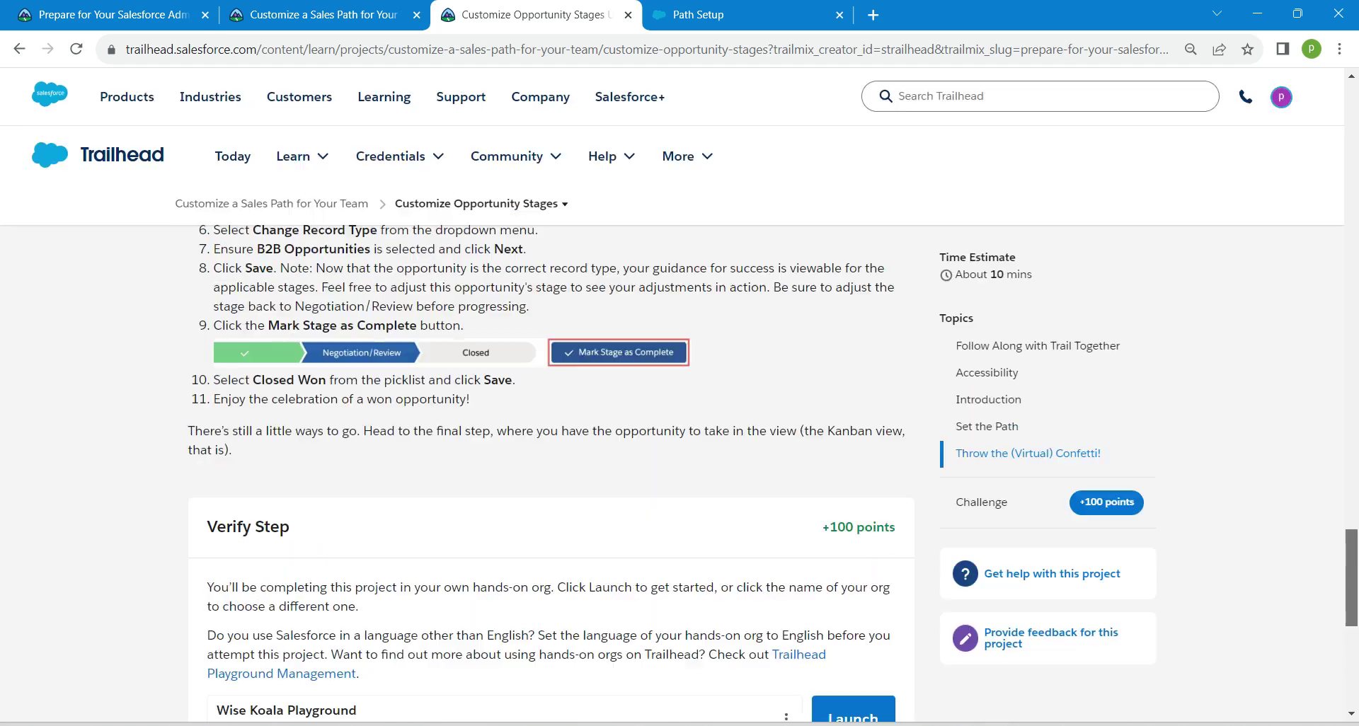
{"action": "scroll", "coordinate": [773, 474], "scroll_direction": "up", "scroll_amount": 8}
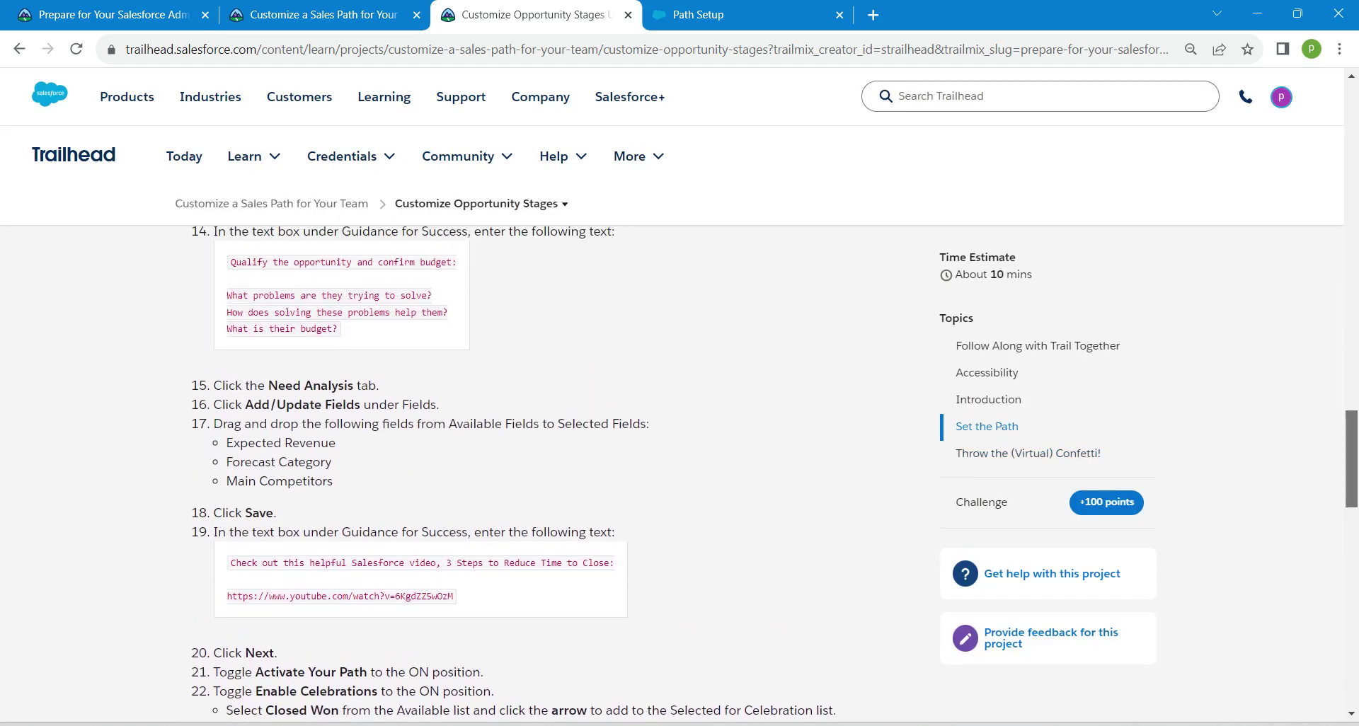
{"action": "scroll", "coordinate": [552, 467], "scroll_direction": "up", "scroll_amount": 15}
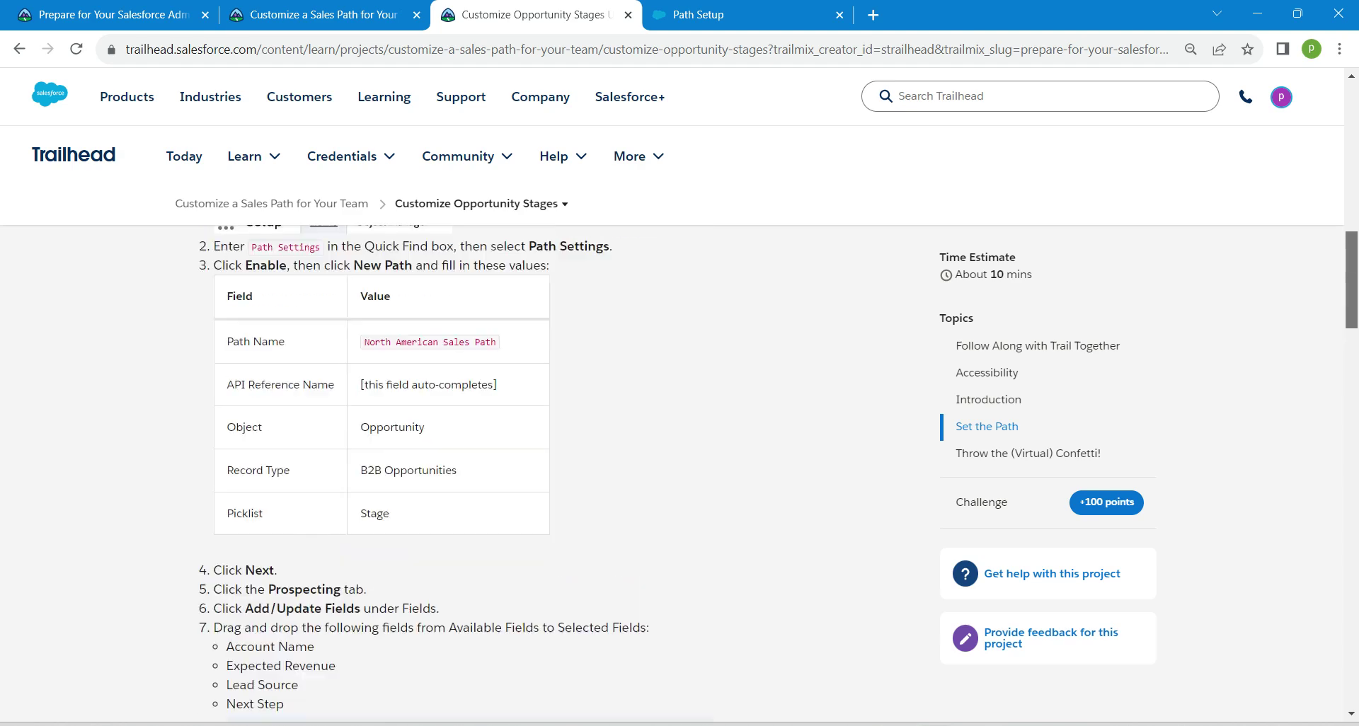
{"action": "scroll", "coordinate": [552, 467], "scroll_direction": "down", "scroll_amount": 8}
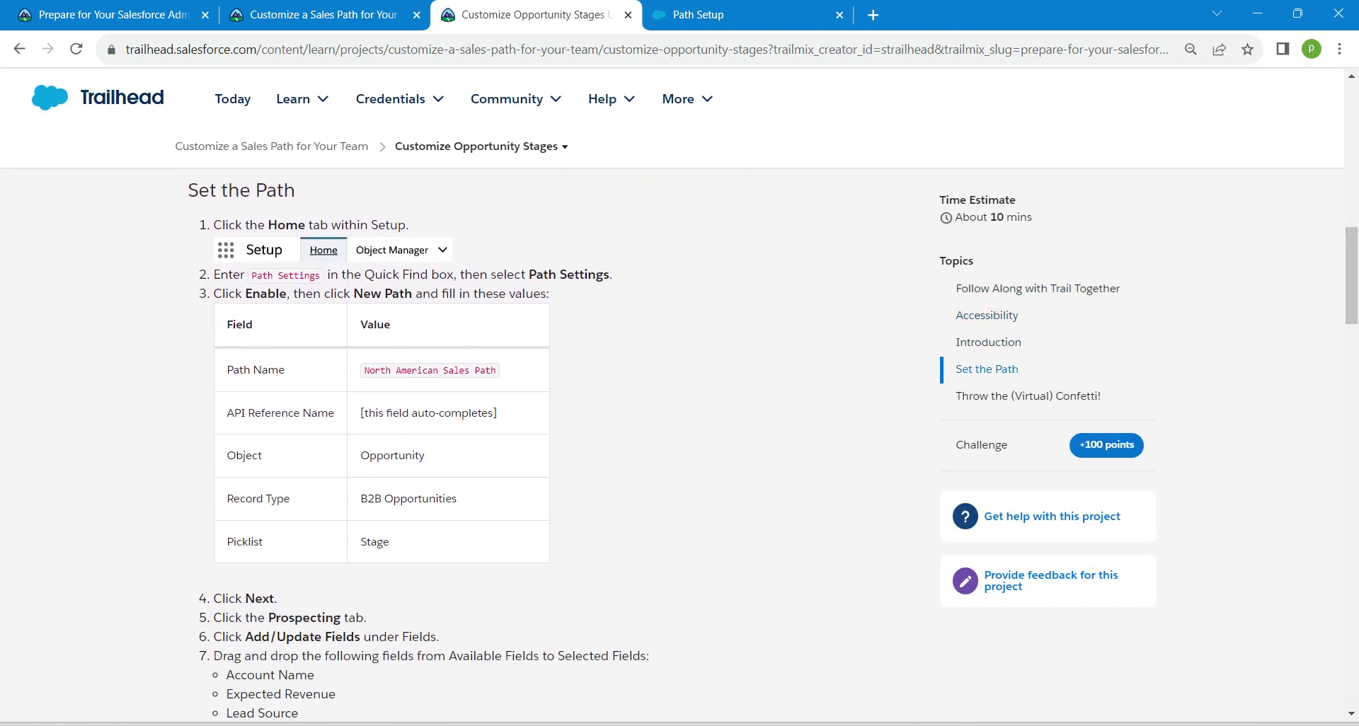
{"action": "left_click_drag", "start_coordinate": [363, 370], "coordinate": [497, 370]}
{"action": "key", "text": "ctrl+c"}
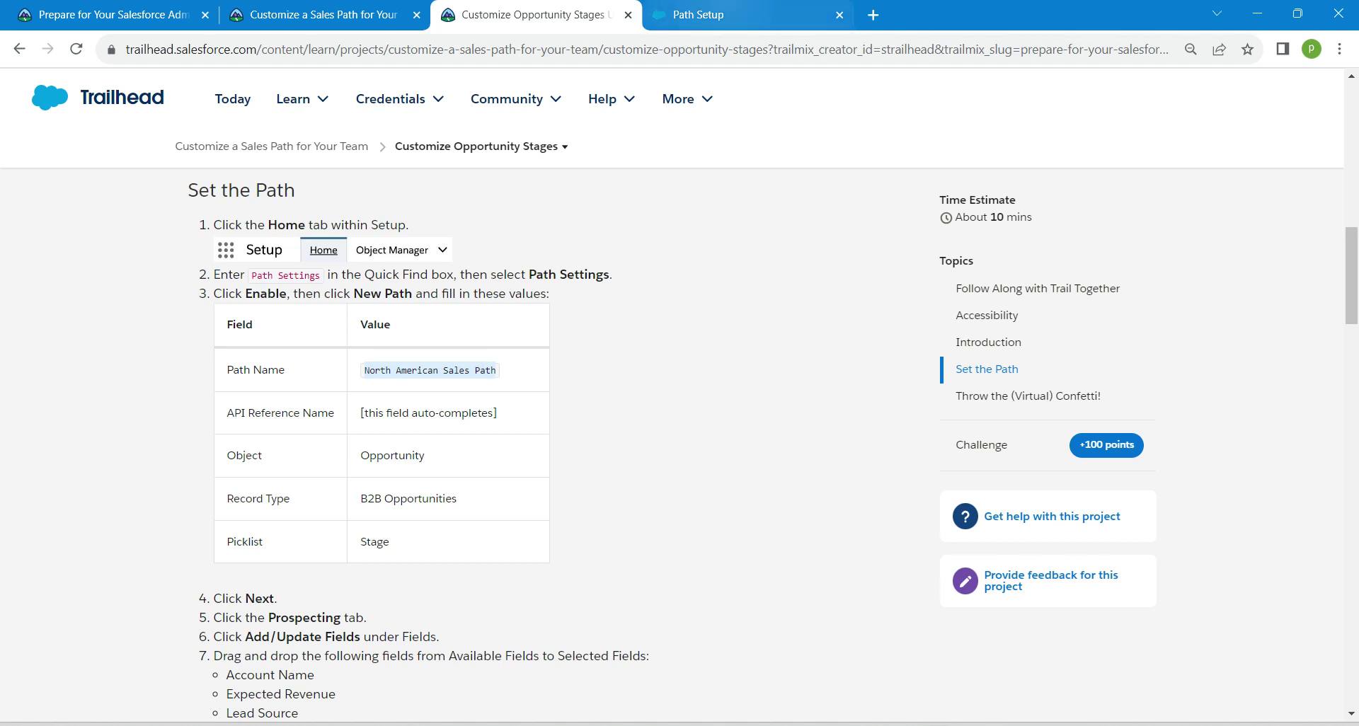
In the Salesforce Path Setup, name the path North American Sales Path and choose Opportunity as its object.
{"action": "left_click", "coordinate": [683, 14]}
{"action": "left_click", "coordinate": [708, 283]}
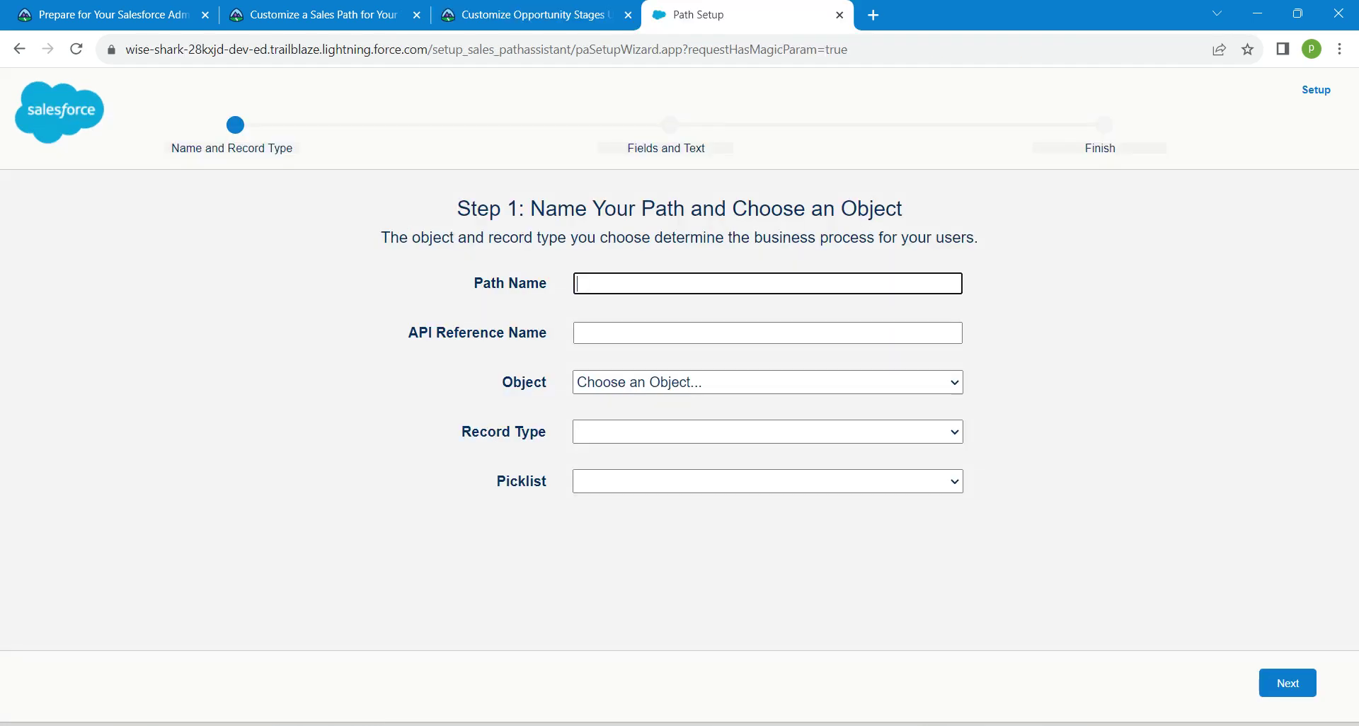
{"action": "key", "text": "ctrl+v"}
{"action": "left_click", "coordinate": [759, 332]}
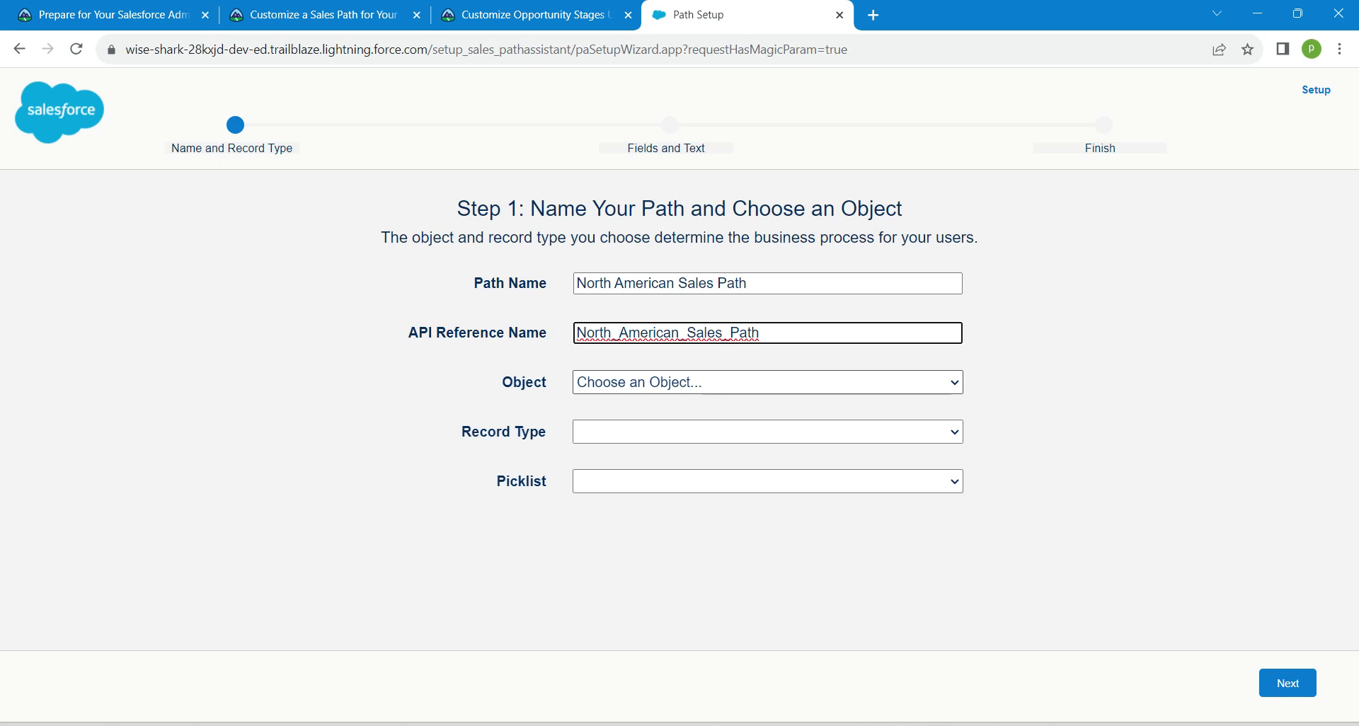
{"action": "left_click", "coordinate": [708, 382]}
{"action": "key", "text": "o"}
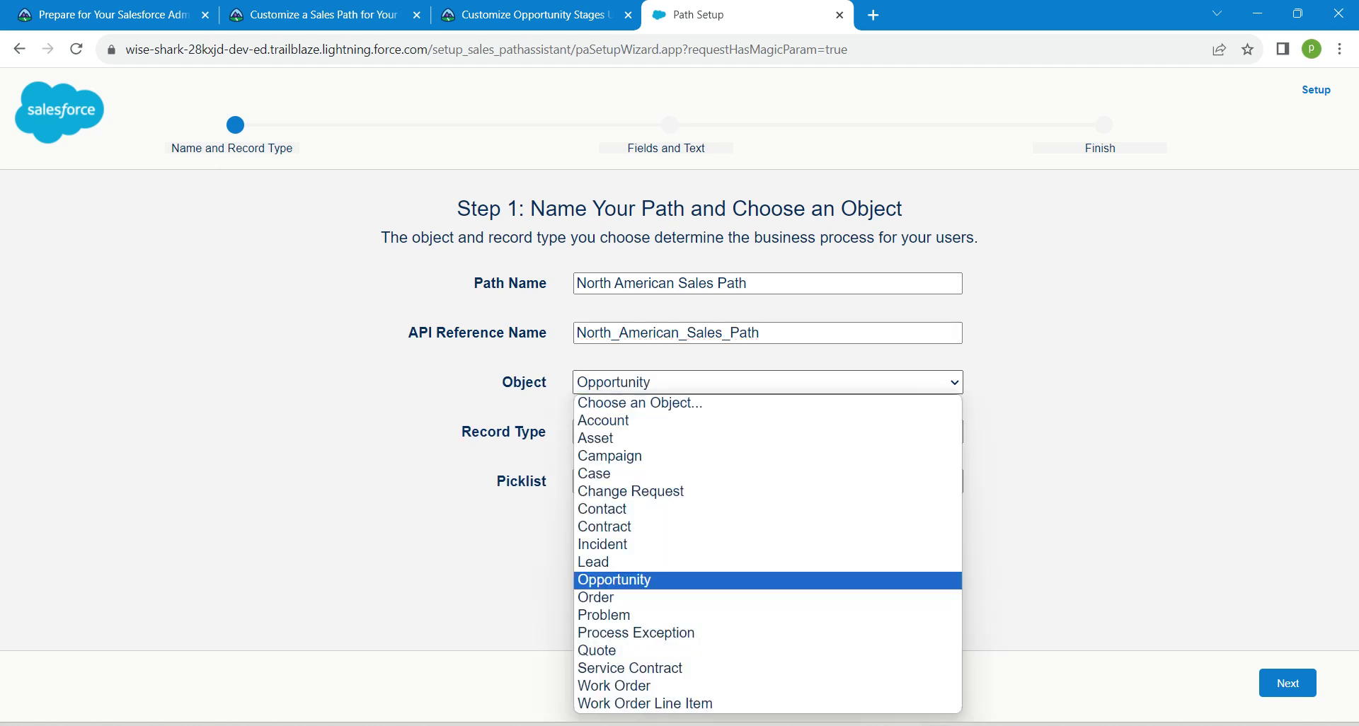
{"action": "key", "text": "Return"}
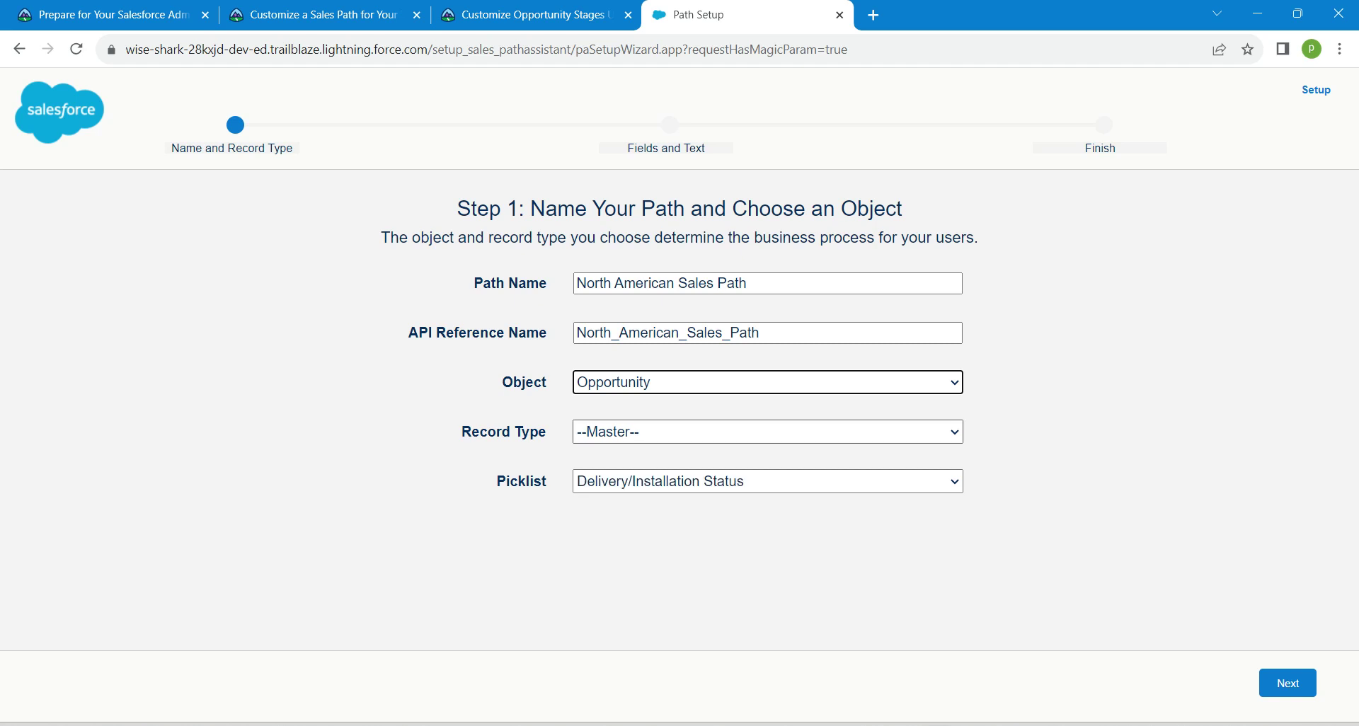
Set the path's record type to B2B Opportunities and its picklist to Stage, and proceed to the fields and guidance stage of the wizard.
{"action": "left_click", "coordinate": [767, 432]}
{"action": "key", "text": "Return"}
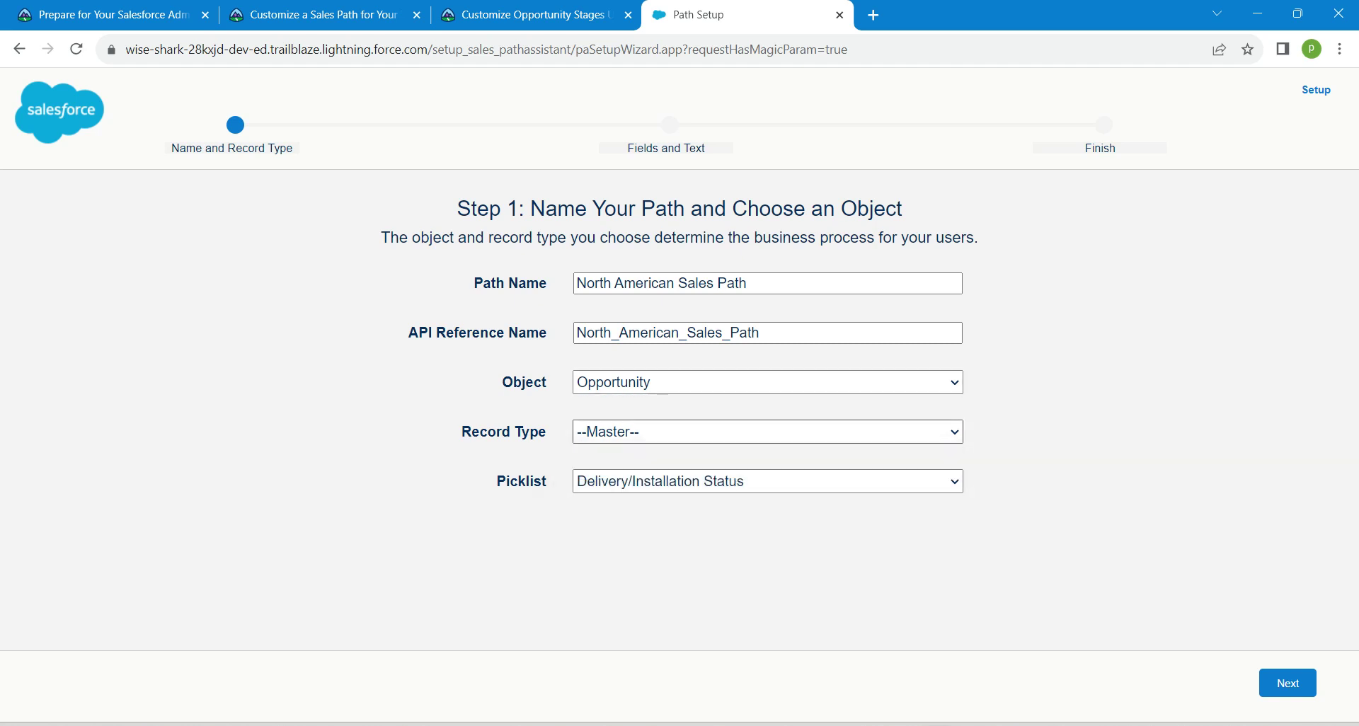
{"action": "key", "text": "Tab"}
{"action": "key", "text": "alt+Down"}
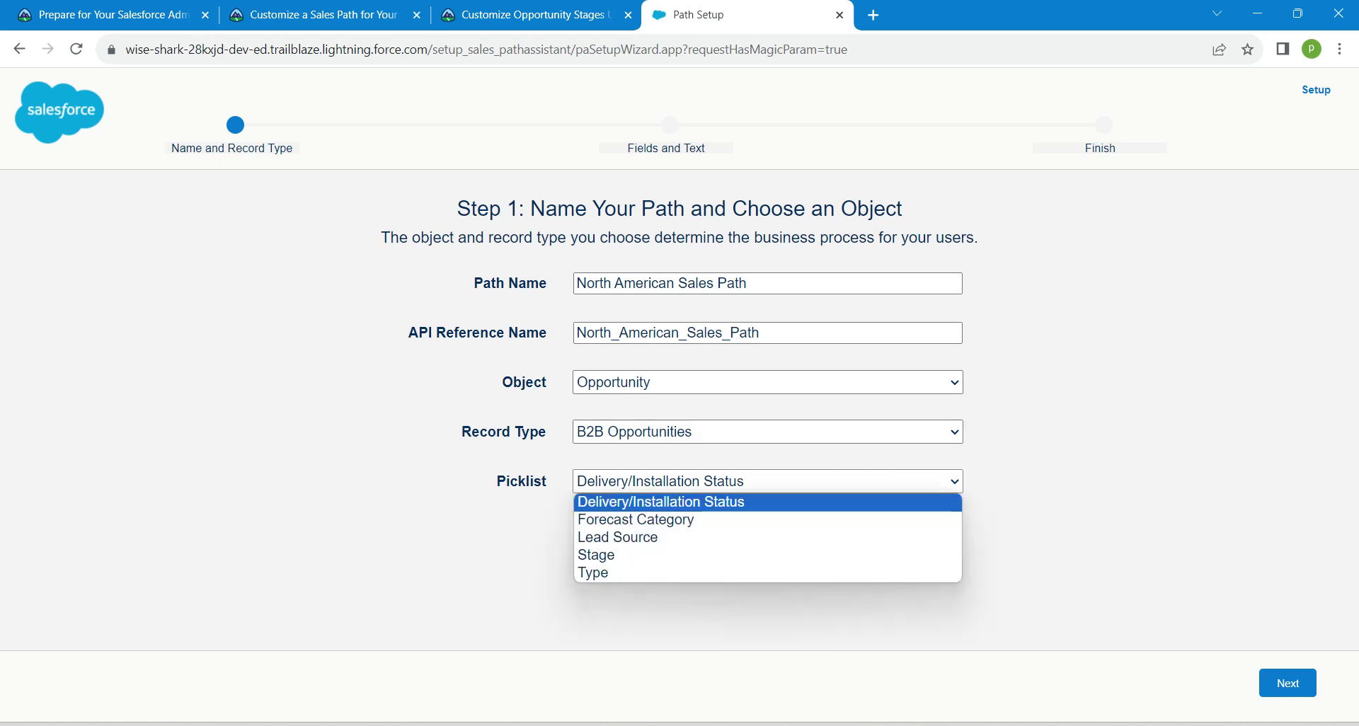
{"action": "key", "text": "Down"}
{"action": "key", "text": "Down"}
{"action": "key", "text": "Down"}
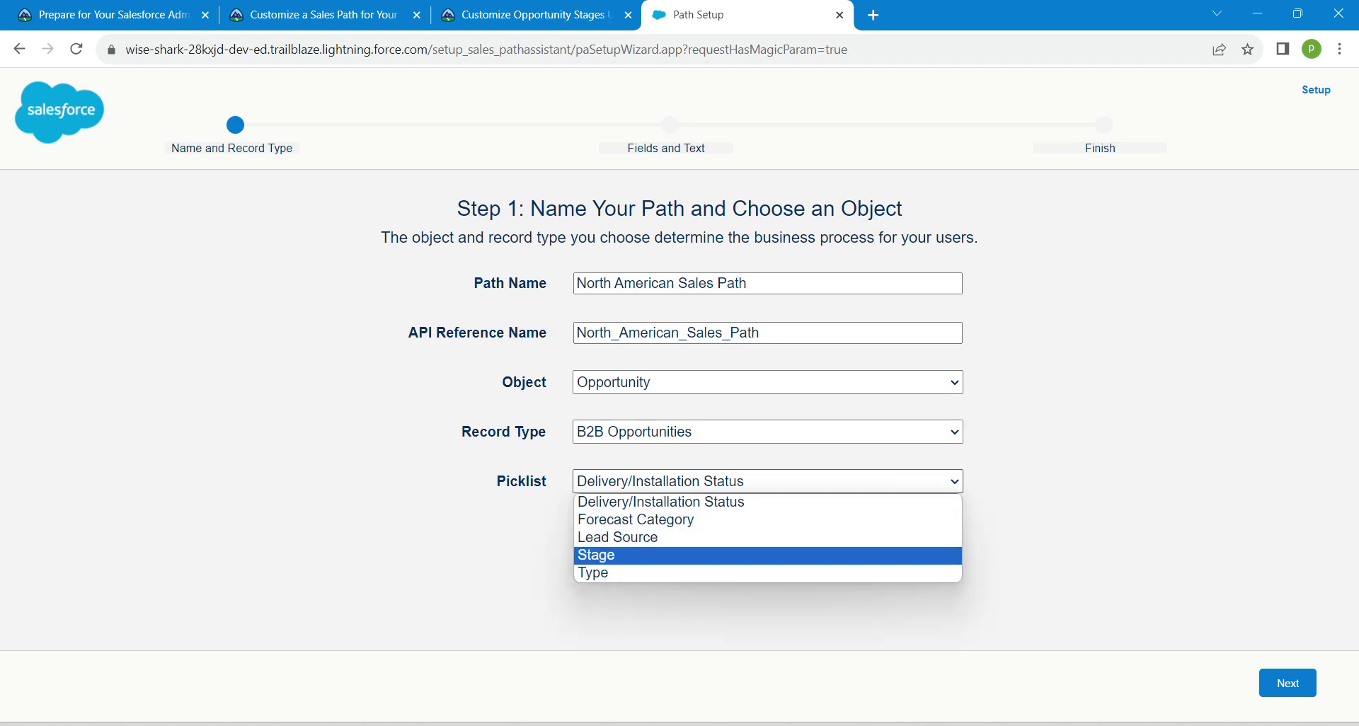
{"action": "key", "text": "Return"}
{"action": "key", "text": "Tab"}
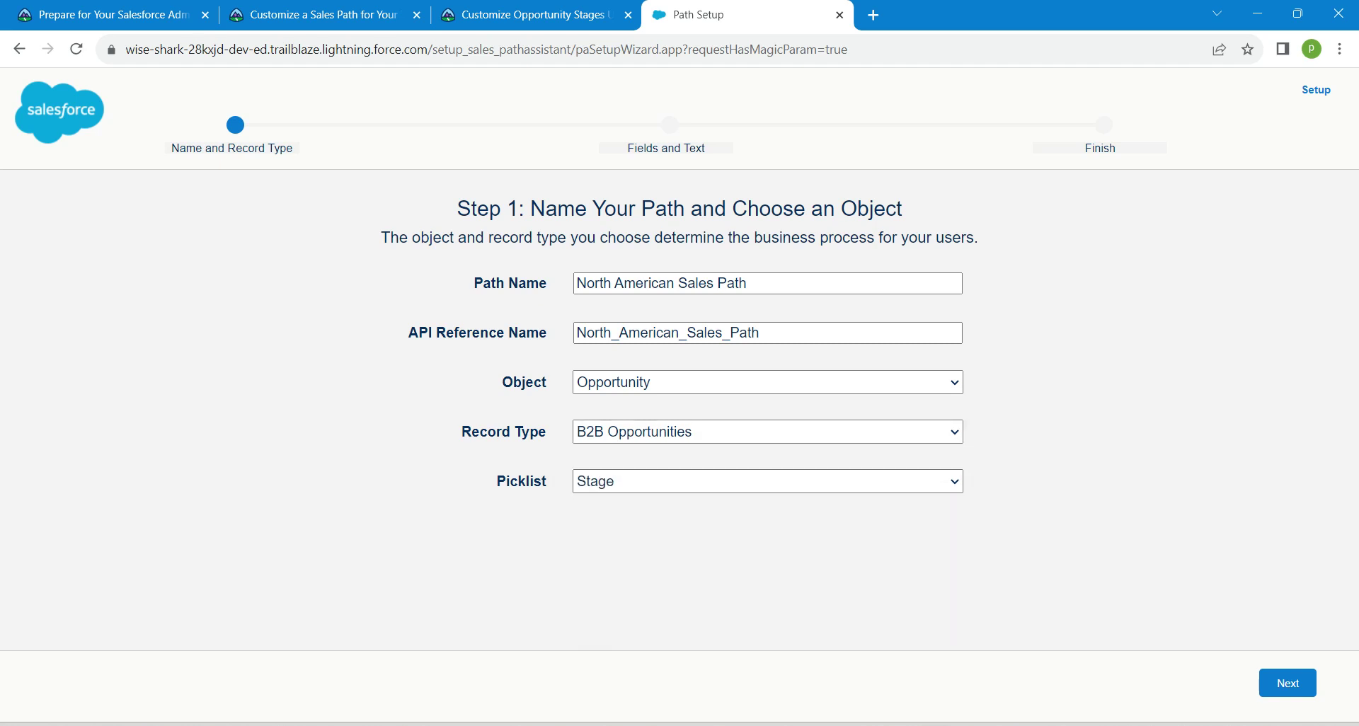
{"action": "key", "text": "Tab"}
{"action": "key", "text": "Return"}
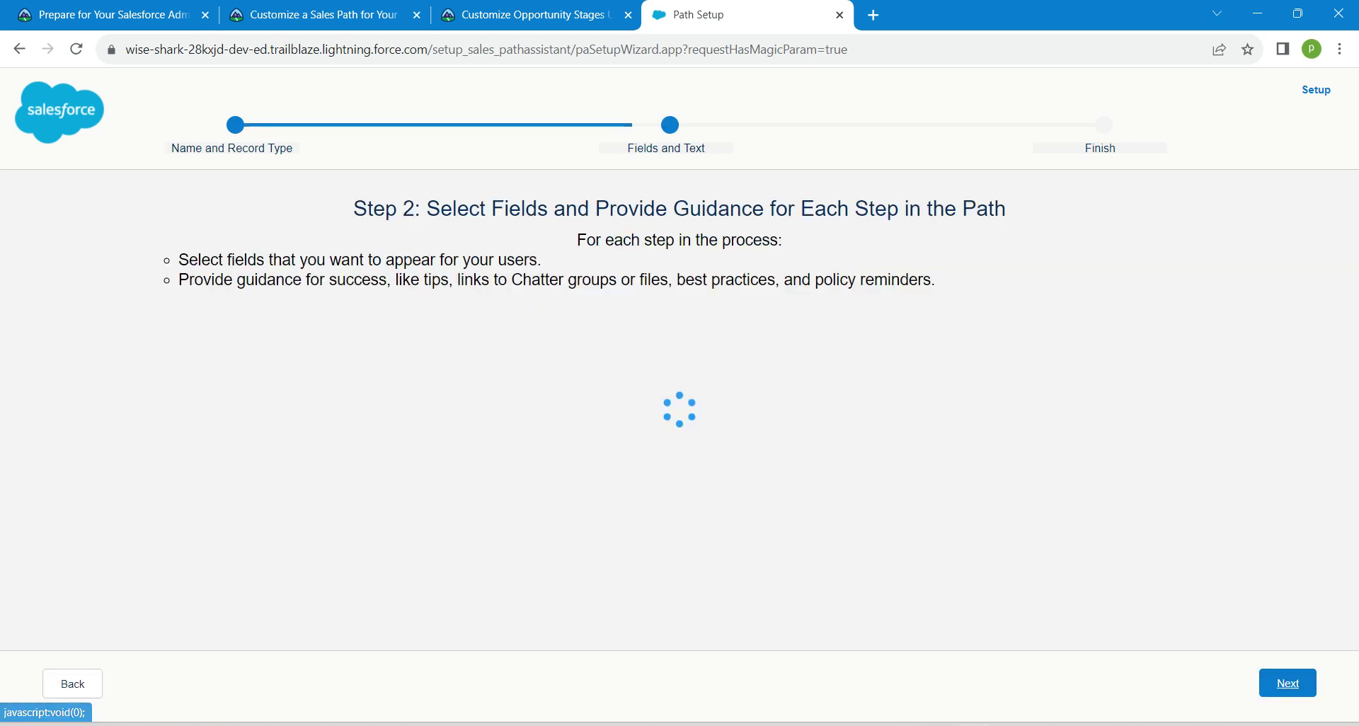
Add the fields Account Name, Expected Revenue, Lead Source and Next Step to the Prospecting stage and save the selection.
{"action": "key", "text": "alt+Tab"}
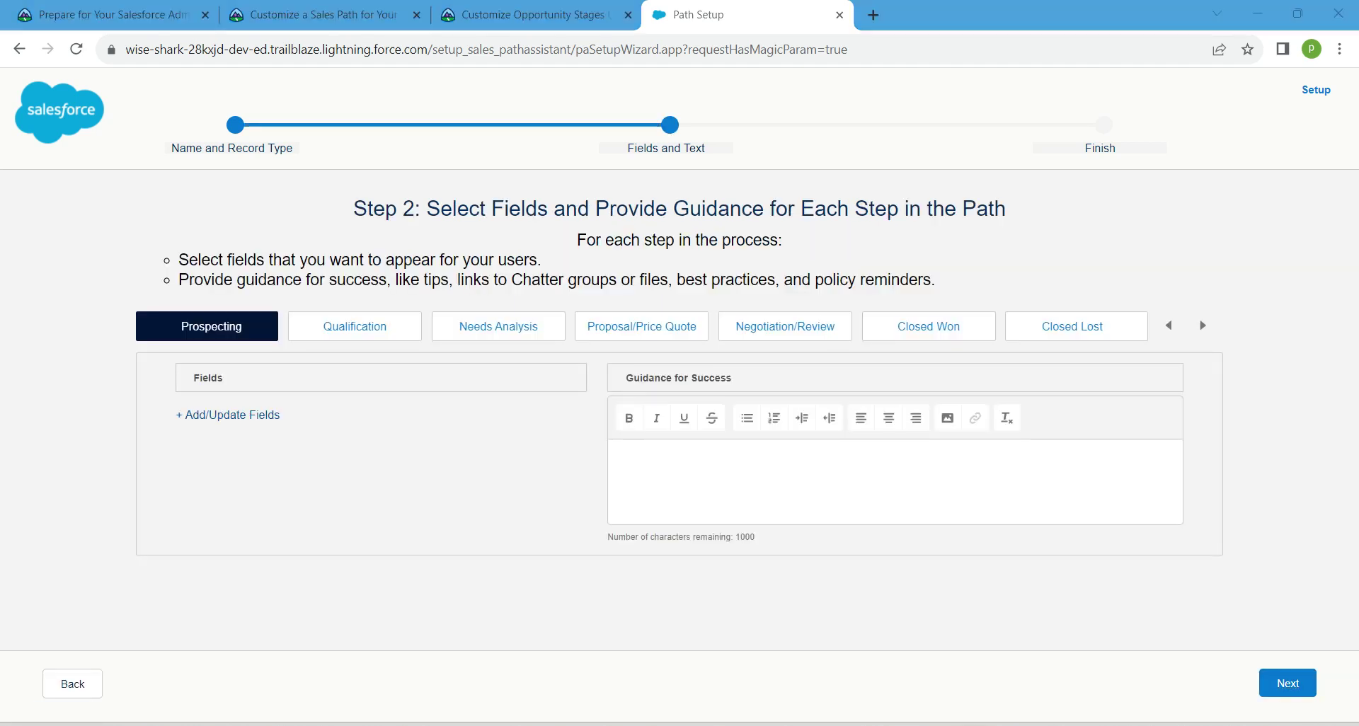
{"action": "left_click", "coordinate": [227, 415]}
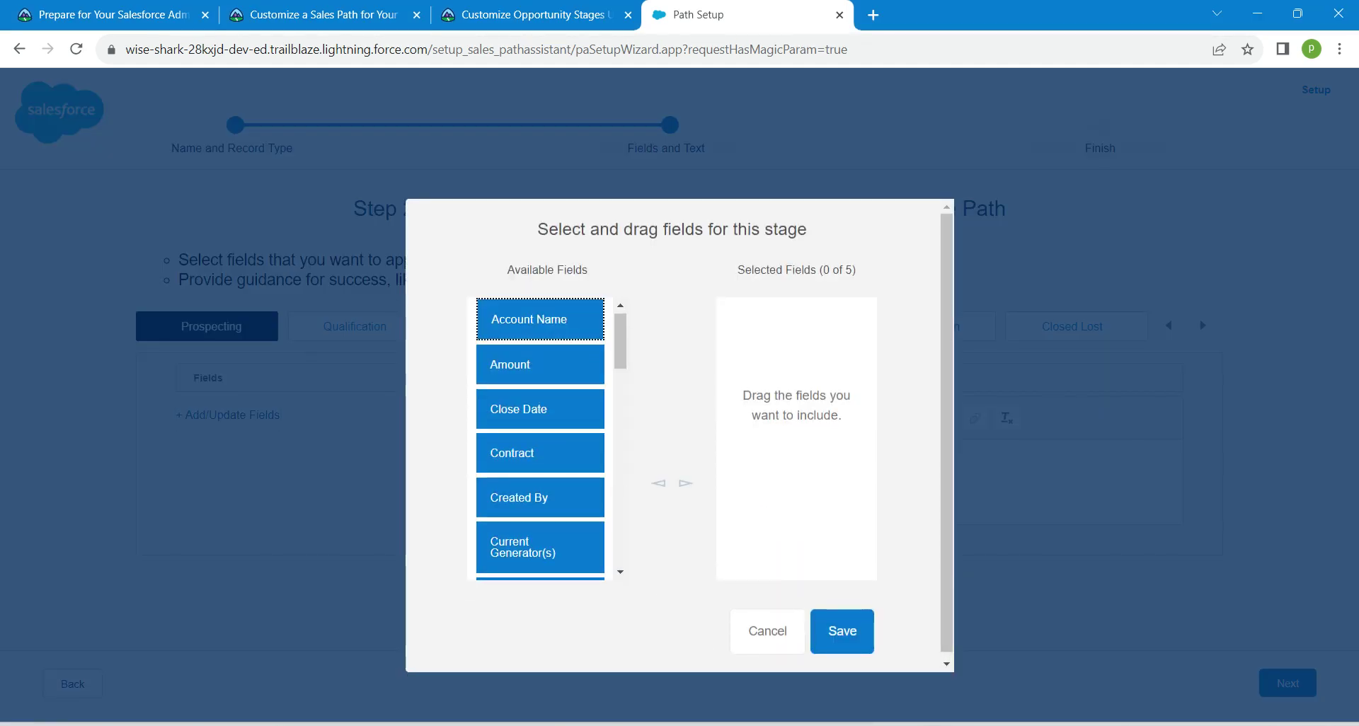
{"action": "left_click_drag", "start_coordinate": [540, 319], "coordinate": [786, 324]}
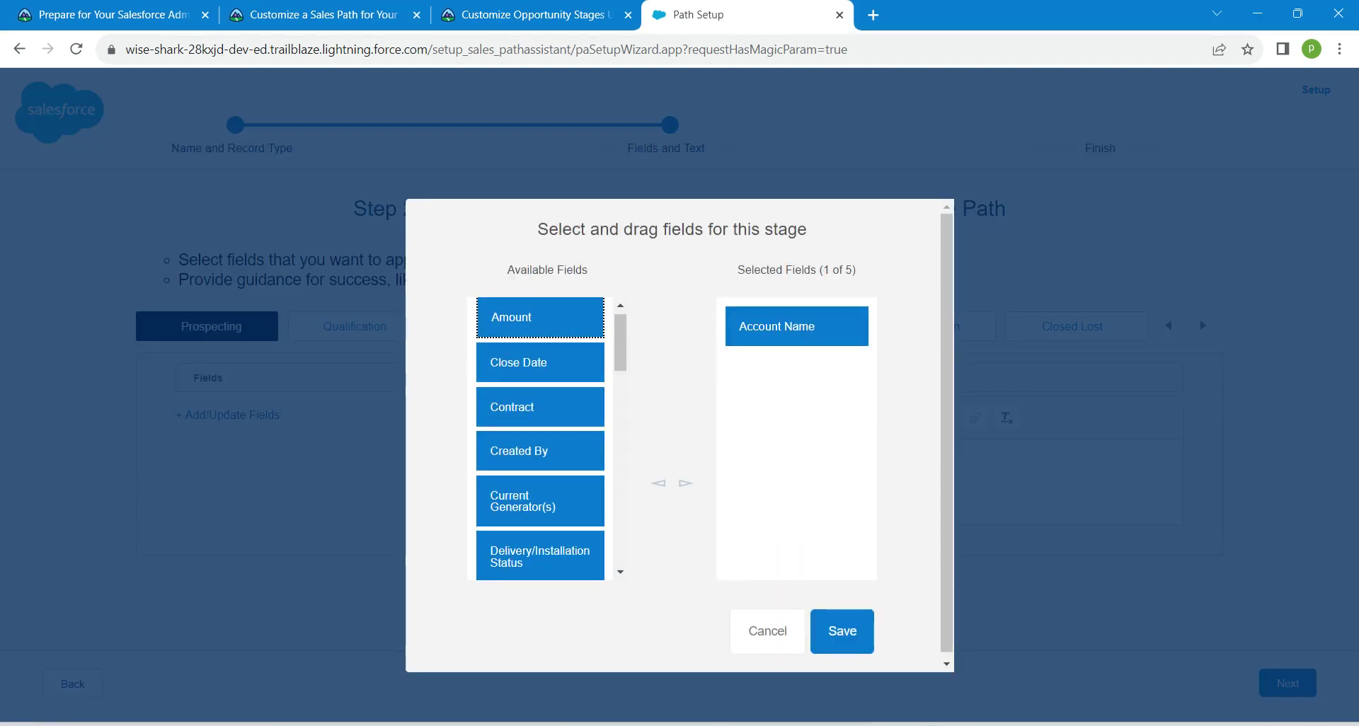
{"action": "scroll", "coordinate": [620, 346], "scroll_direction": "down", "scroll_amount": 2}
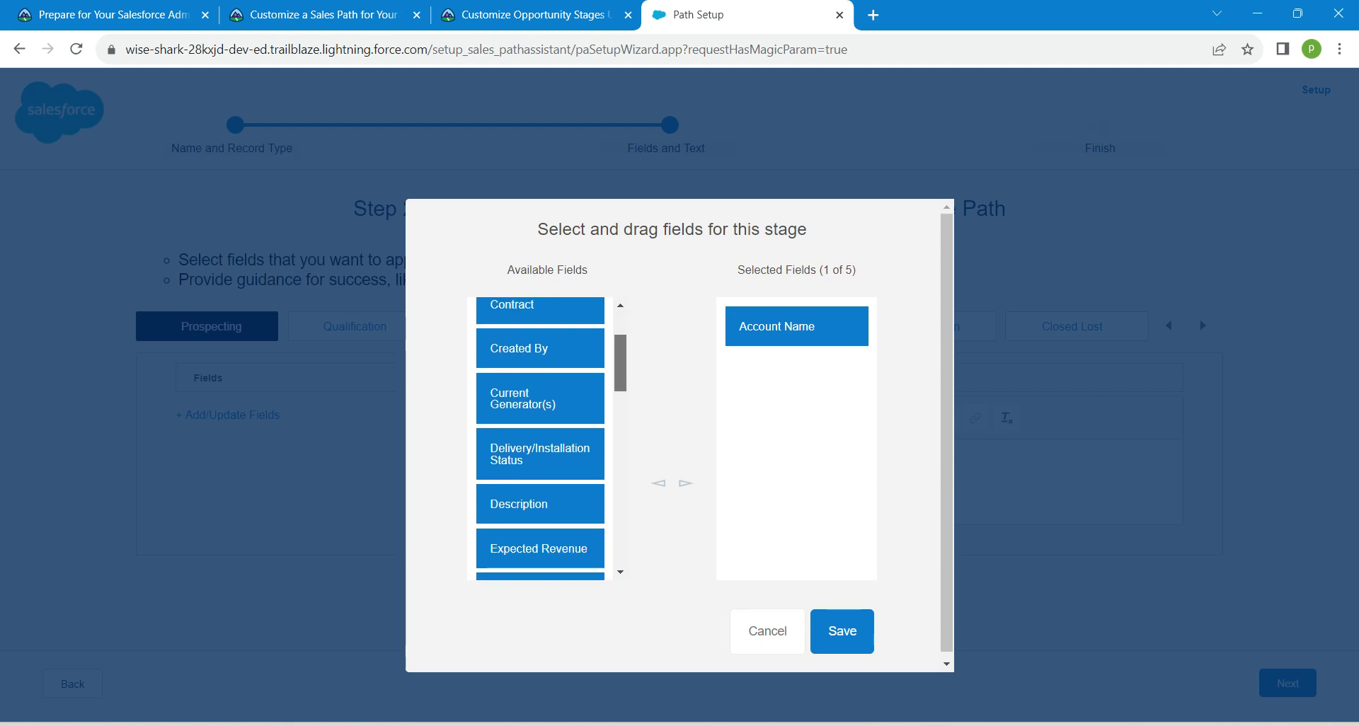
{"action": "scroll", "coordinate": [620, 364], "scroll_direction": "down", "scroll_amount": 2}
{"action": "left_click_drag", "start_coordinate": [540, 450], "coordinate": [786, 370]}
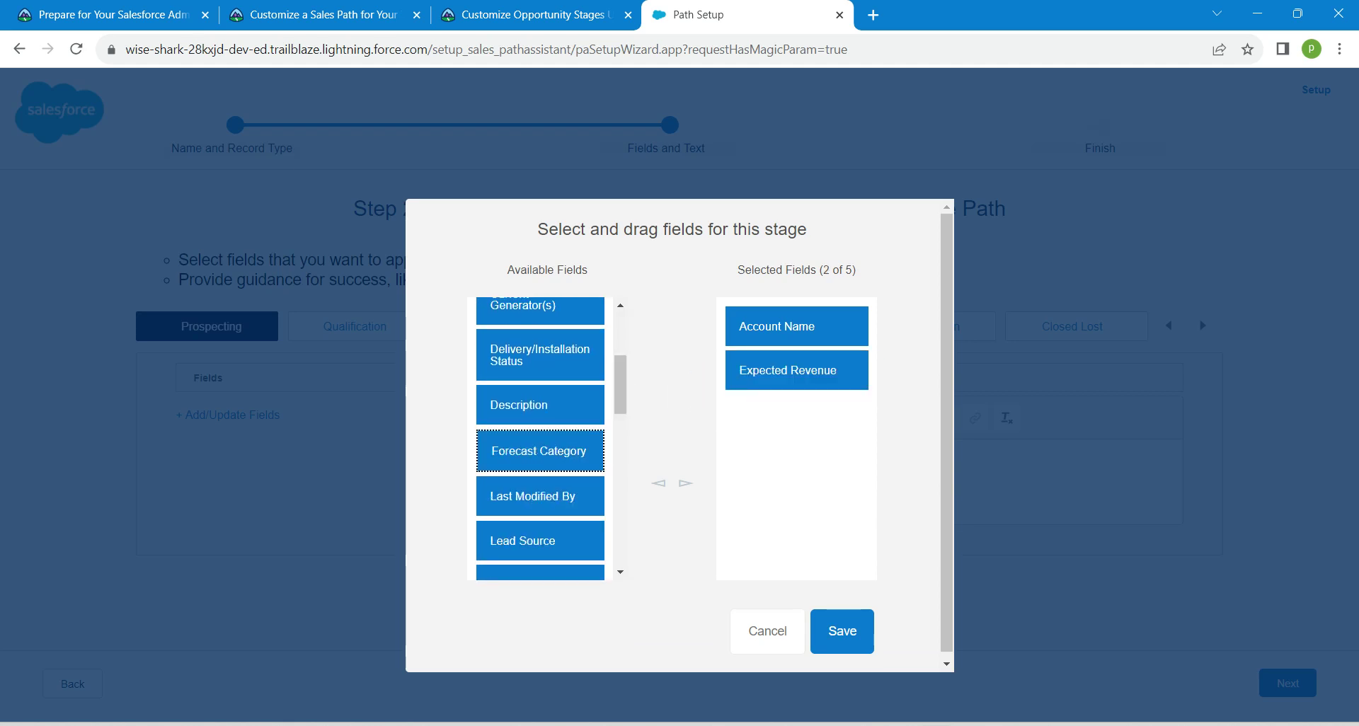
{"action": "left_click_drag", "start_coordinate": [540, 540], "coordinate": [793, 421]}
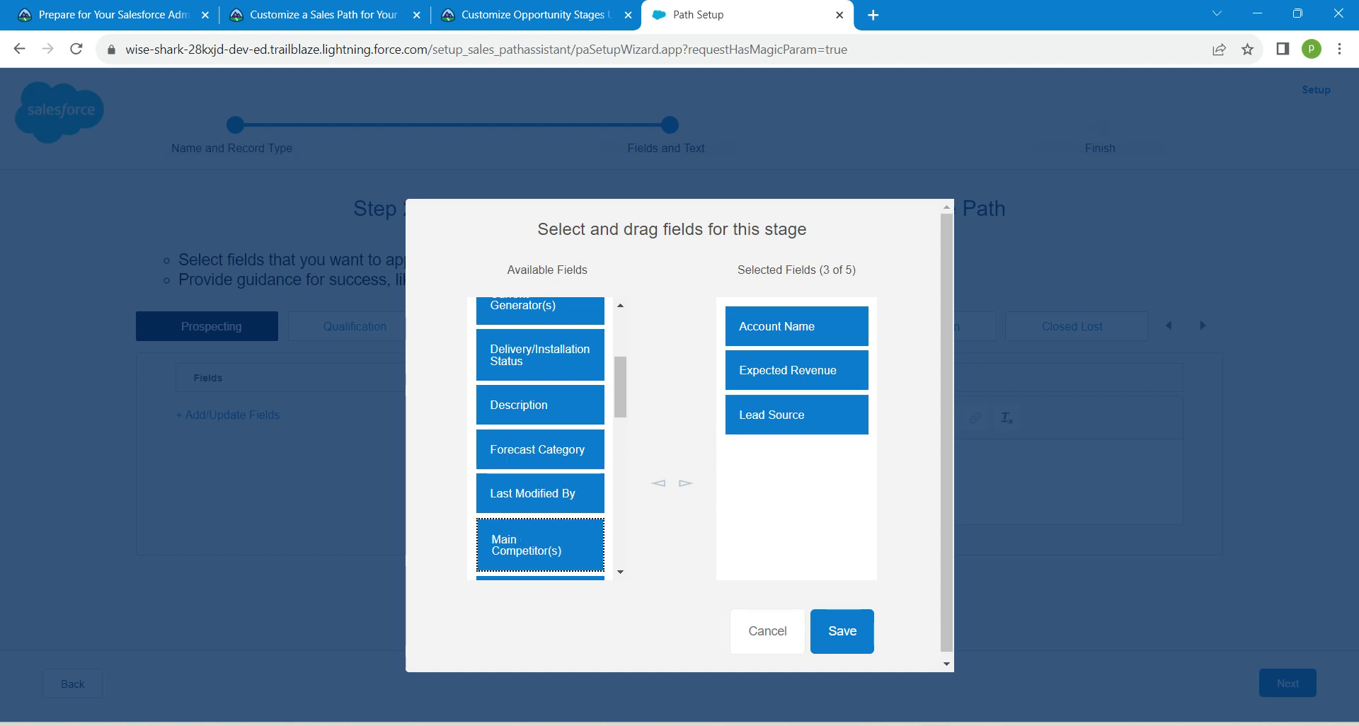
{"action": "scroll", "coordinate": [620, 388], "scroll_direction": "down", "scroll_amount": 3}
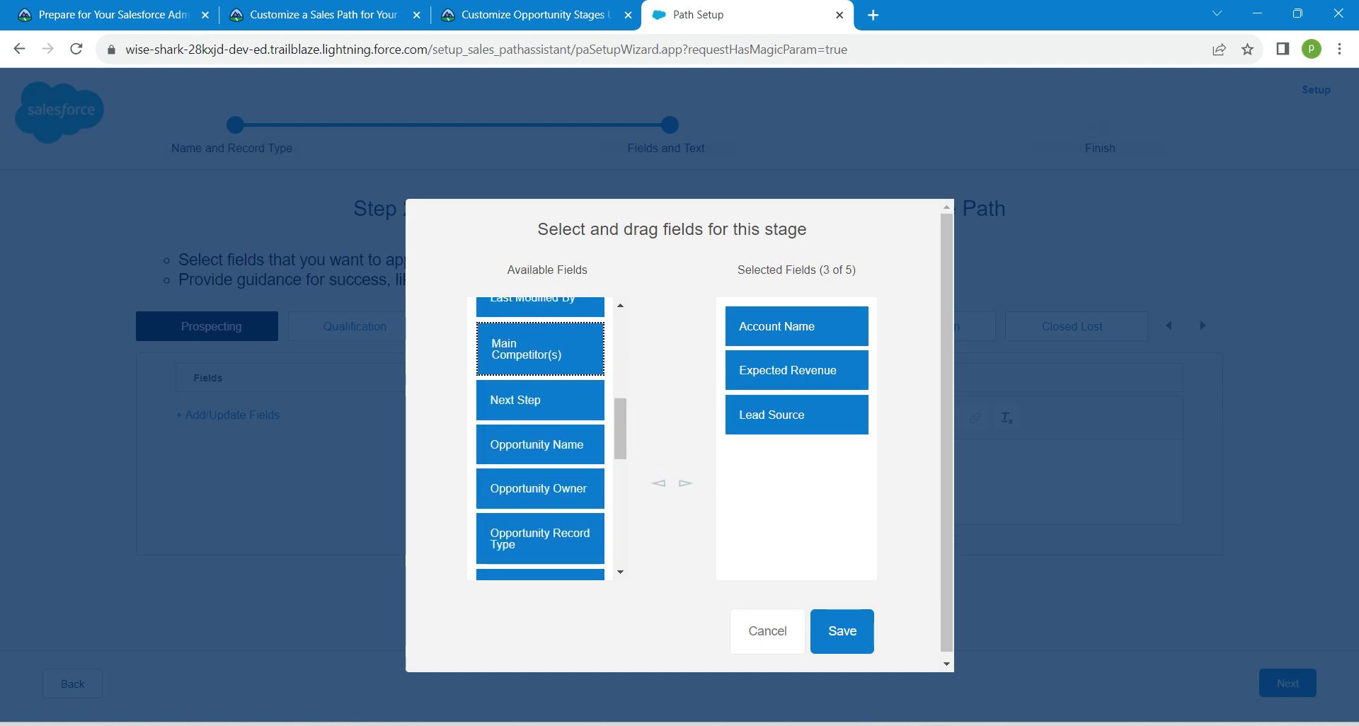
{"action": "left_click_drag", "start_coordinate": [540, 400], "coordinate": [797, 458]}
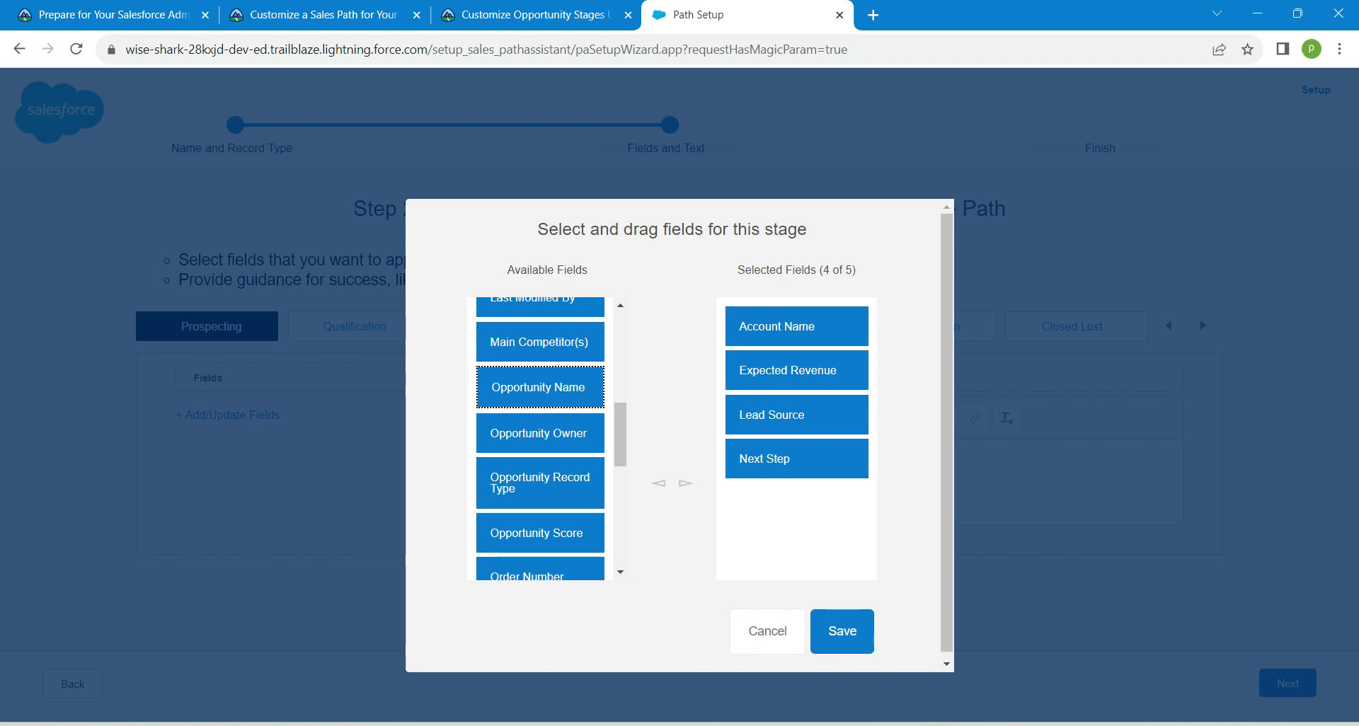
{"action": "left_click", "coordinate": [841, 630]}
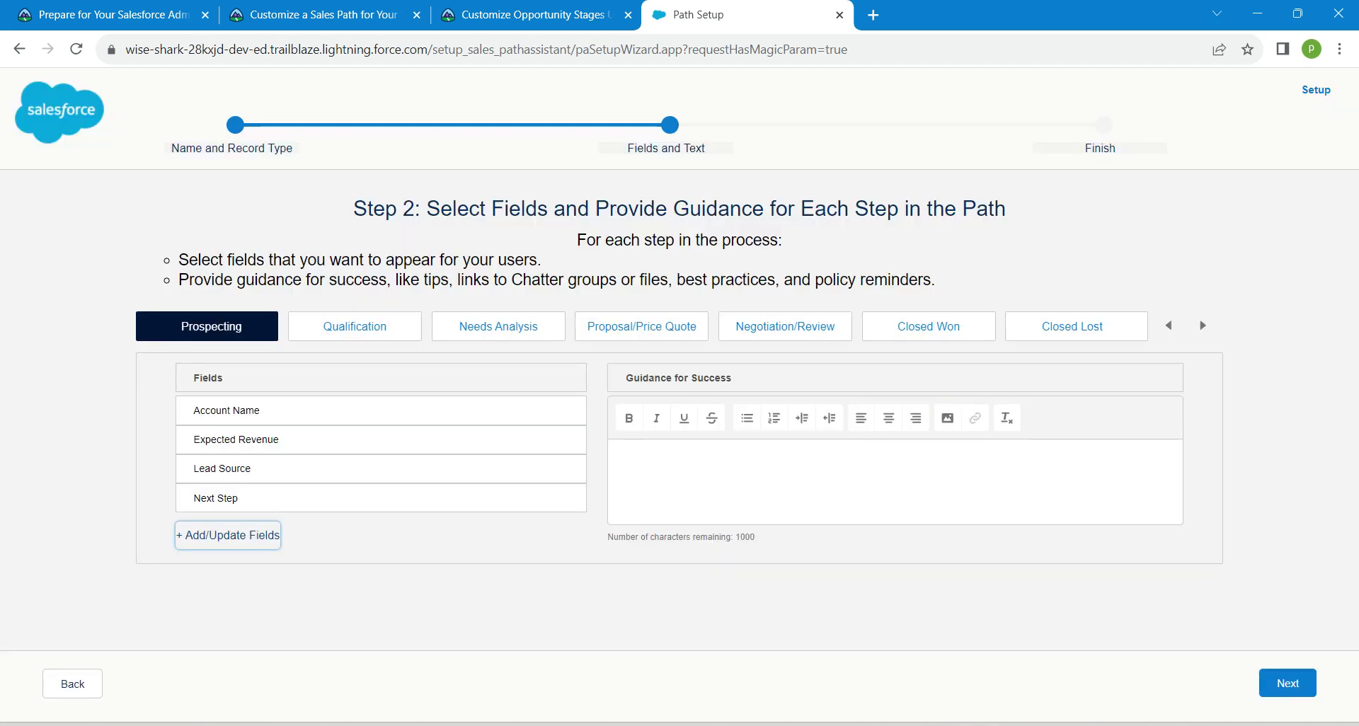
Copy the guidance text on Optimize Sales Features for Lightning Experience from the Trailhead unit into the Prospecting stage's Guidance for Success in Path Setup.
{"action": "key", "text": "alt+Tab"}
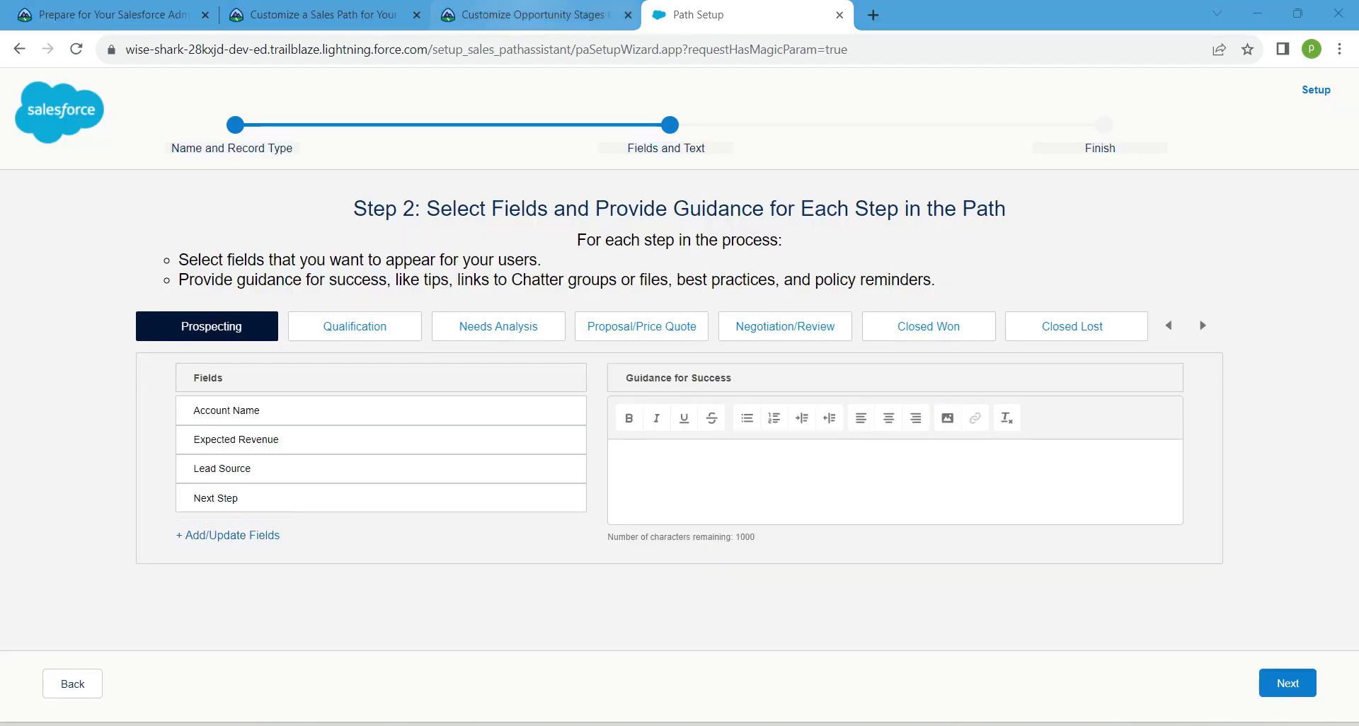
{"action": "left_click", "coordinate": [527, 14]}
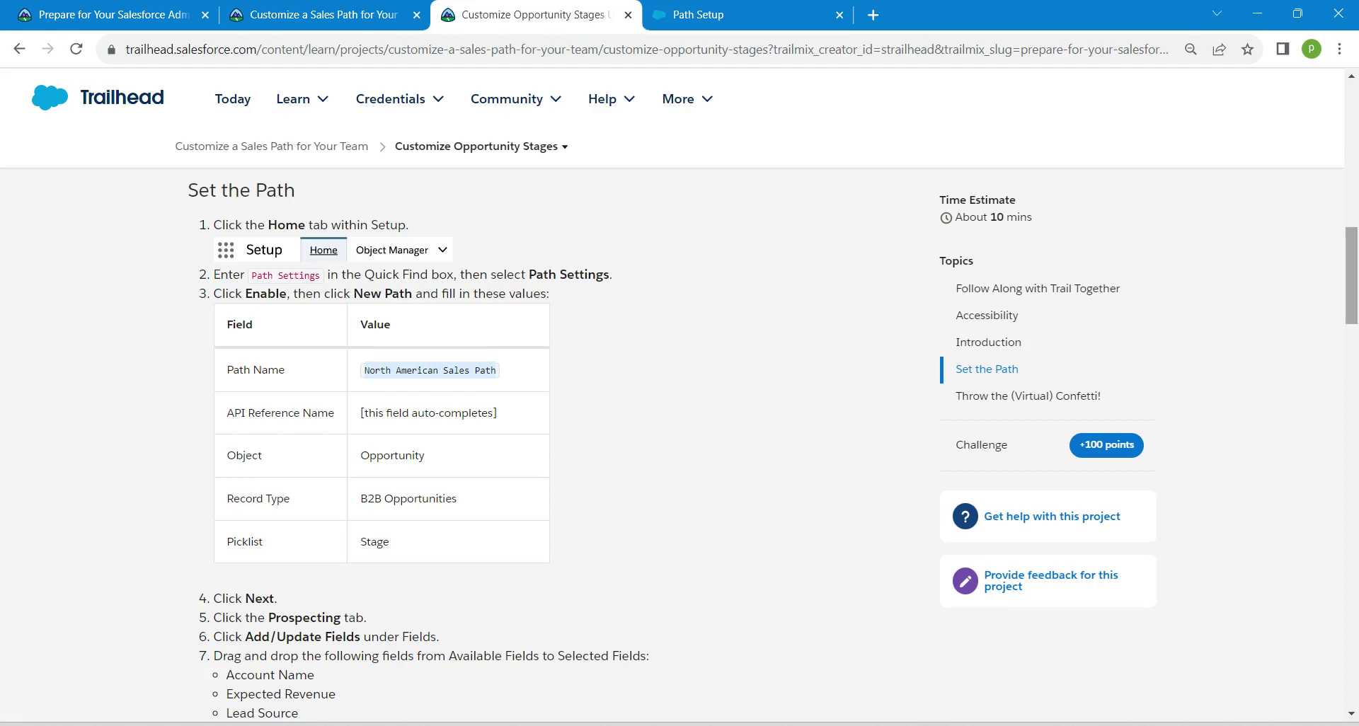
{"action": "scroll", "coordinate": [1351, 283], "scroll_direction": "down", "scroll_amount": 2}
{"action": "scroll", "coordinate": [563, 446], "scroll_direction": "down", "scroll_amount": 9}
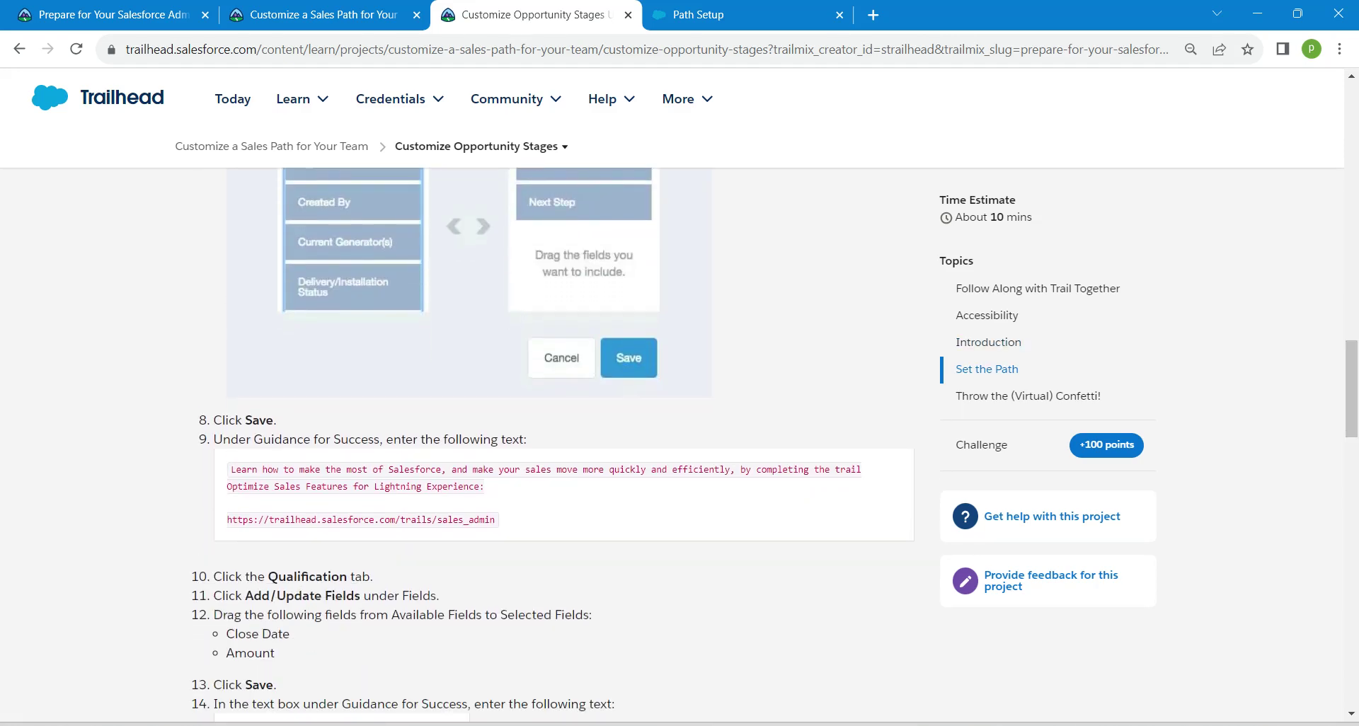
{"action": "left_click_drag", "start_coordinate": [229, 469], "coordinate": [496, 519]}
{"action": "key", "text": "ctrl+c"}
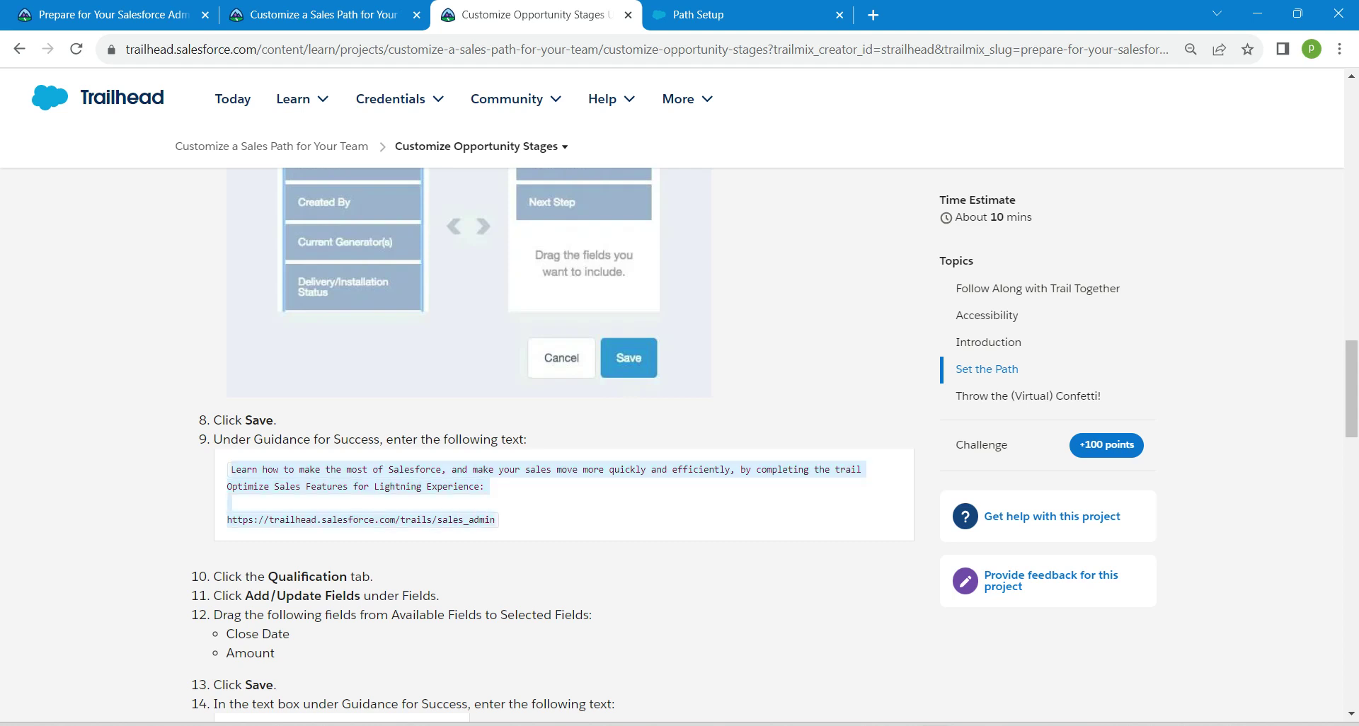
{"action": "left_click", "coordinate": [708, 14]}
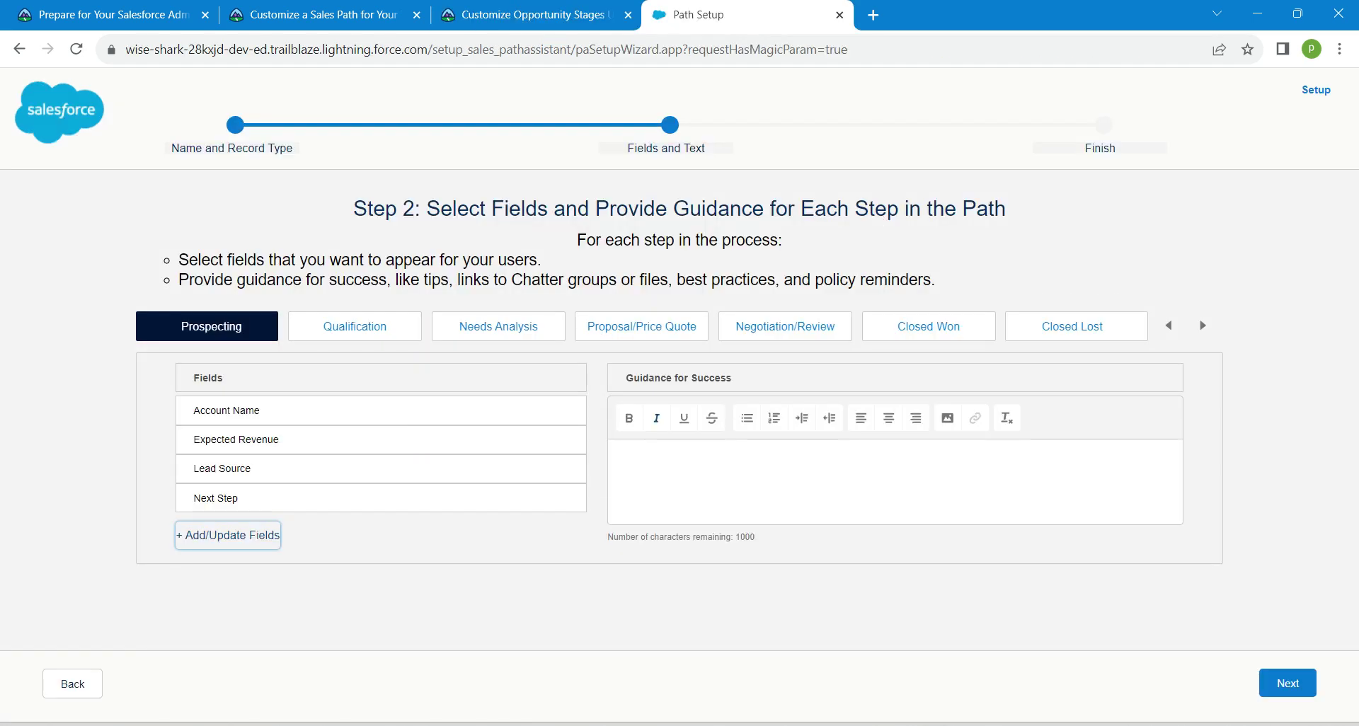
{"action": "left_click", "coordinate": [623, 462]}
{"action": "key", "text": "ctrl+v"}
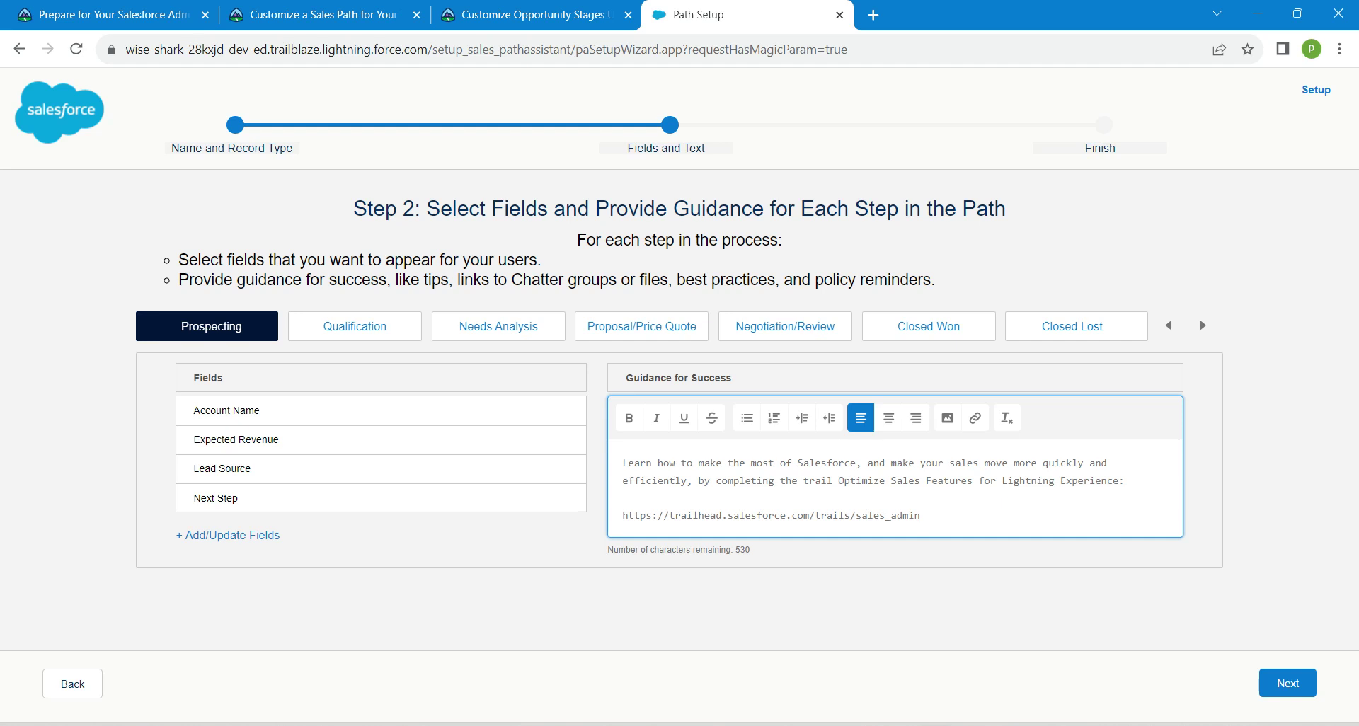
{"action": "key", "text": "Tab"}
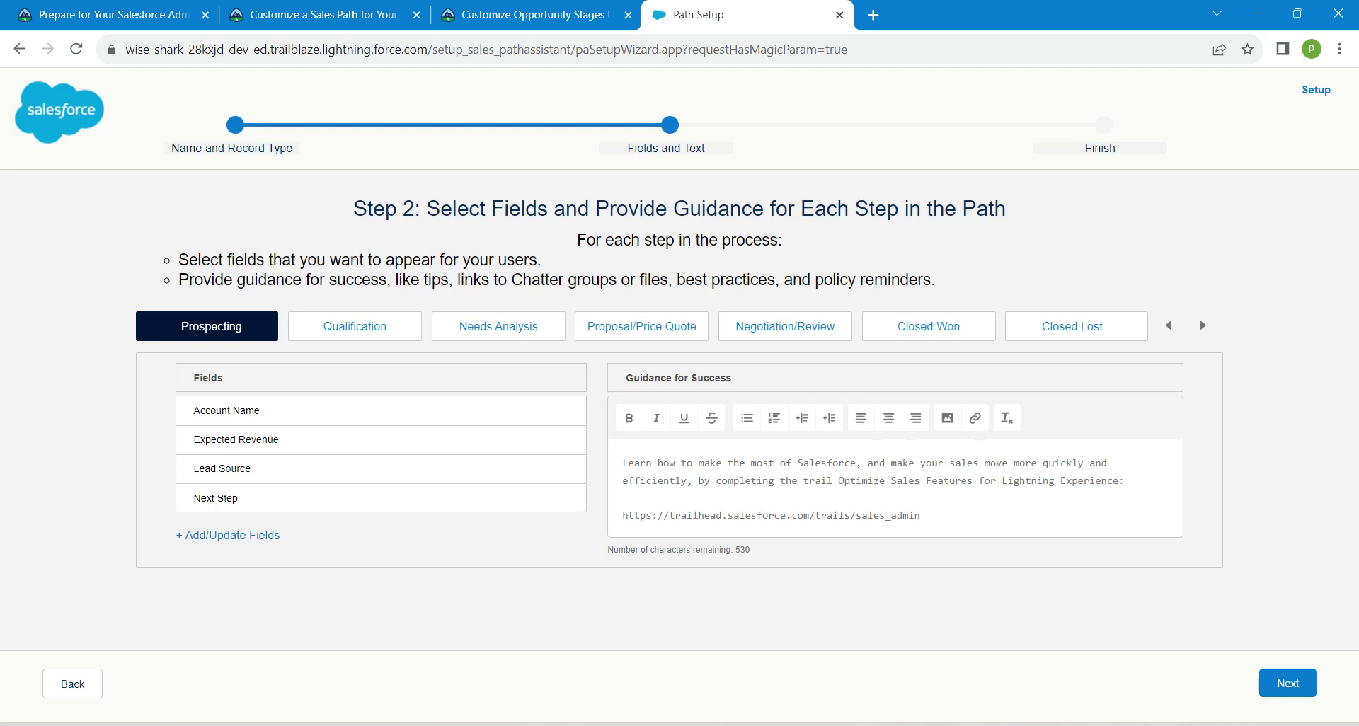
Add the fields Close Date and Amount, in that order, to the Qualification stage and save the selection.
{"action": "left_click", "coordinate": [368, 327]}
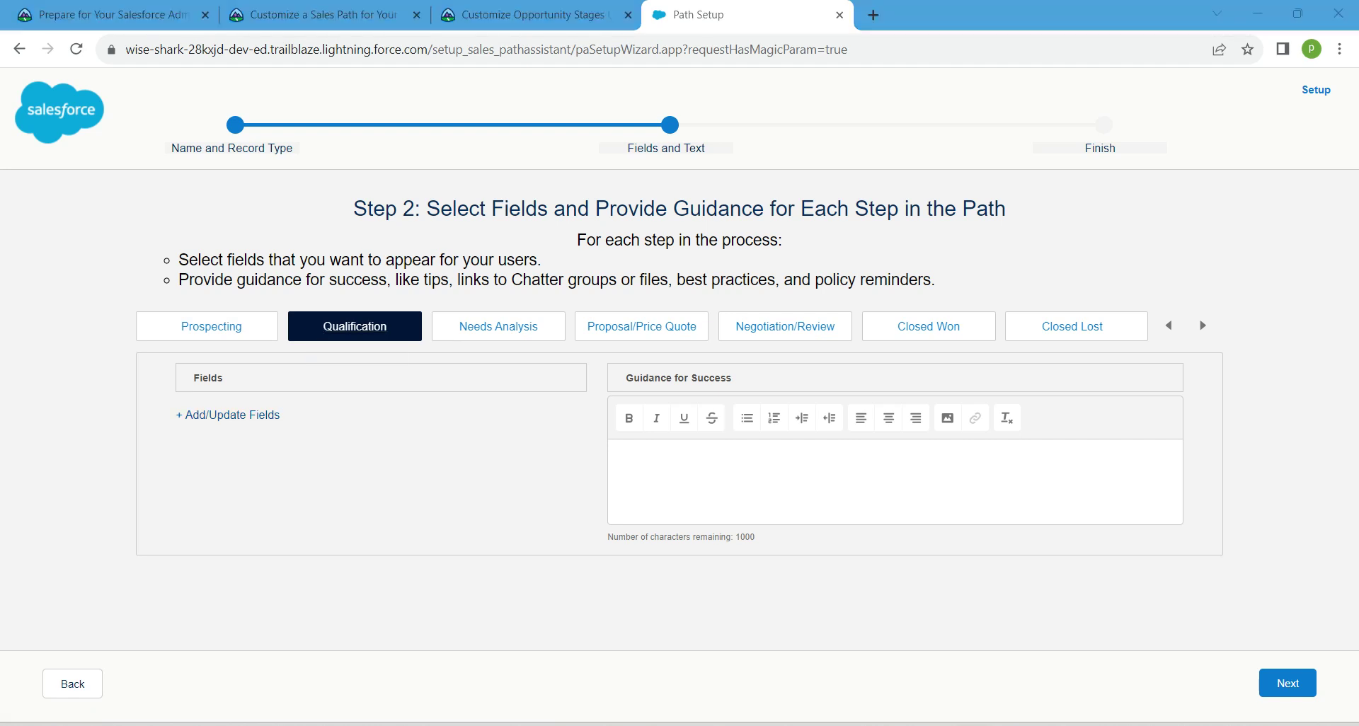
{"action": "left_click", "coordinate": [228, 415]}
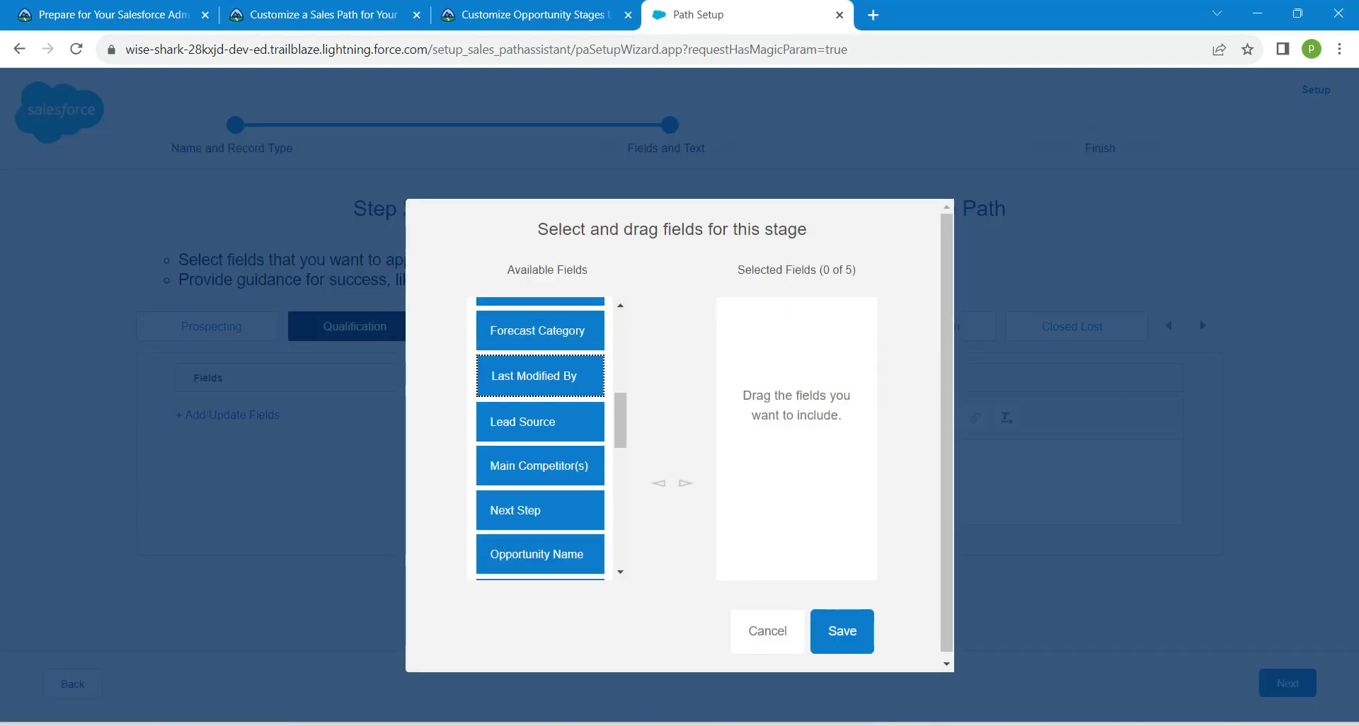
{"action": "left_click_drag", "start_coordinate": [620, 420], "coordinate": [620, 339]}
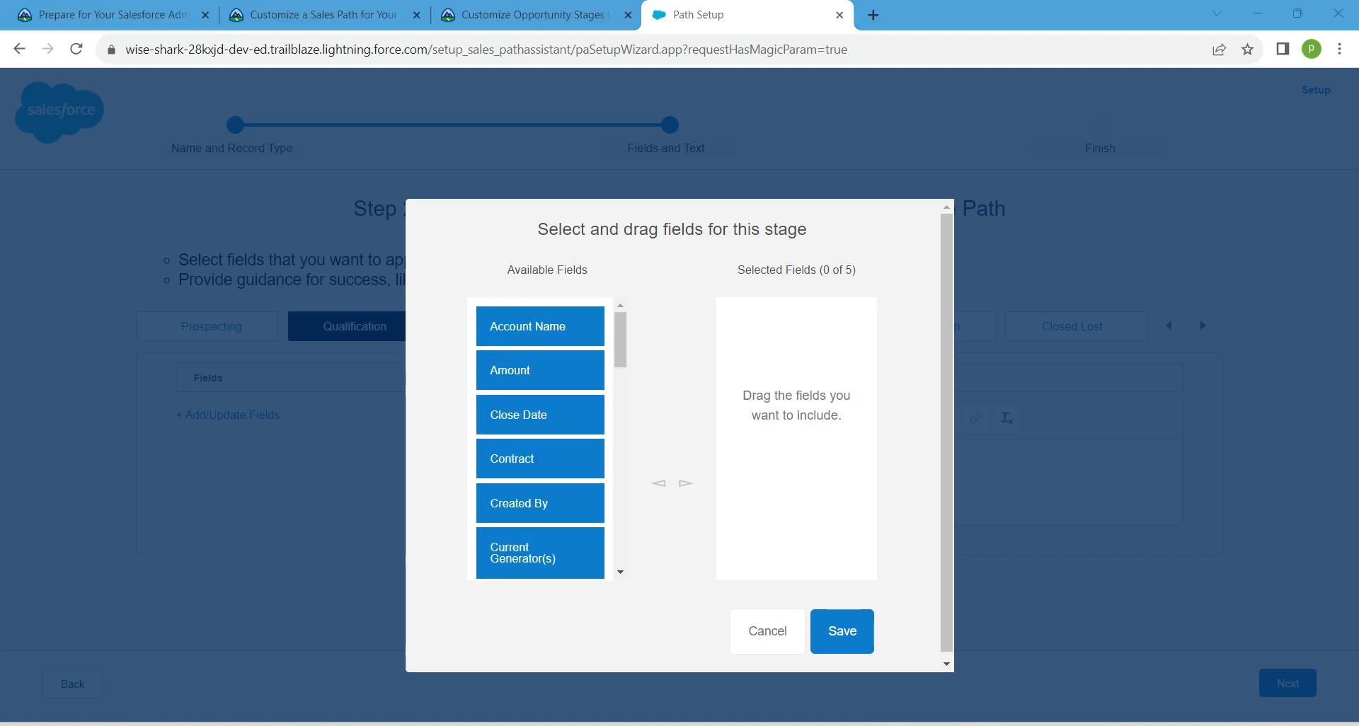
{"action": "left_click_drag", "start_coordinate": [541, 414], "coordinate": [796, 327]}
{"action": "left_click_drag", "start_coordinate": [540, 361], "coordinate": [797, 370]}
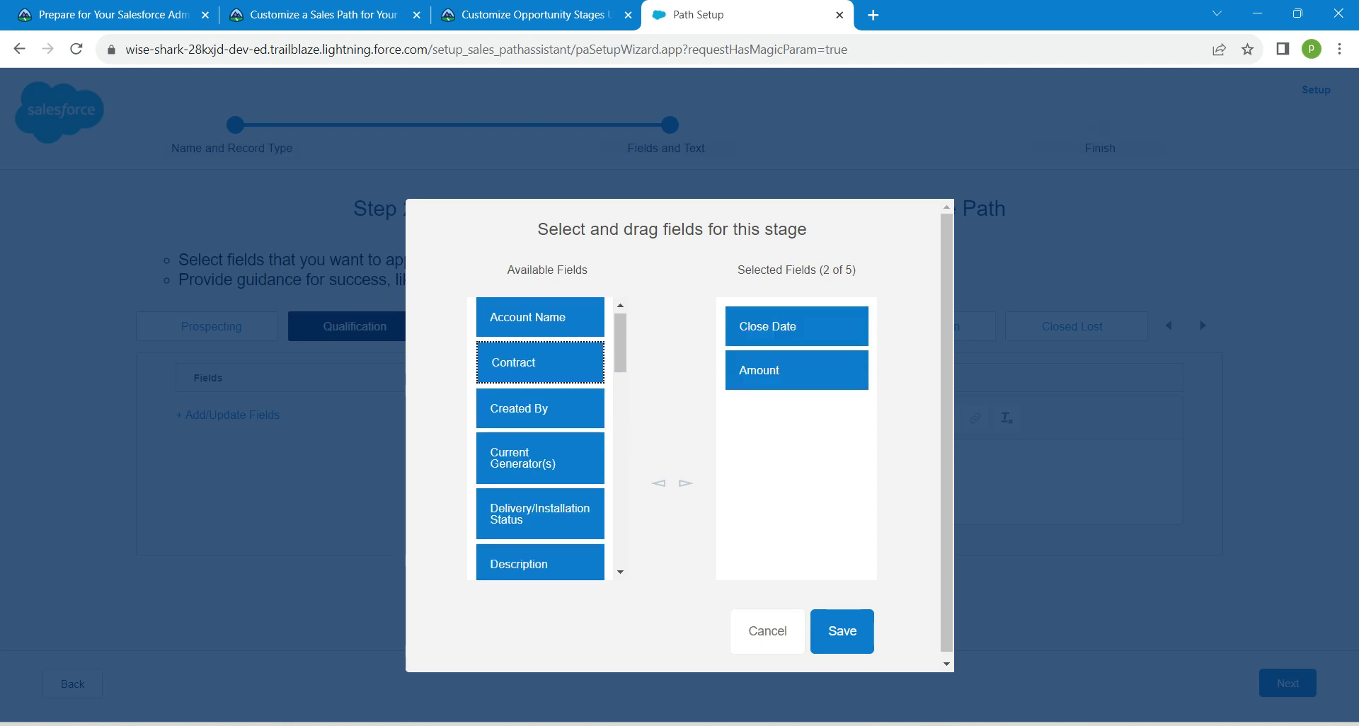
{"action": "left_click", "coordinate": [842, 632]}
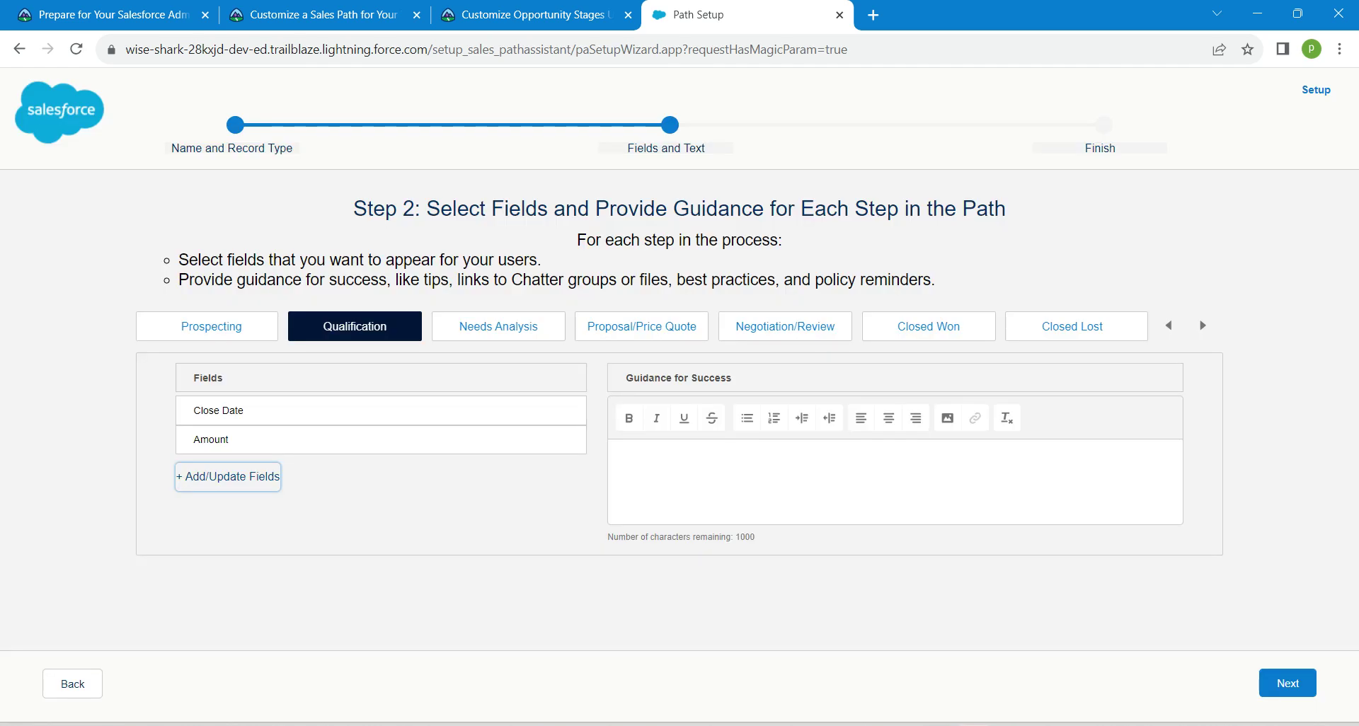
Copy the "Qualify the opportunity and confirm budget" text with its three questions from Trailhead into the Qualification stage's Guidance for Success in Path Setup.
{"action": "left_click", "coordinate": [531, 14]}
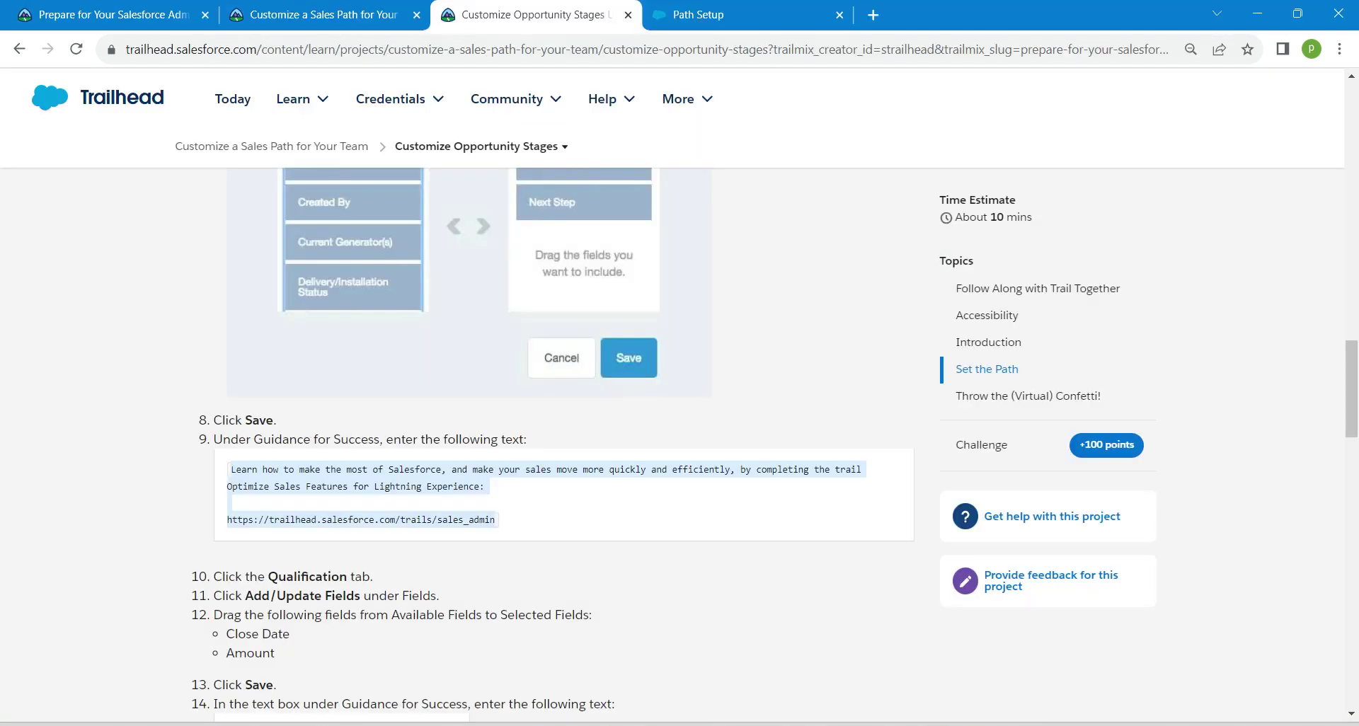
{"action": "scroll", "coordinate": [775, 446], "scroll_direction": "down", "scroll_amount": 4}
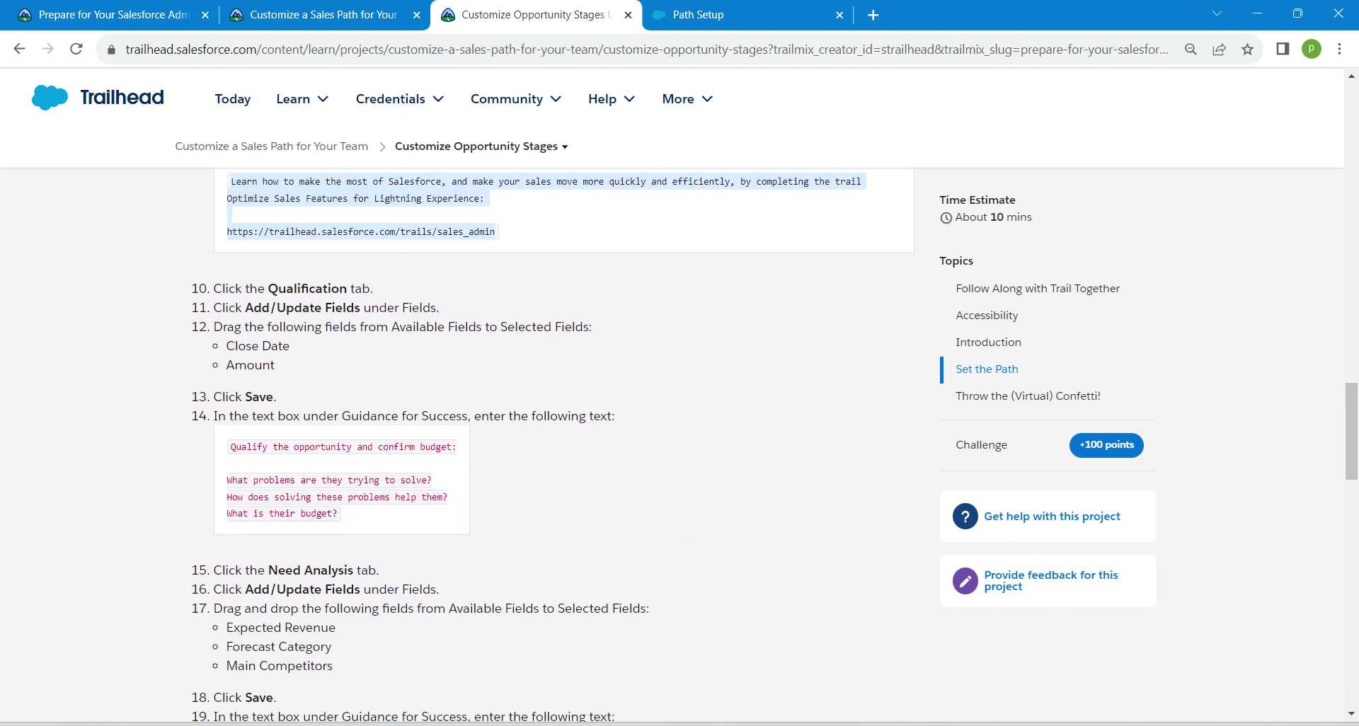
{"action": "left_click_drag", "start_coordinate": [229, 446], "coordinate": [340, 514]}
{"action": "key", "text": "ctrl+c"}
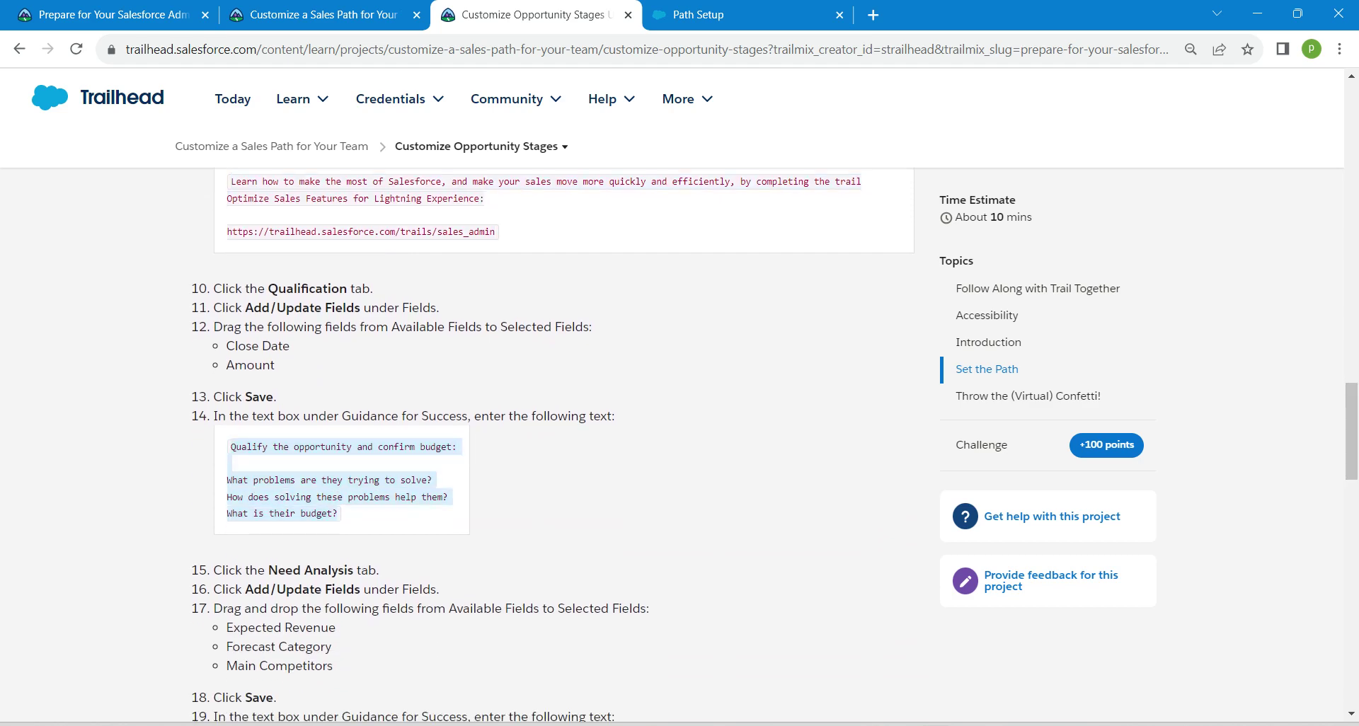
{"action": "left_click", "coordinate": [747, 14]}
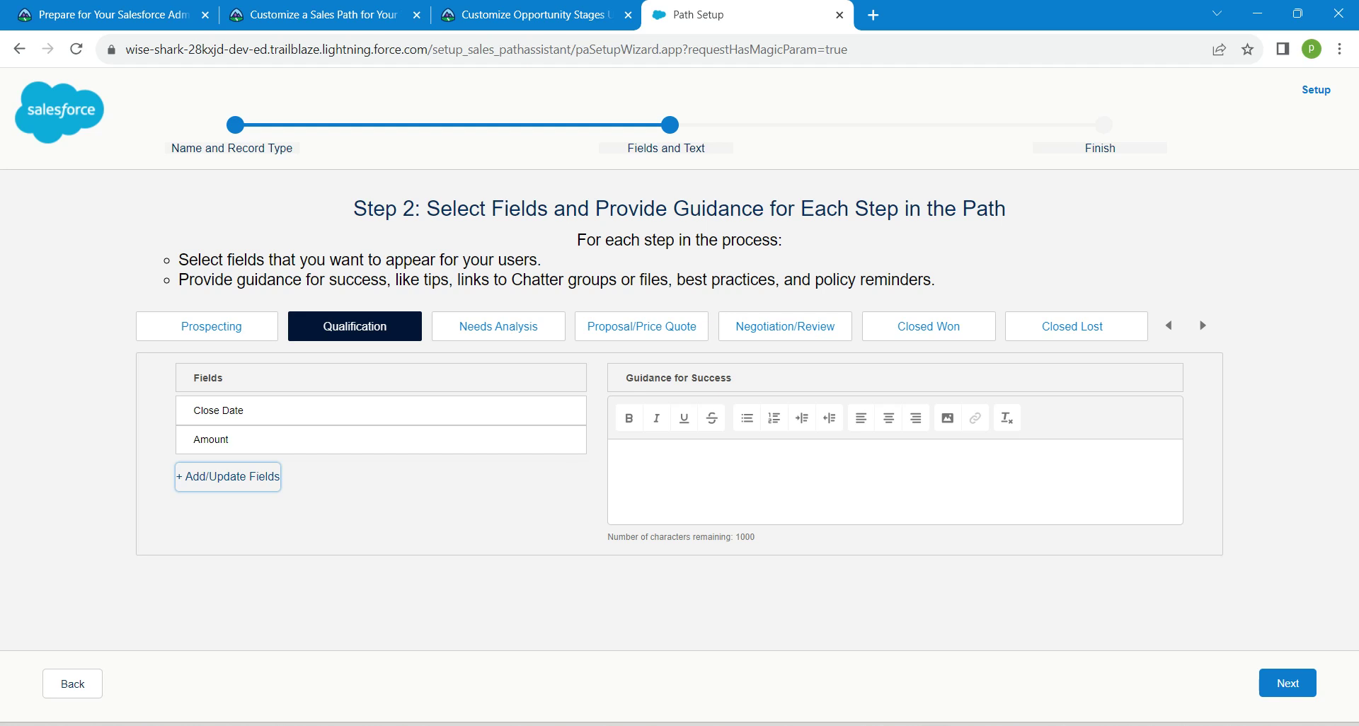
{"action": "left_click", "coordinate": [622, 462]}
{"action": "key", "text": "ctrl+v"}
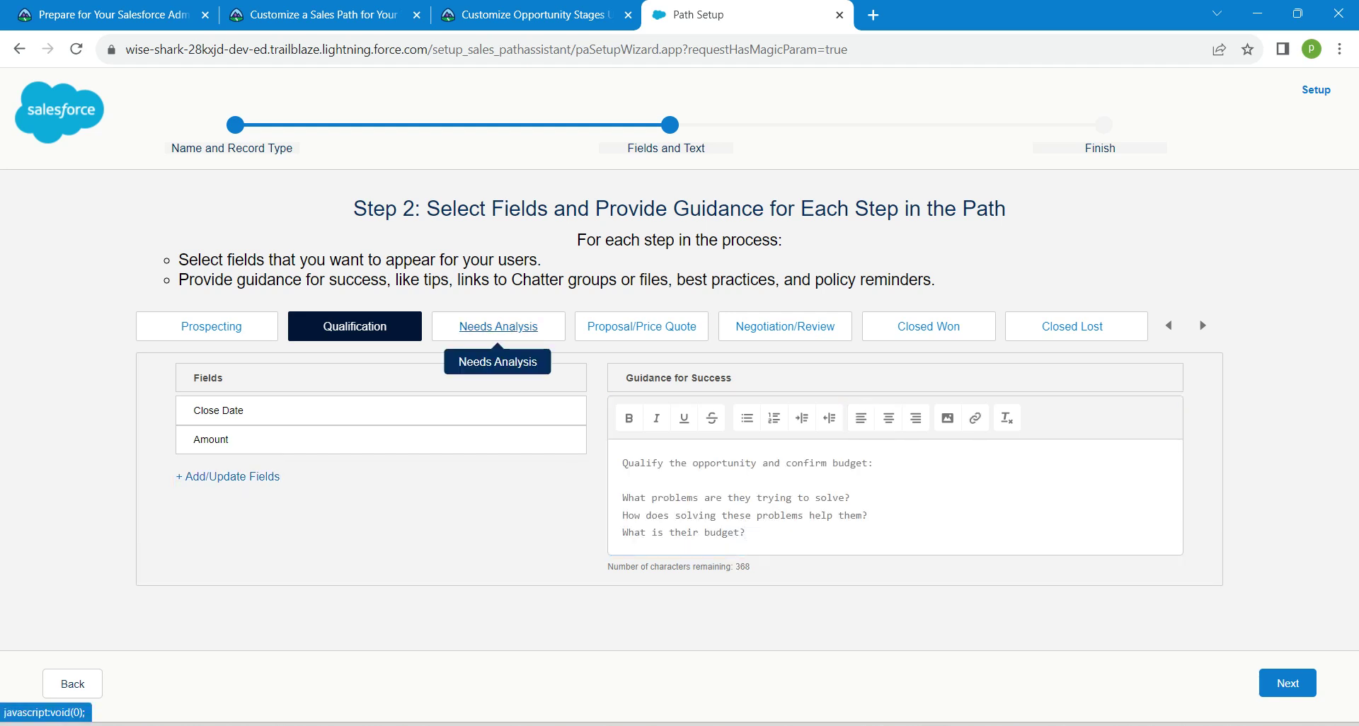
Add the fields Expected Revenue, Forecast Category and Main Competitor(s) to the Needs Analysis stage and save the selection.
{"action": "left_click", "coordinate": [499, 326]}
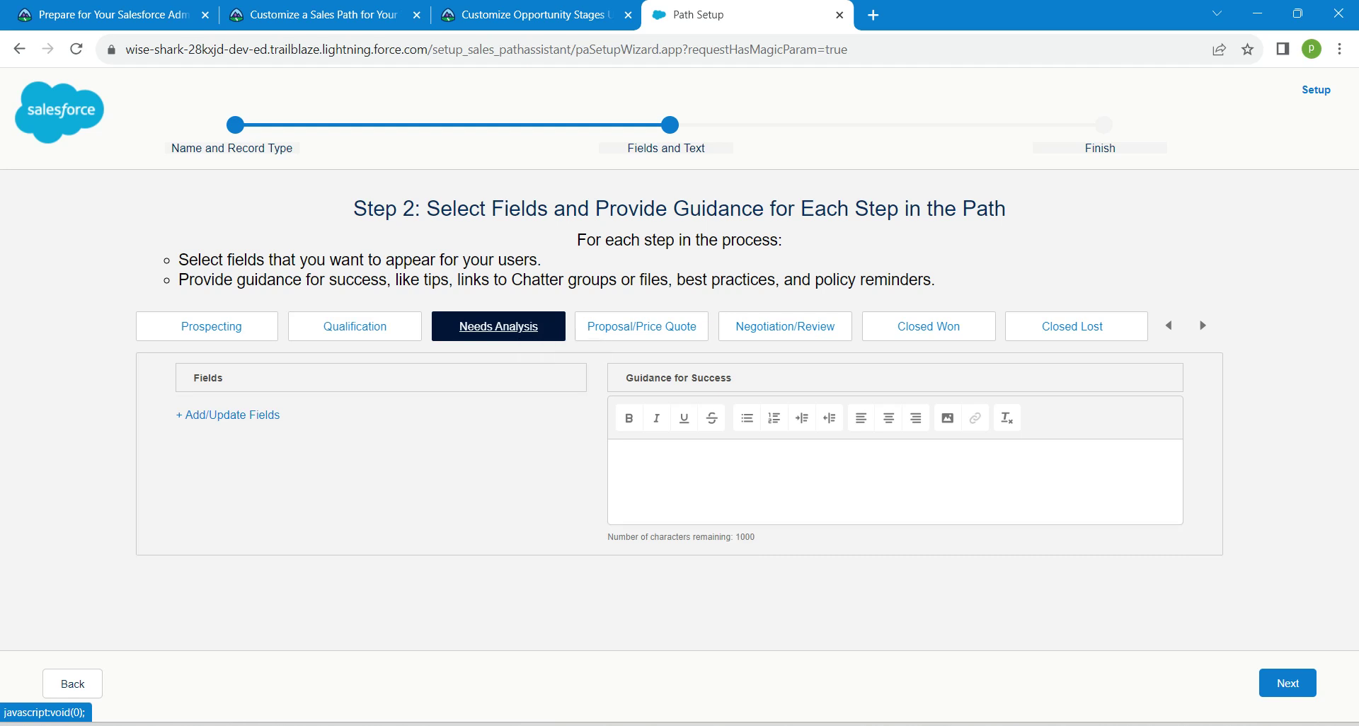
{"action": "left_click", "coordinate": [228, 415]}
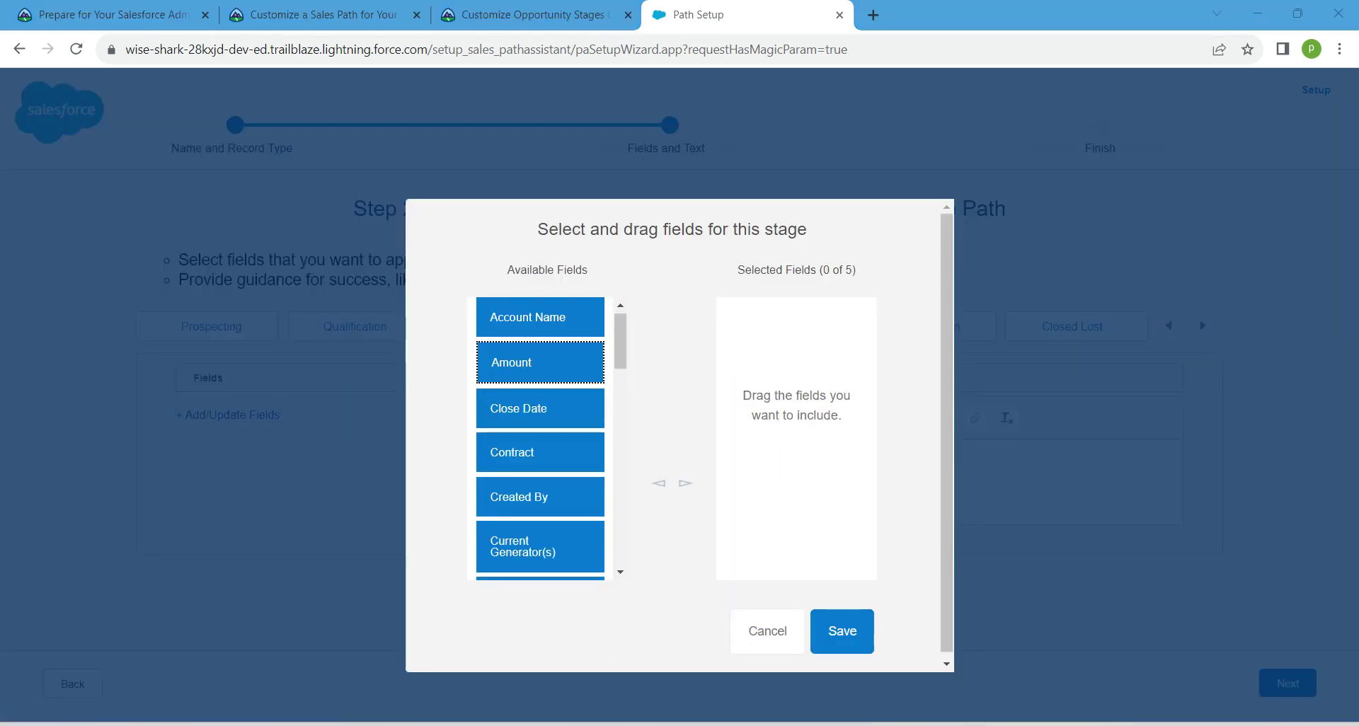
{"action": "scroll", "coordinate": [540, 439], "scroll_direction": "down", "scroll_amount": 4}
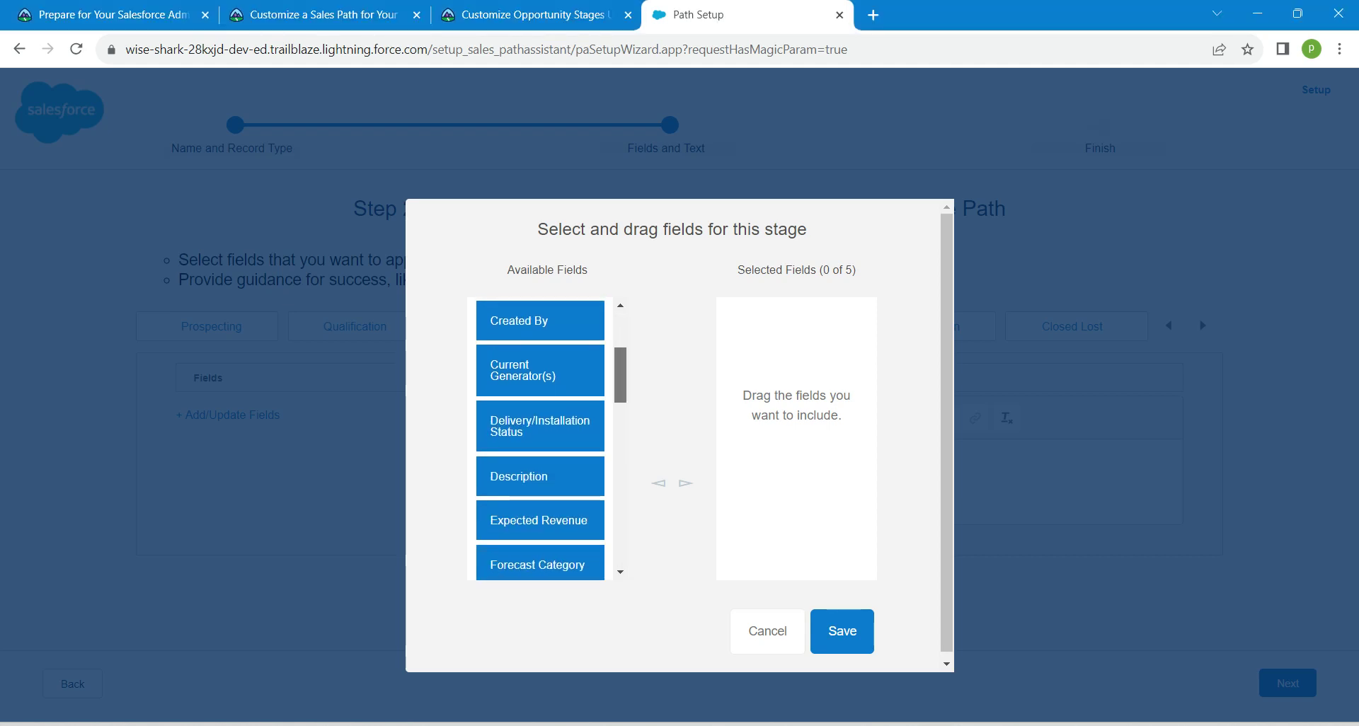
{"action": "left_click_drag", "start_coordinate": [540, 451], "coordinate": [796, 326]}
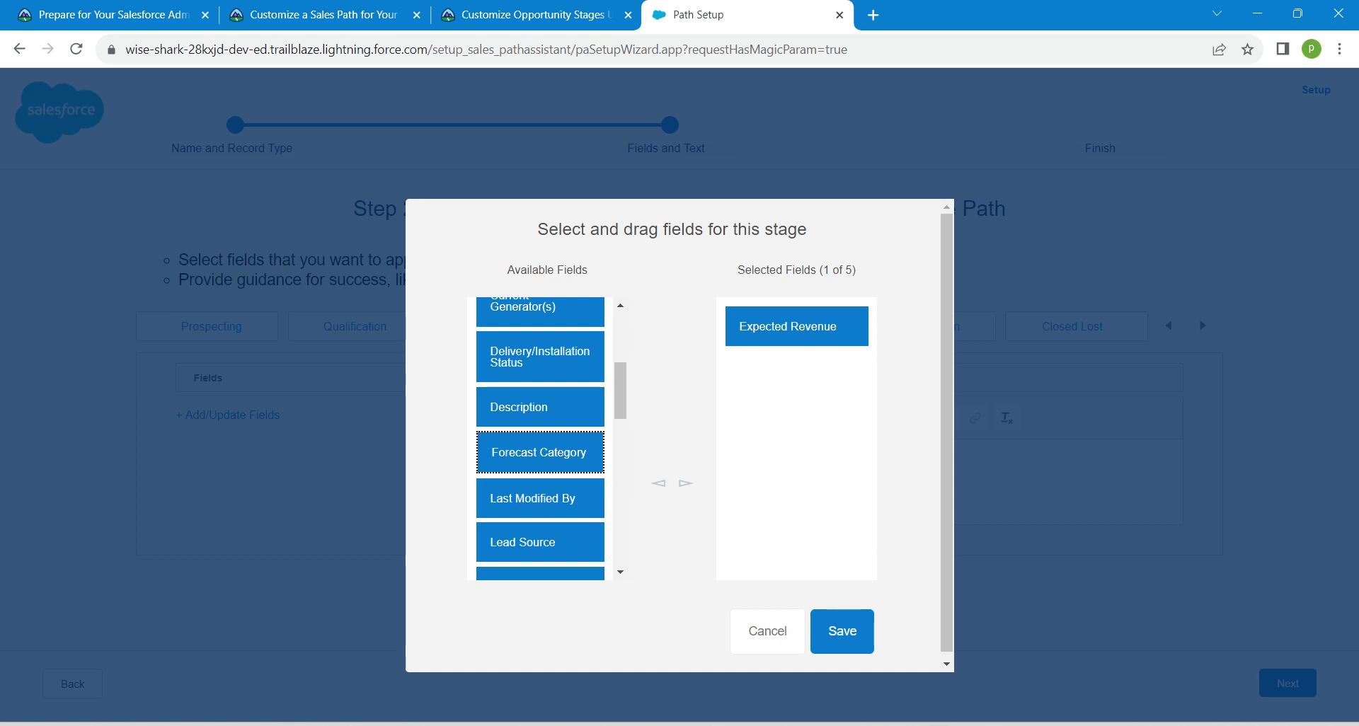
{"action": "left_click_drag", "start_coordinate": [540, 453], "coordinate": [797, 370]}
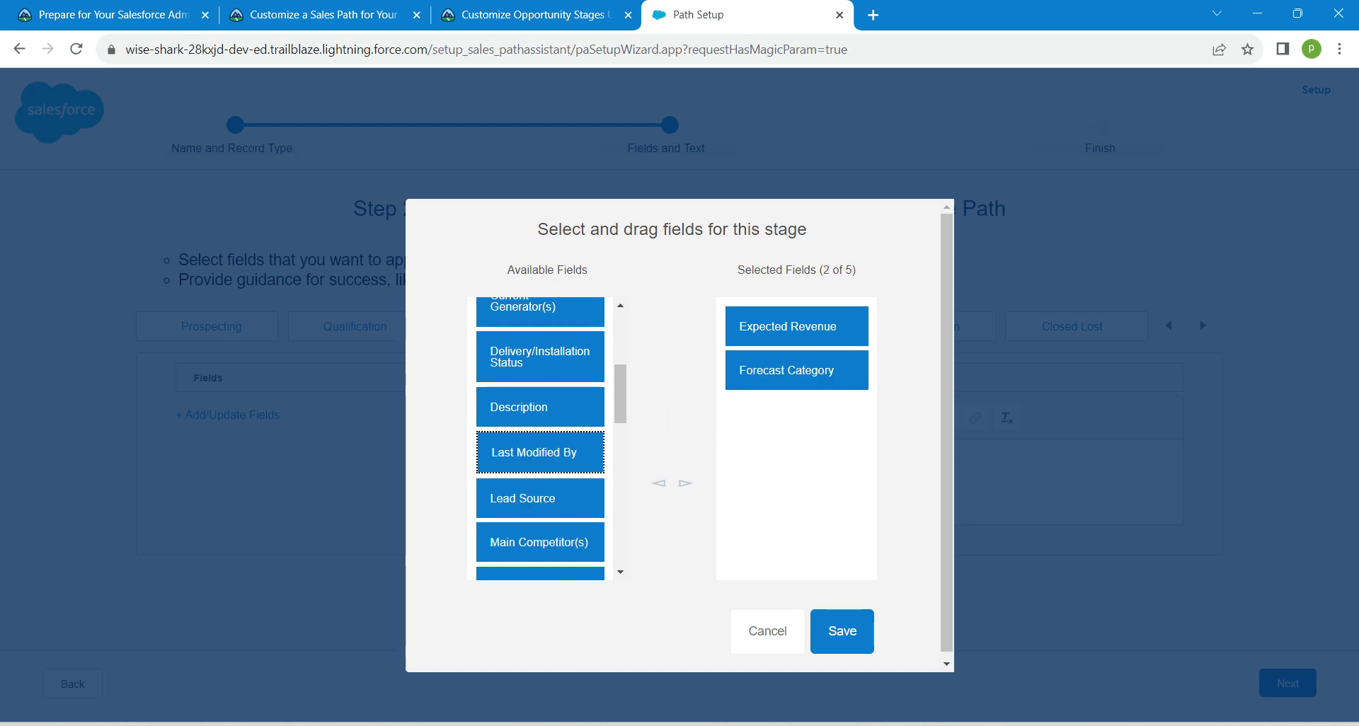
{"action": "left_click_drag", "start_coordinate": [540, 542], "coordinate": [796, 414]}
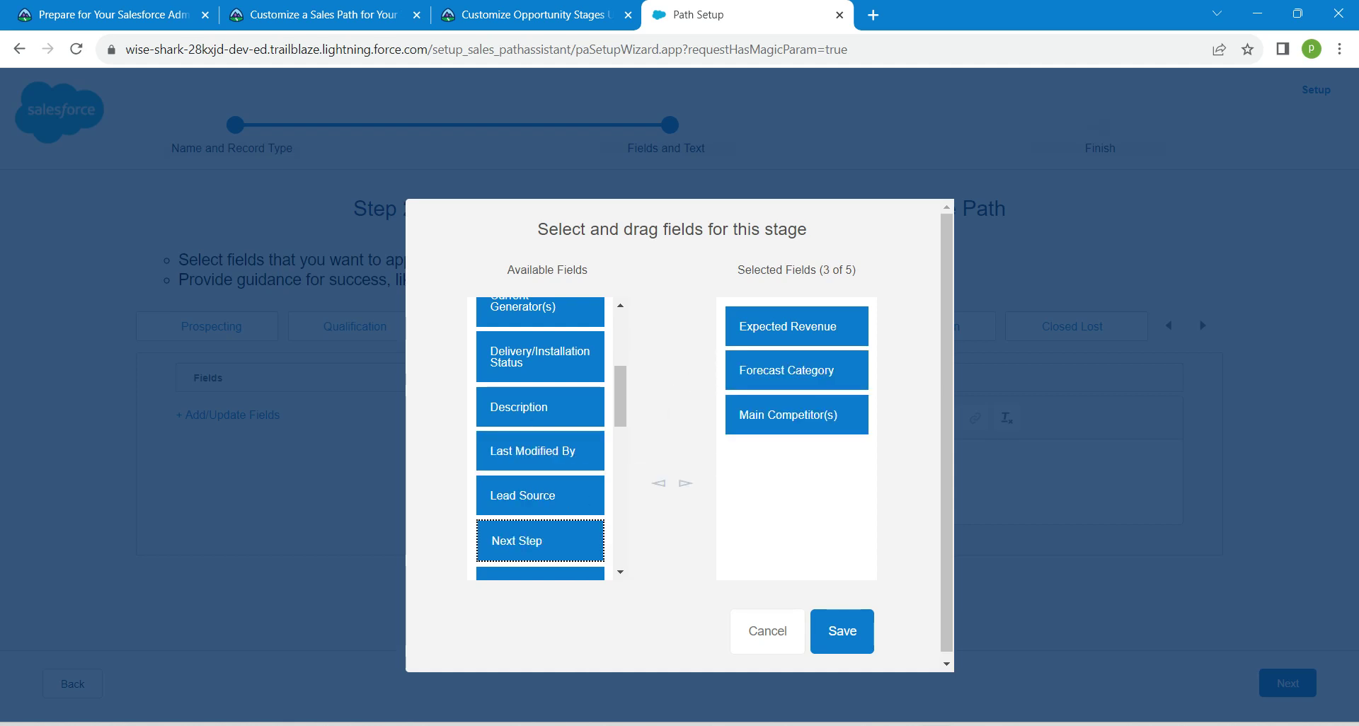
{"action": "left_click", "coordinate": [841, 631]}
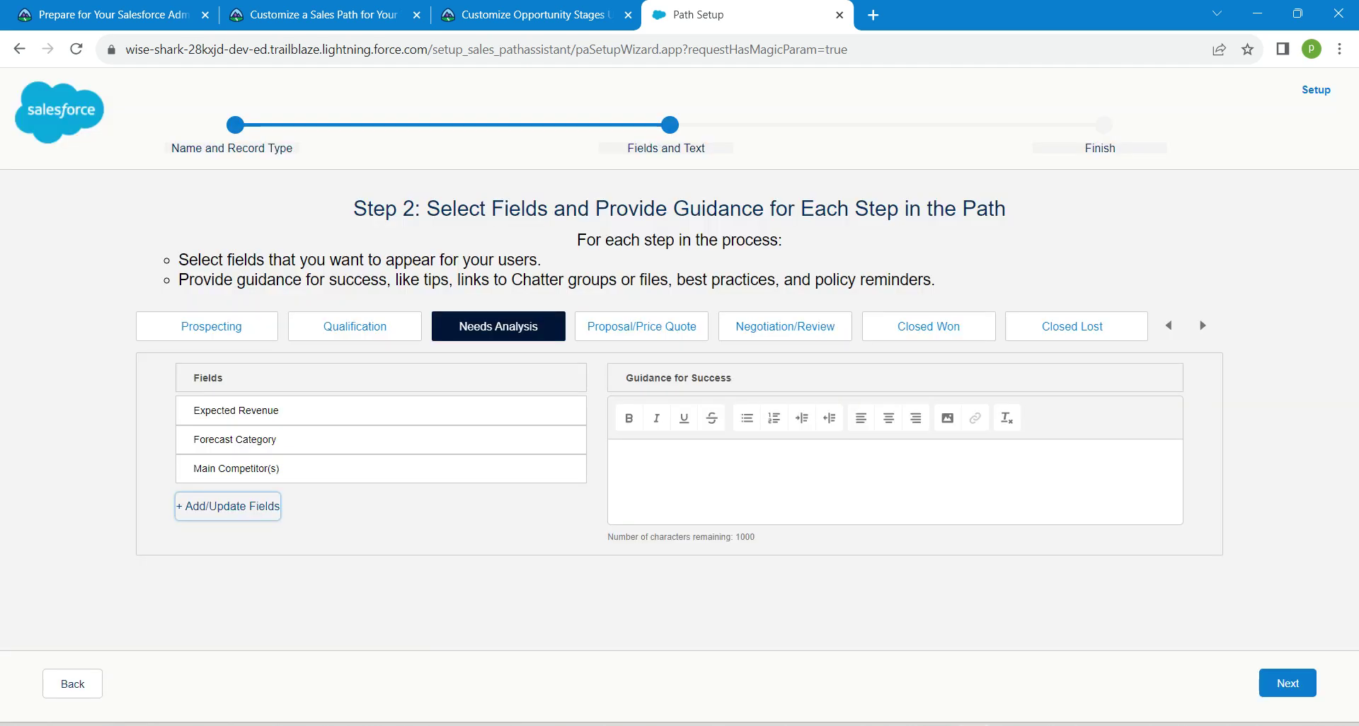
Copy the "3 Steps to Reduce Time to Close" video text and link from Trailhead into the Needs Analysis stage's Guidance for Success in Path Setup.
{"action": "left_click", "coordinate": [623, 460]}
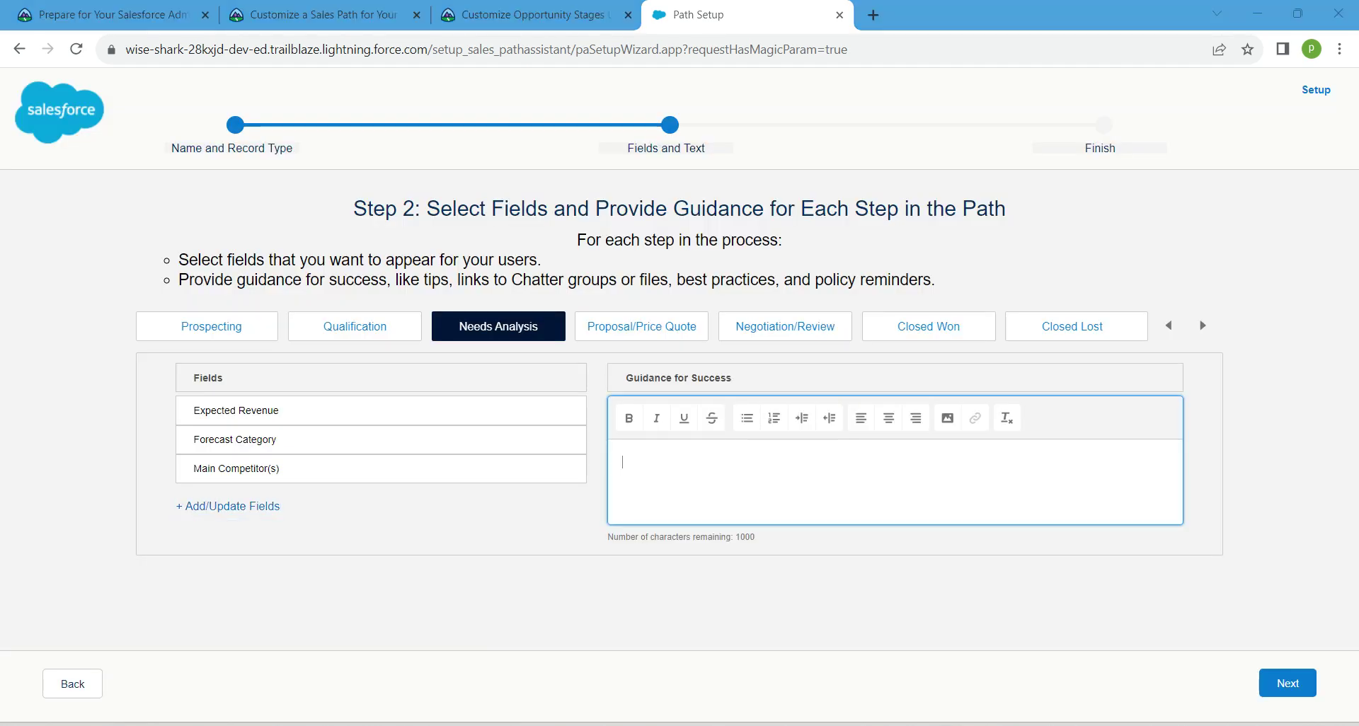
{"action": "left_click", "coordinate": [528, 14]}
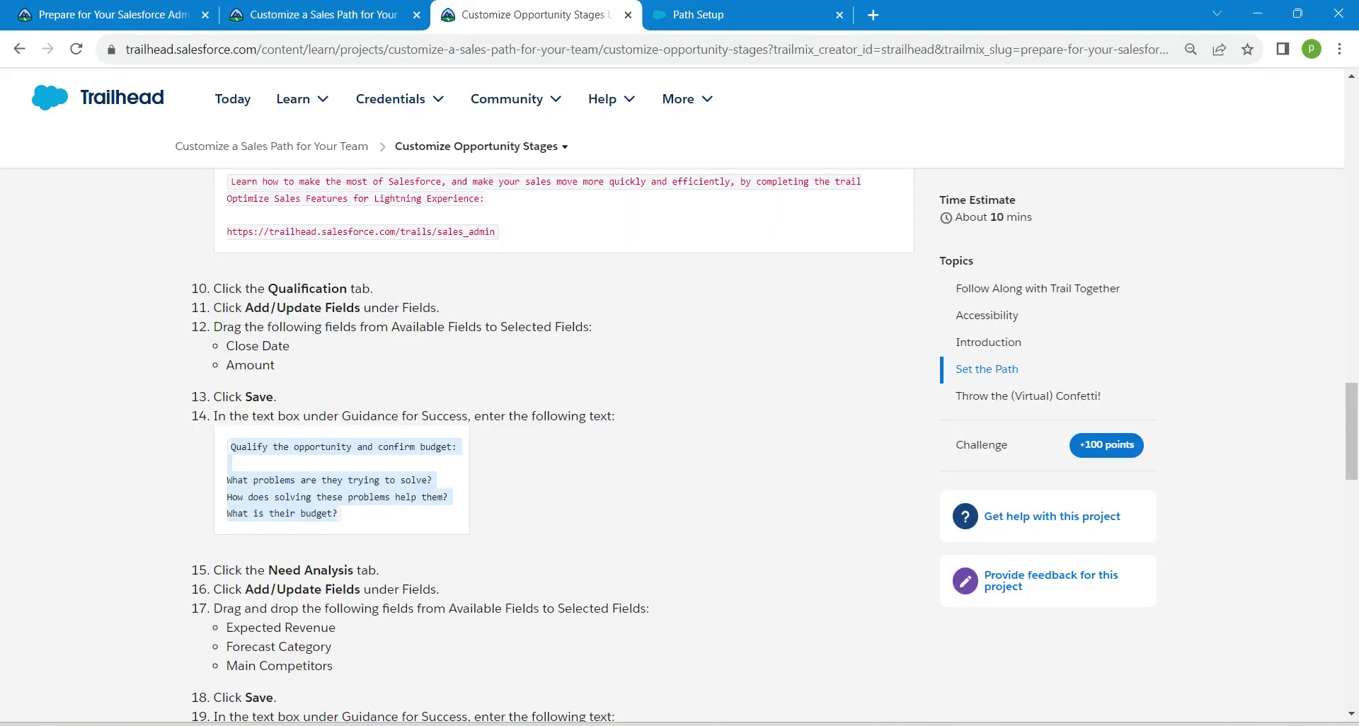
{"action": "scroll", "coordinate": [771, 446], "scroll_direction": "down", "scroll_amount": 6}
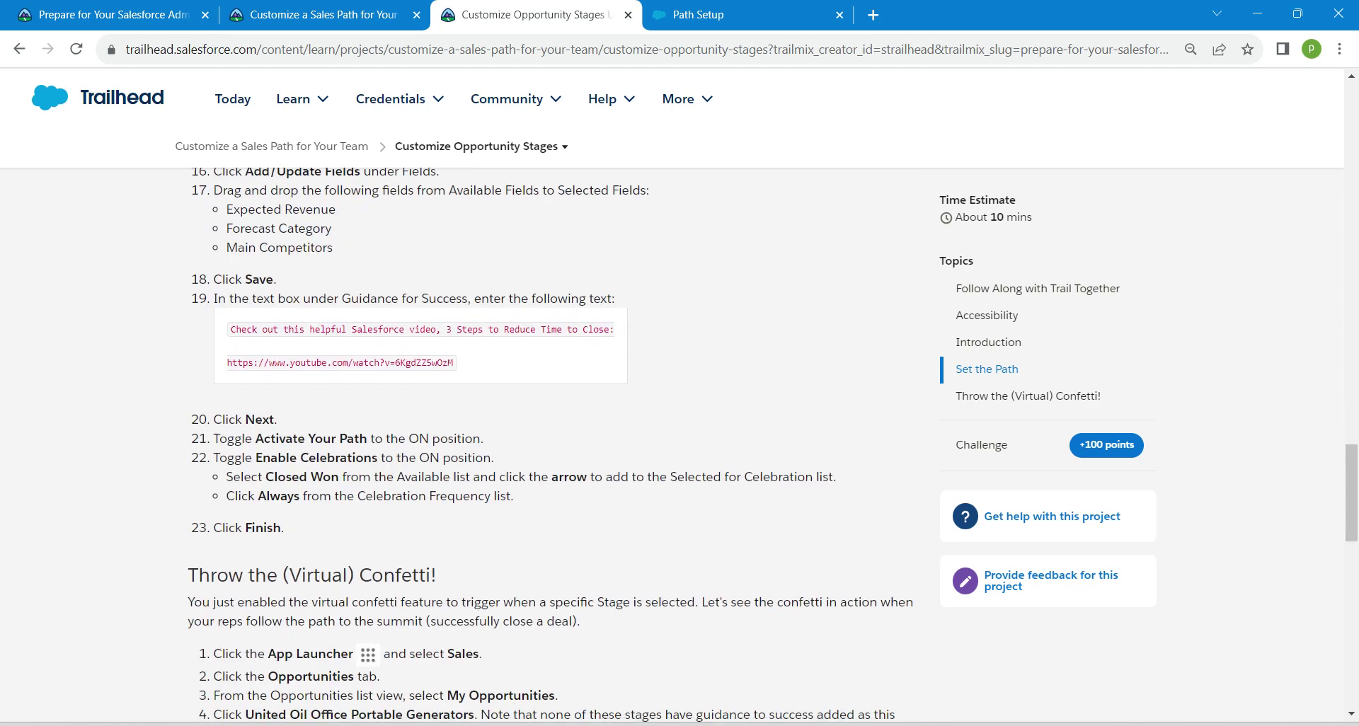
{"action": "left_click_drag", "start_coordinate": [228, 329], "coordinate": [454, 363]}
{"action": "key", "text": "ctrl+c"}
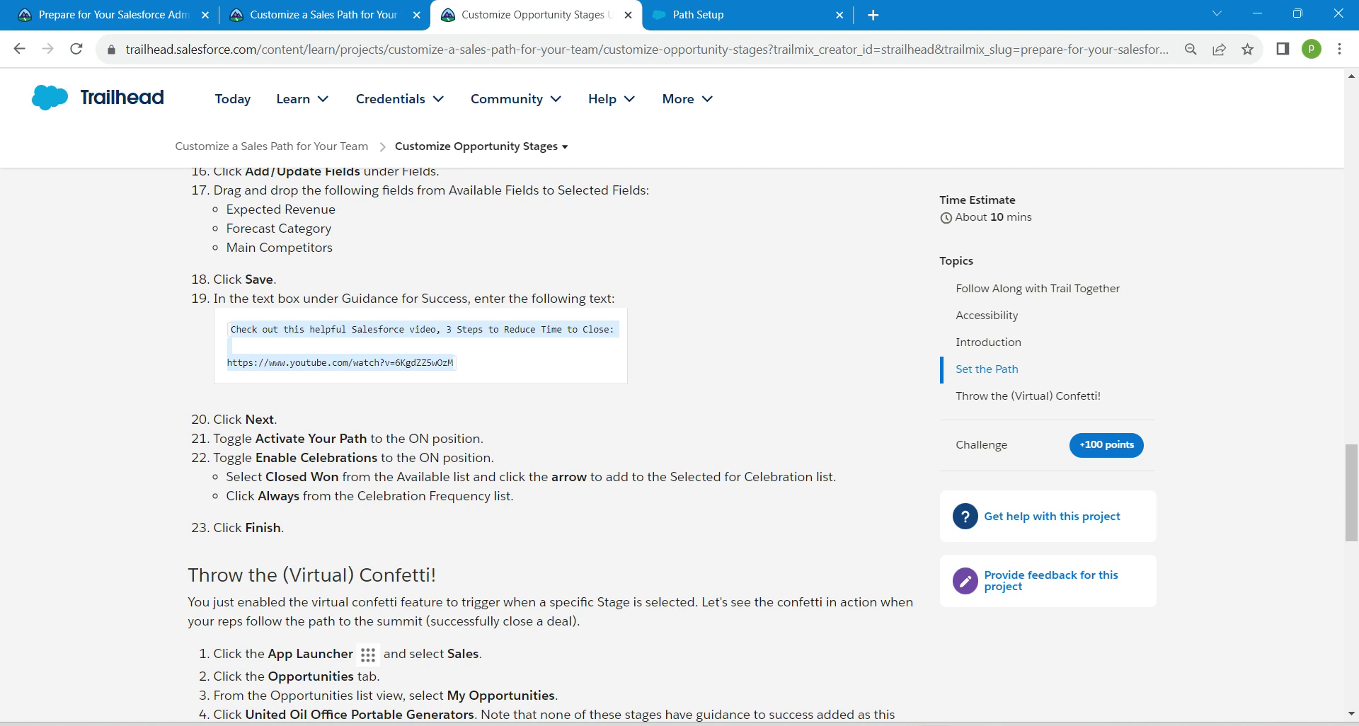
{"action": "left_click", "coordinate": [708, 14]}
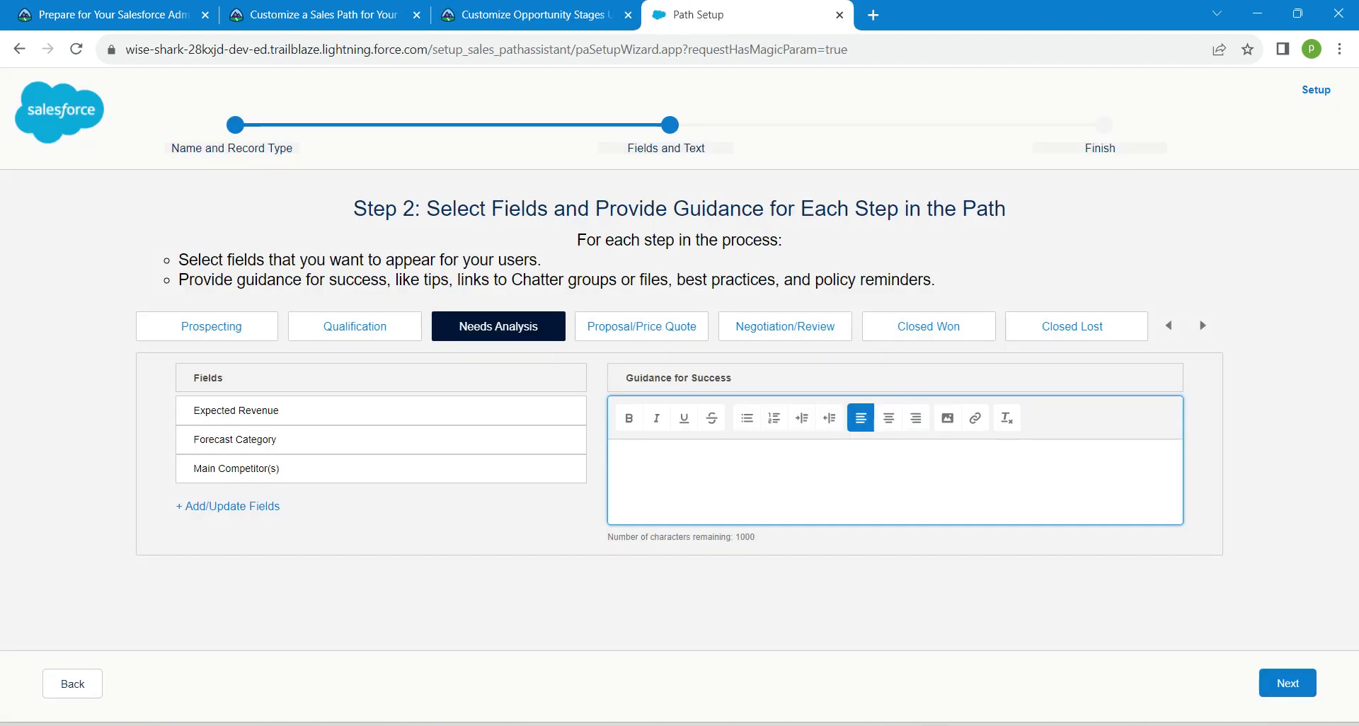
{"action": "key", "text": "ctrl+v"}
{"action": "key", "text": "Tab"}
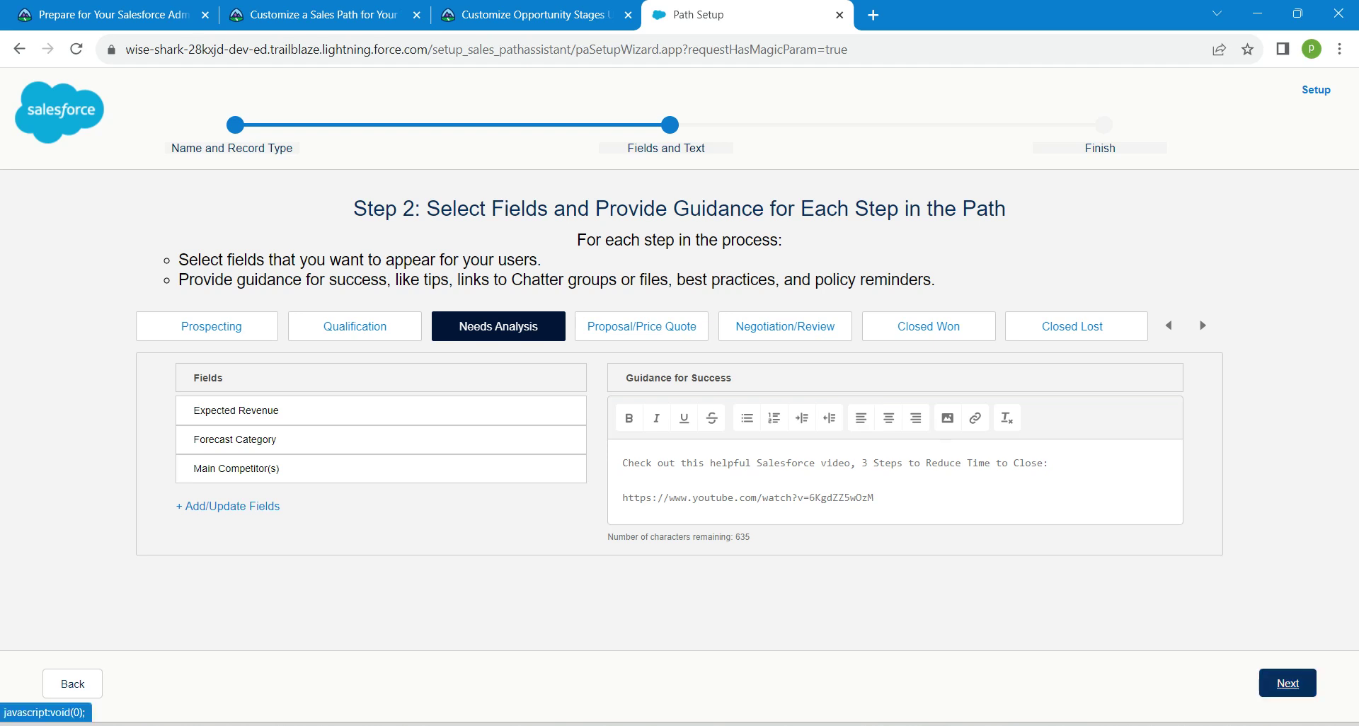
Proceed to the final stage of the path wizard, activate the path and enable celebrations.
{"action": "left_click", "coordinate": [1287, 683]}
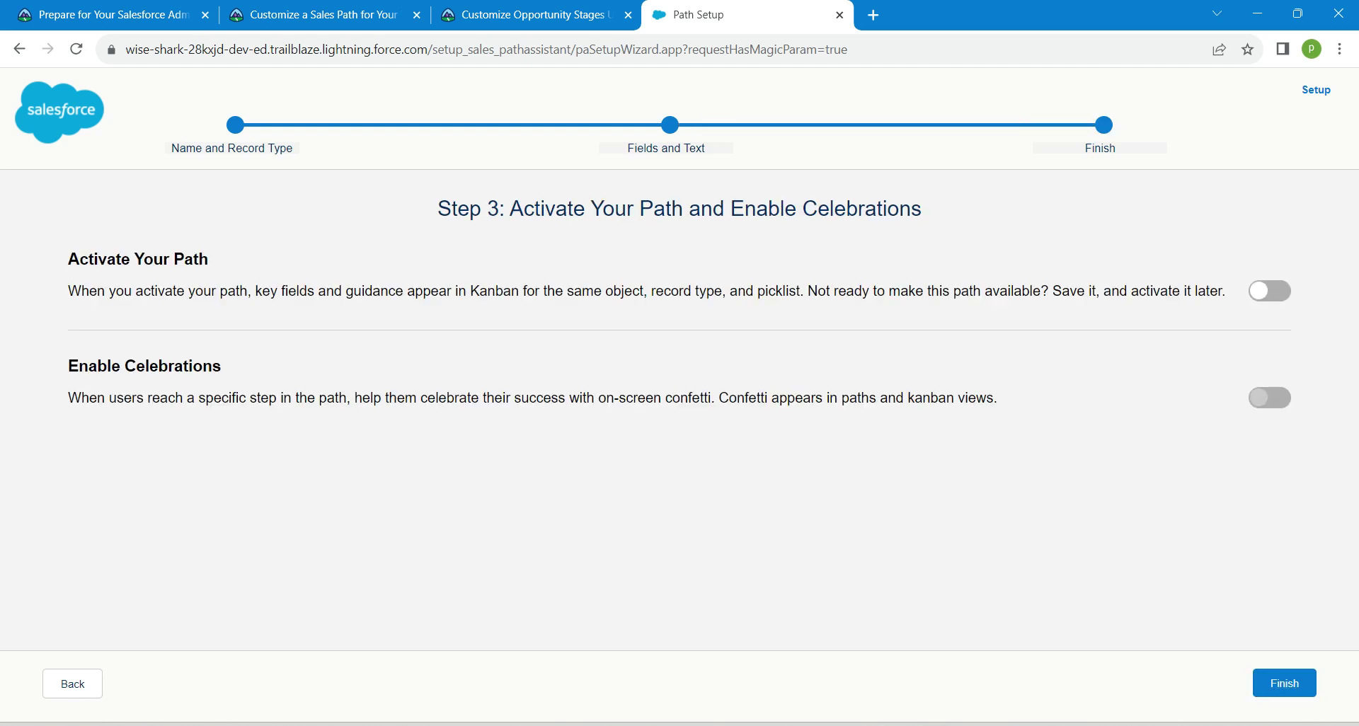
{"action": "left_click", "coordinate": [1269, 291]}
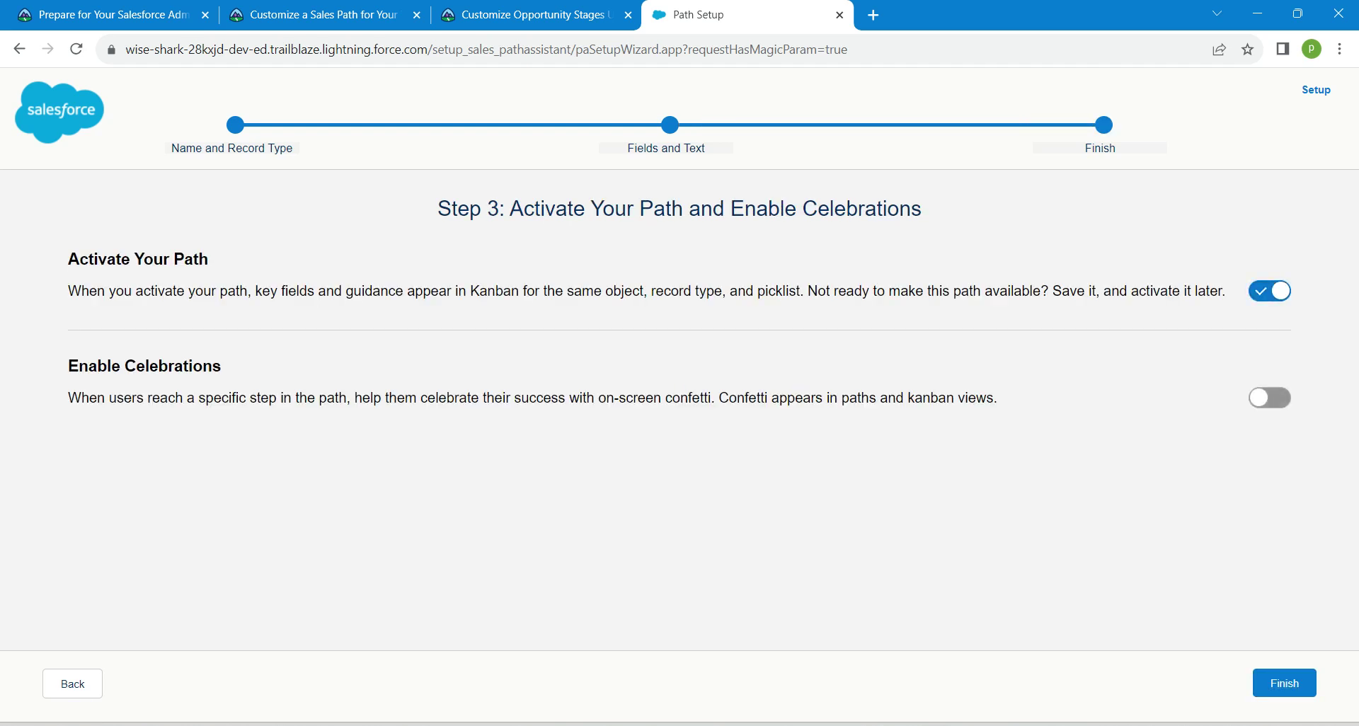
{"action": "left_click", "coordinate": [1269, 398]}
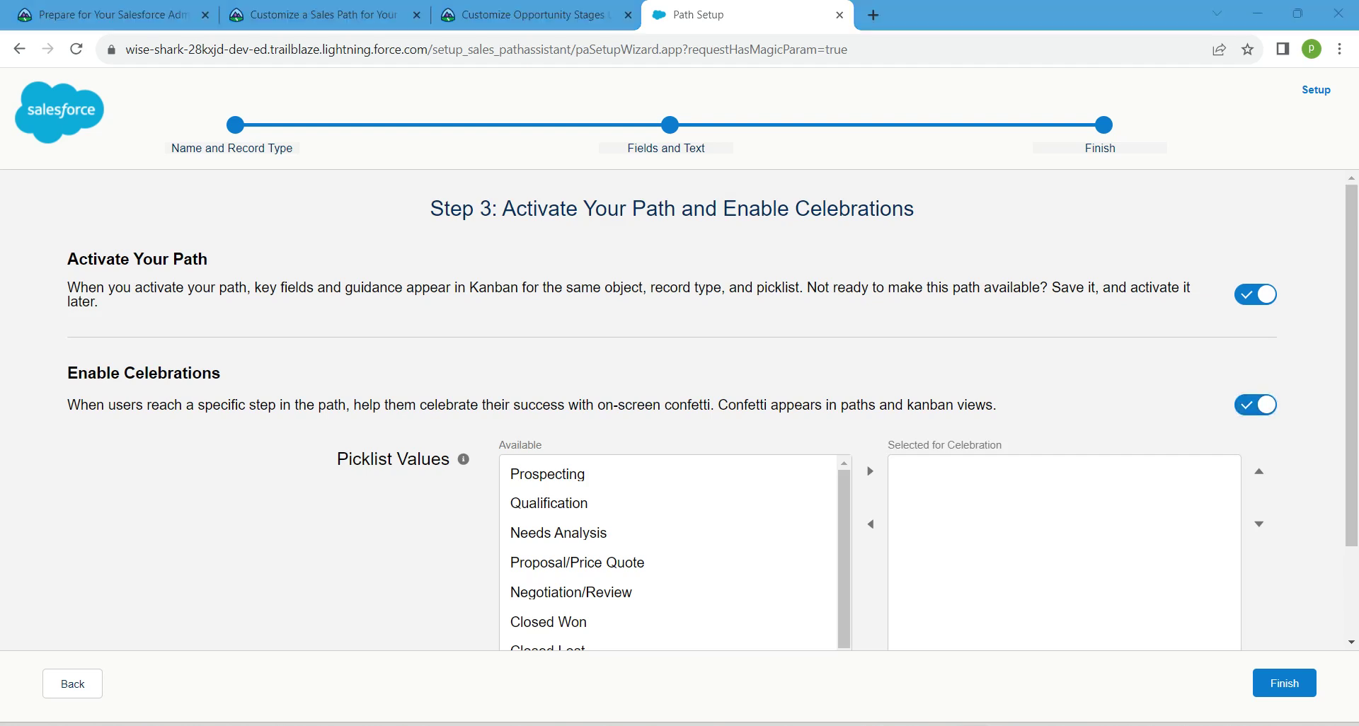
Add Closed Won to the celebration picklist values, set the celebration frequency to Always and finish the path setup.
{"action": "left_click", "coordinate": [843, 517]}
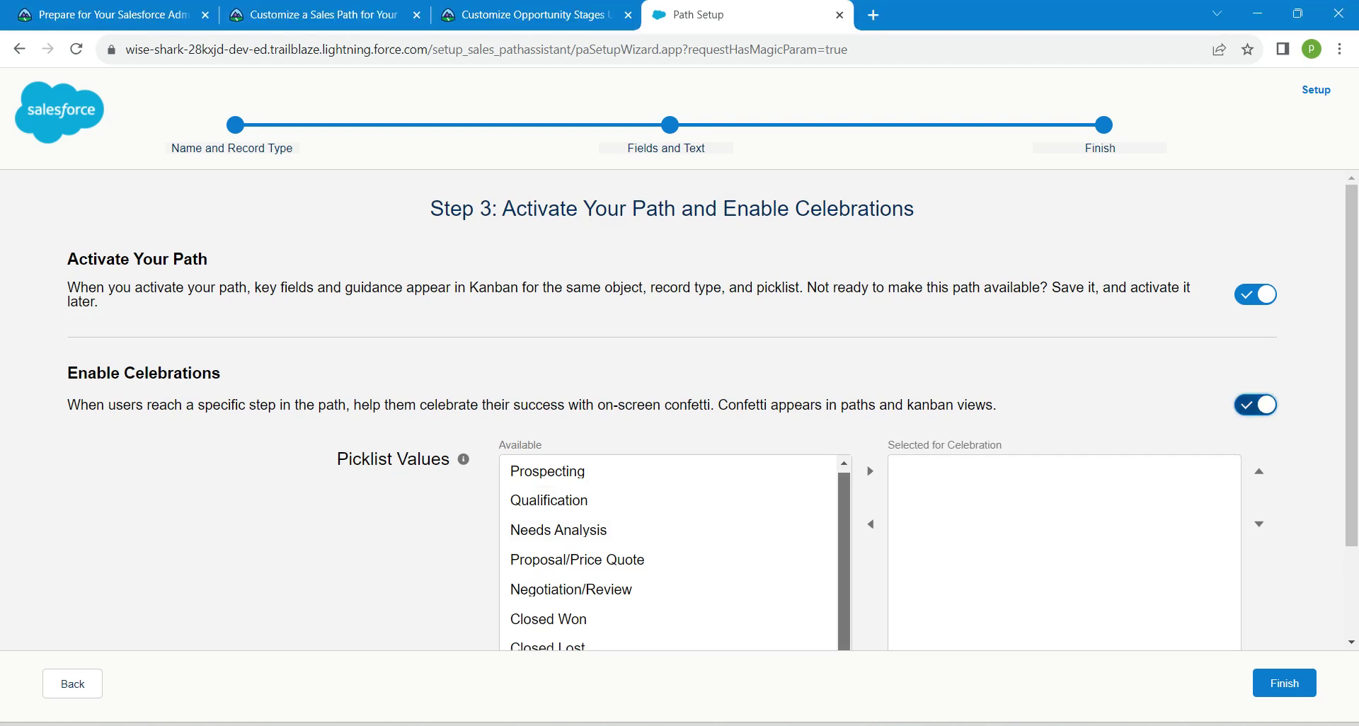
{"action": "scroll", "coordinate": [668, 621], "scroll_direction": "down", "scroll_amount": 1}
{"action": "left_click", "coordinate": [548, 618]}
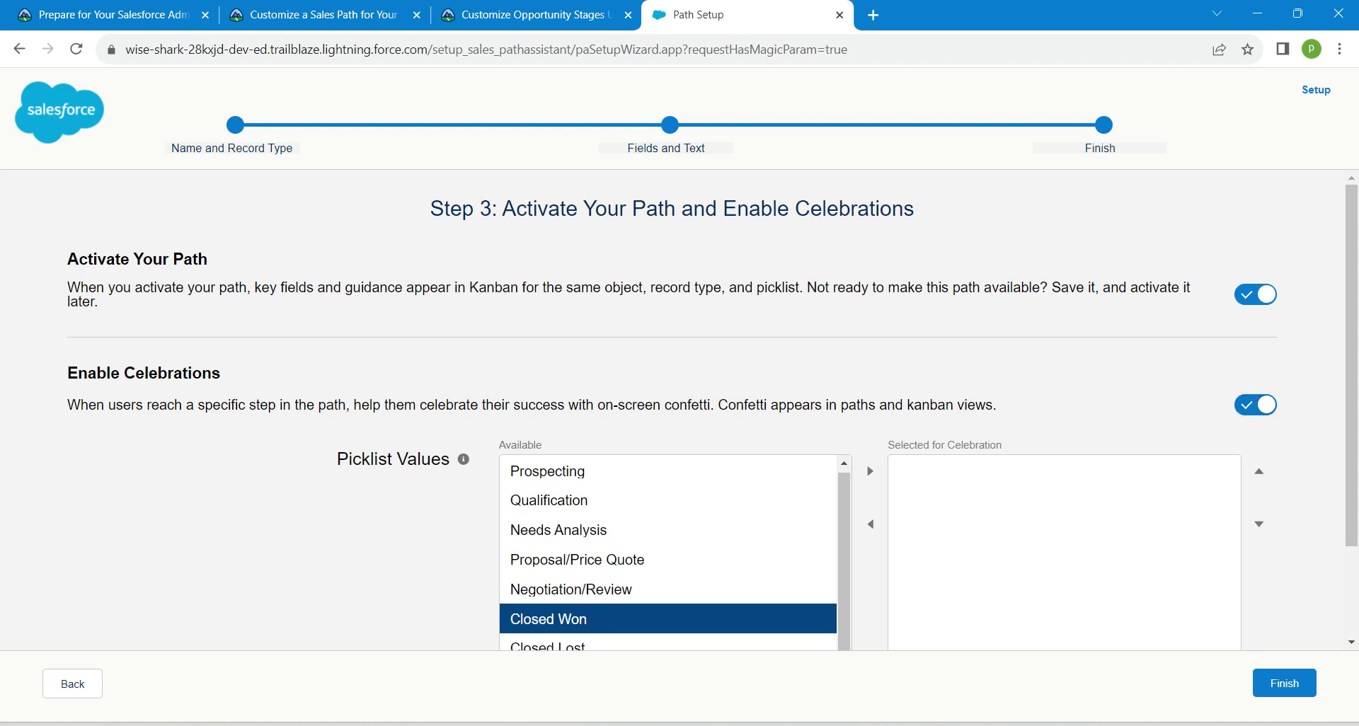
{"action": "scroll", "coordinate": [548, 495], "scroll_direction": "down", "scroll_amount": 2}
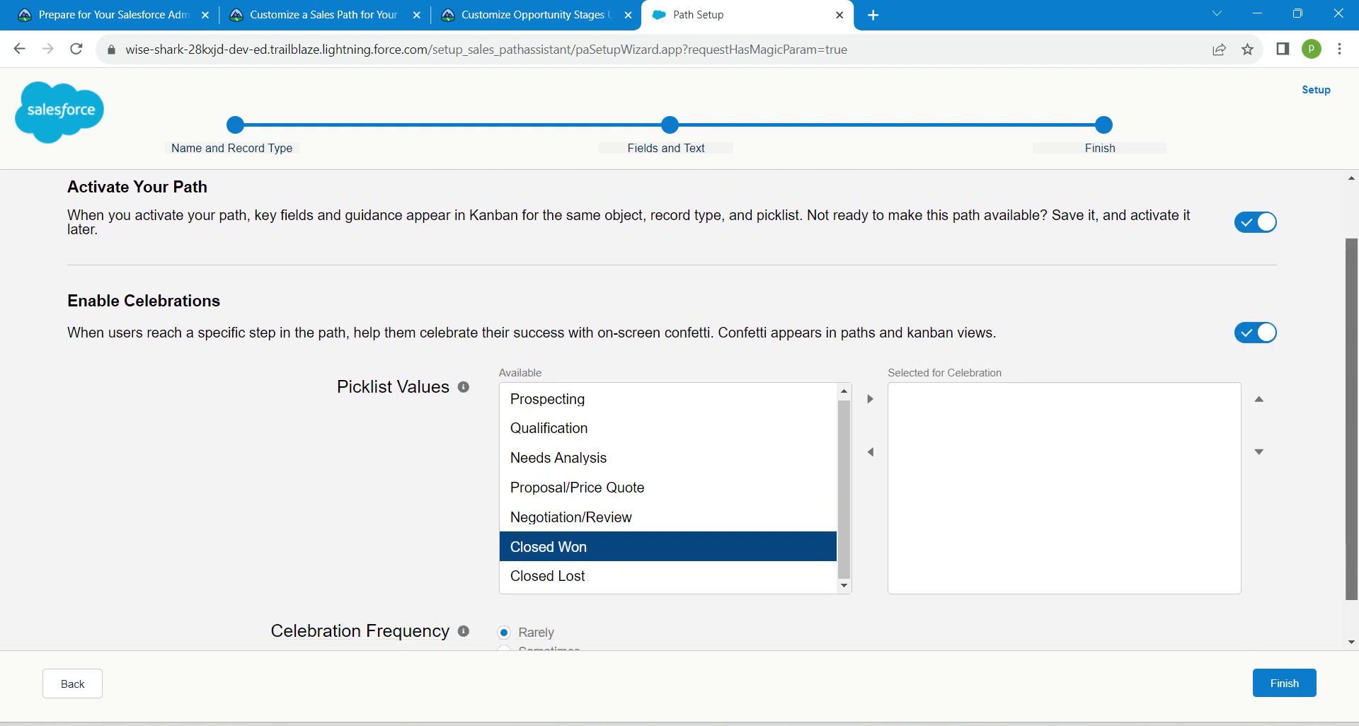
{"action": "left_click", "coordinate": [870, 352]}
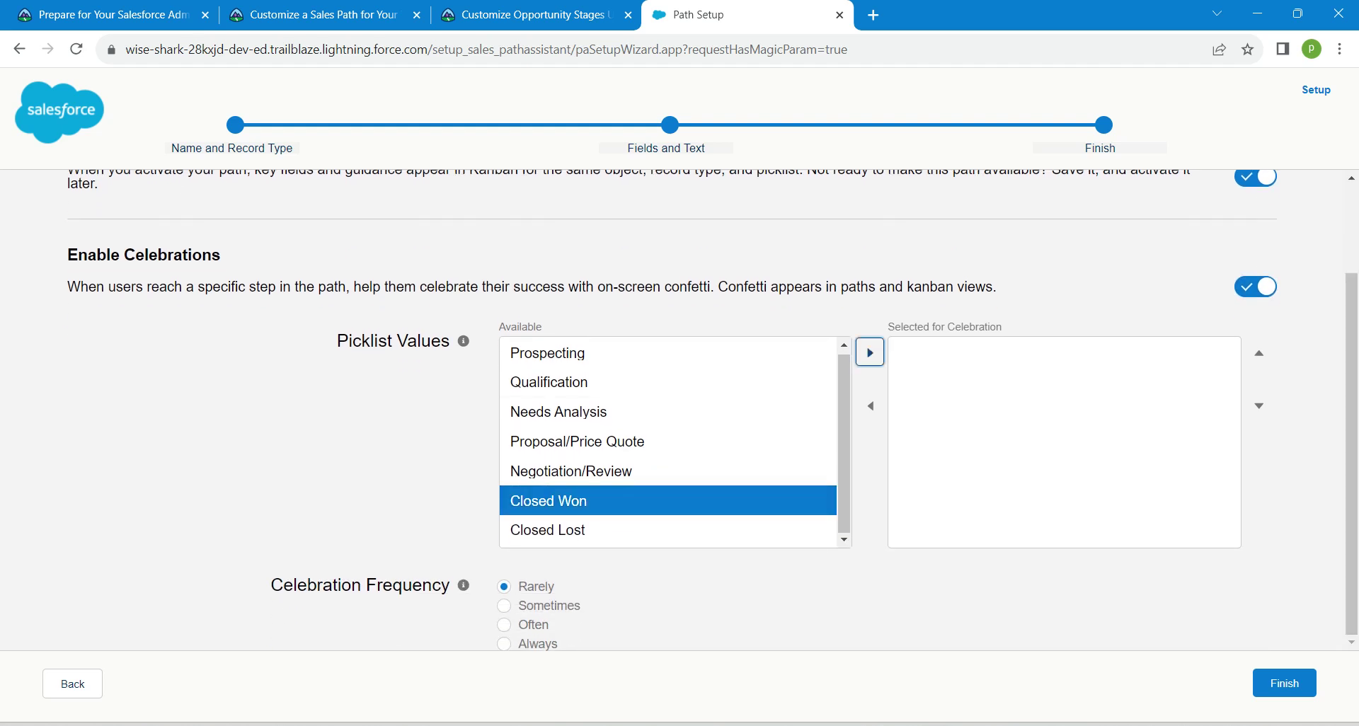
{"action": "left_click", "coordinate": [504, 643]}
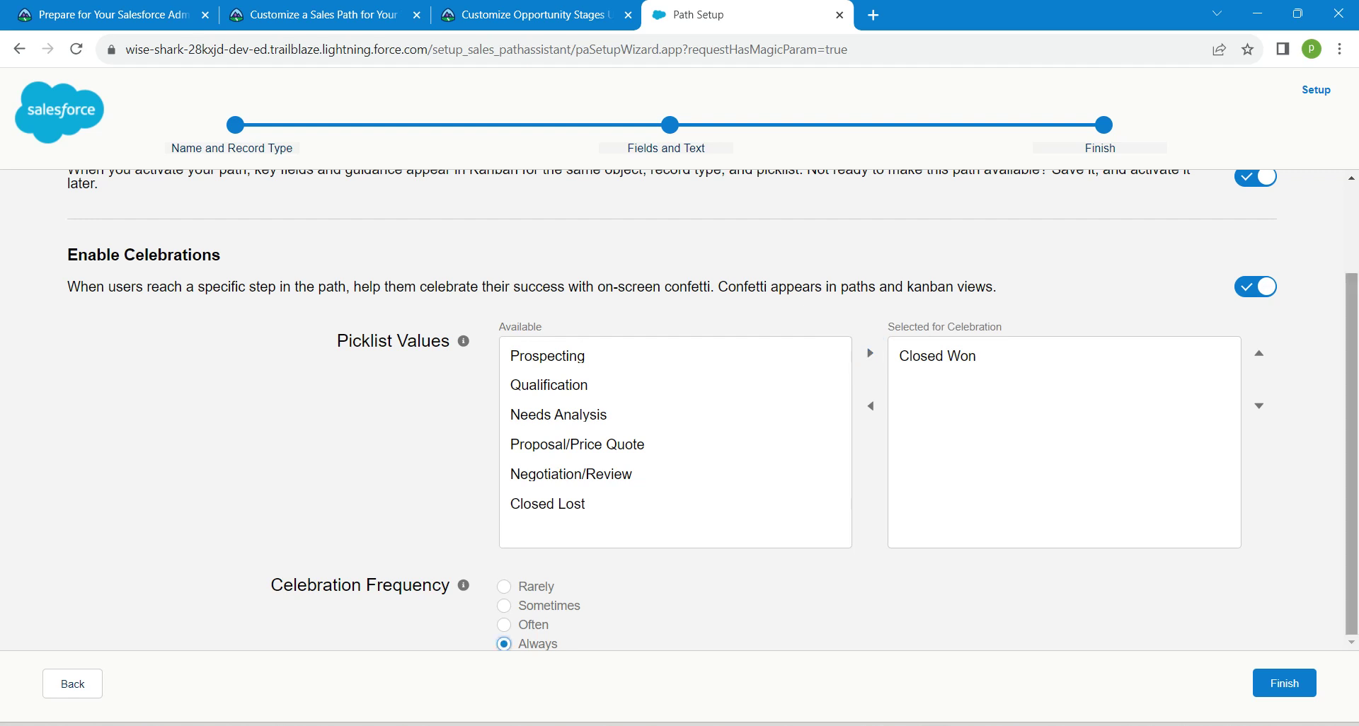
{"action": "left_click", "coordinate": [1283, 682]}
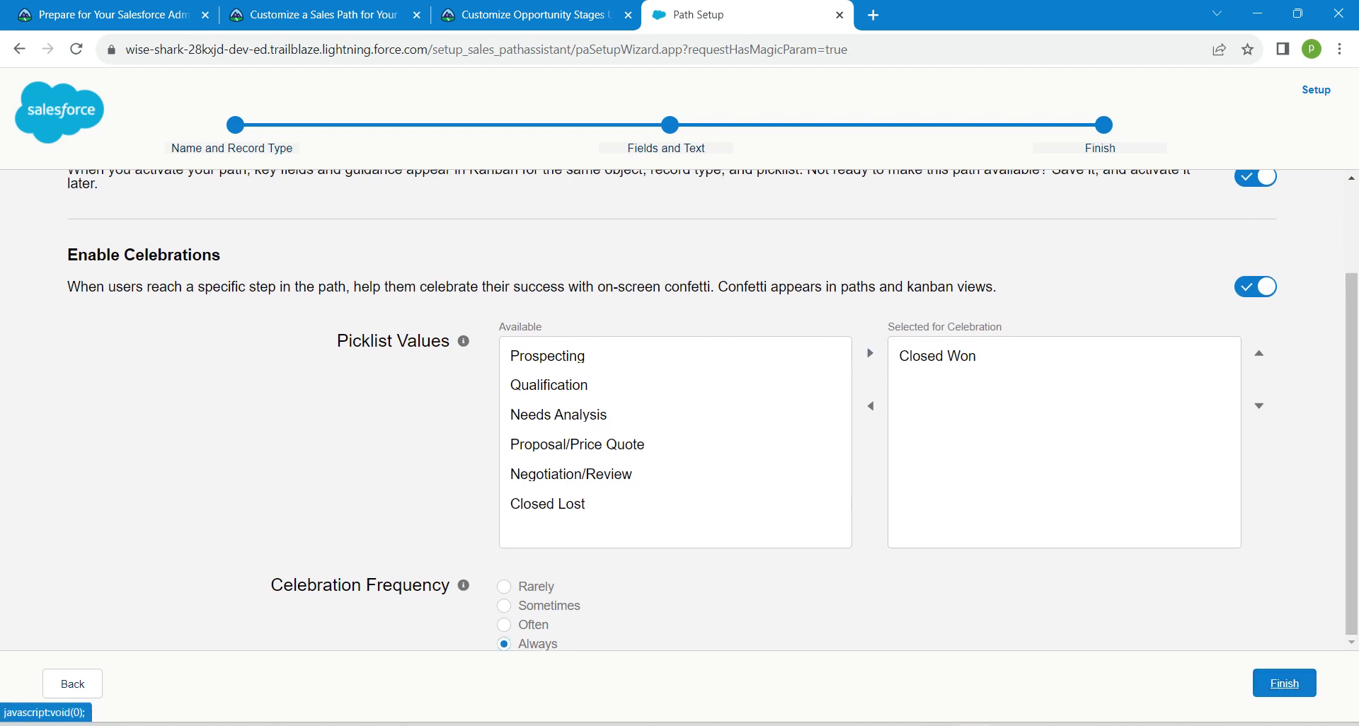
{"action": "left_click", "coordinate": [1284, 683]}
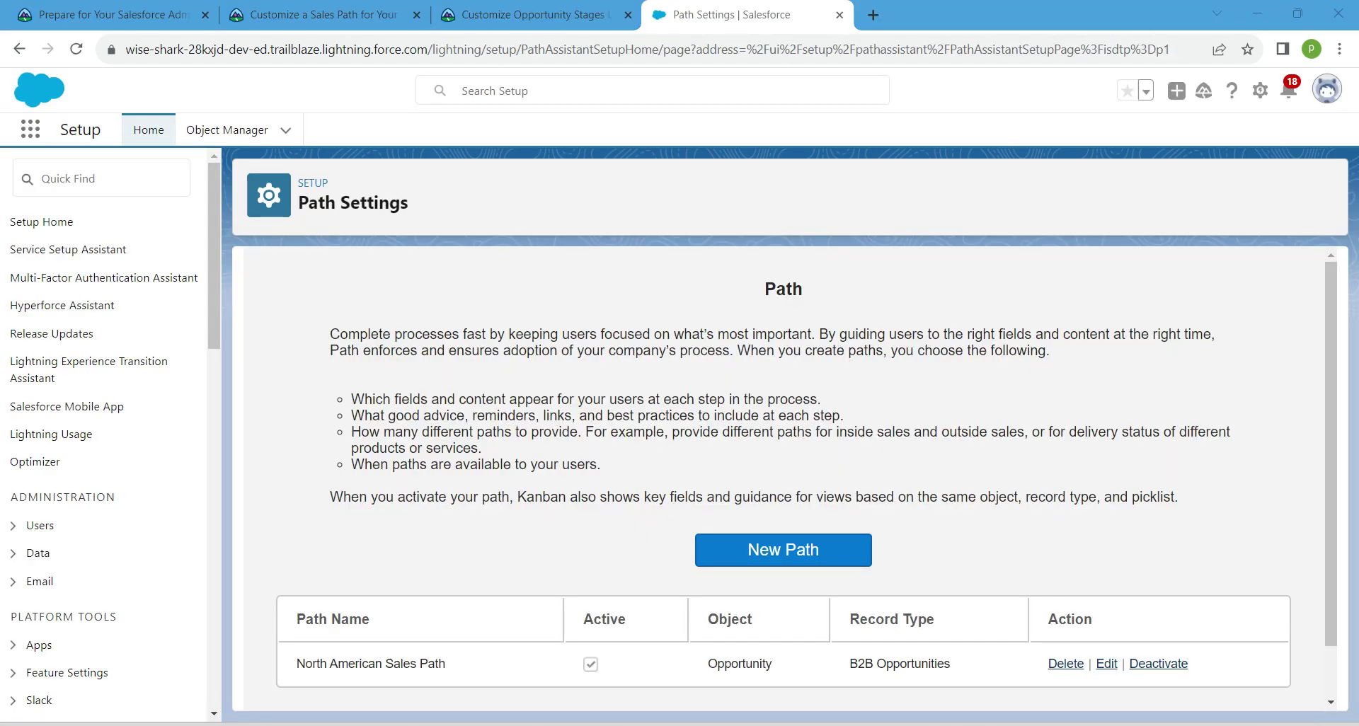
Open the Sales app's Opportunities and switch to the My Opportunities list view.
{"action": "left_click", "coordinate": [29, 129]}
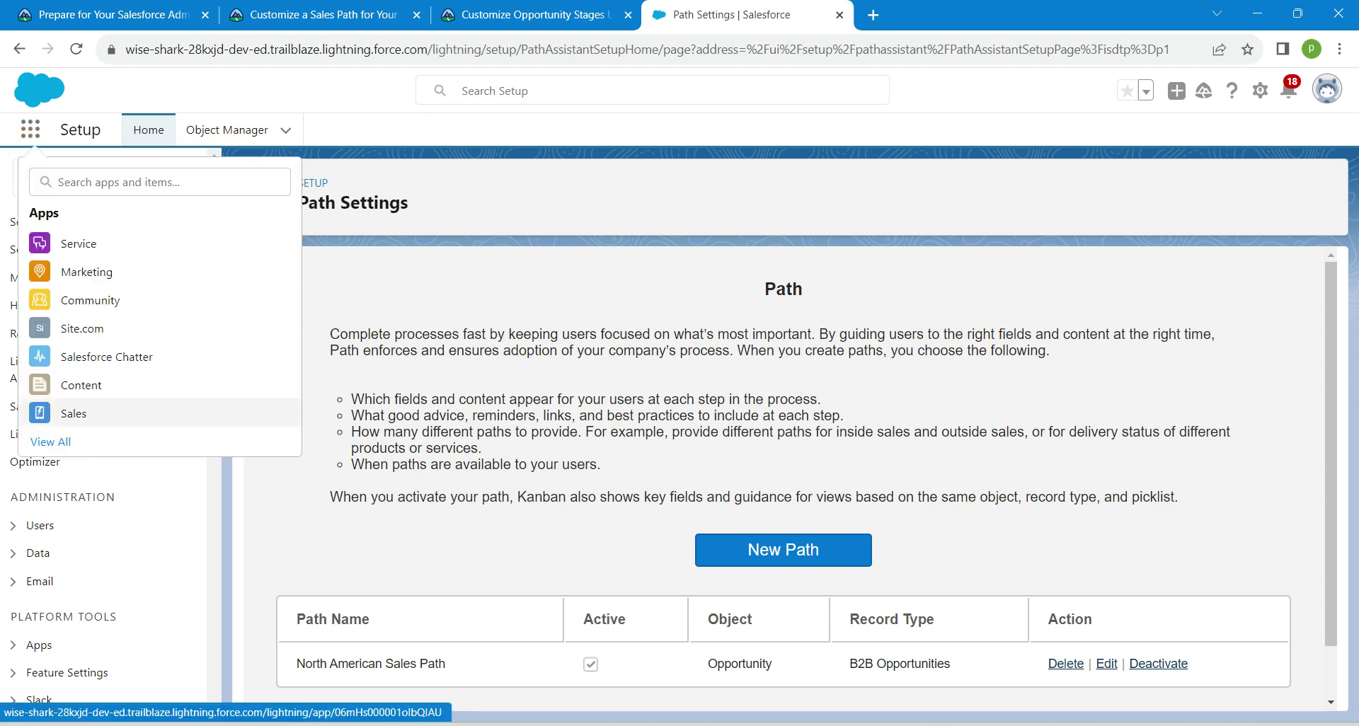
{"action": "left_click", "coordinate": [74, 413]}
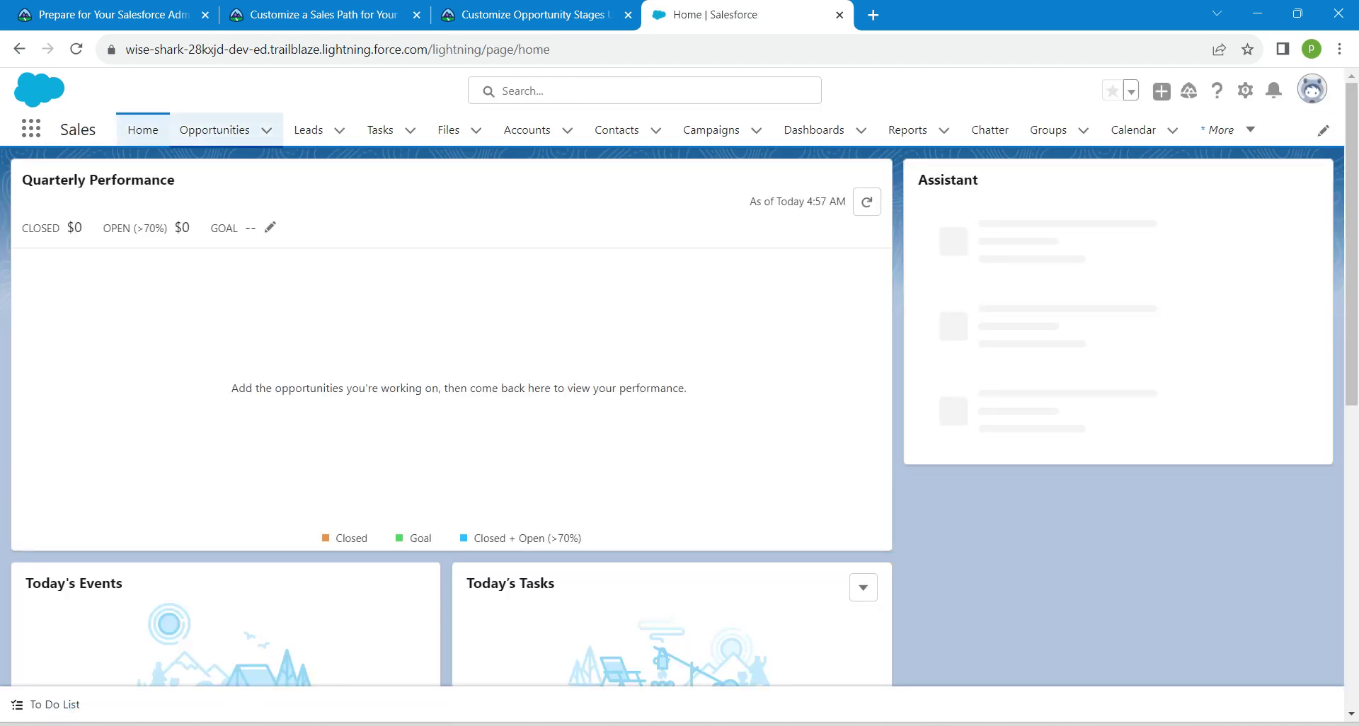
{"action": "left_click", "coordinate": [214, 130]}
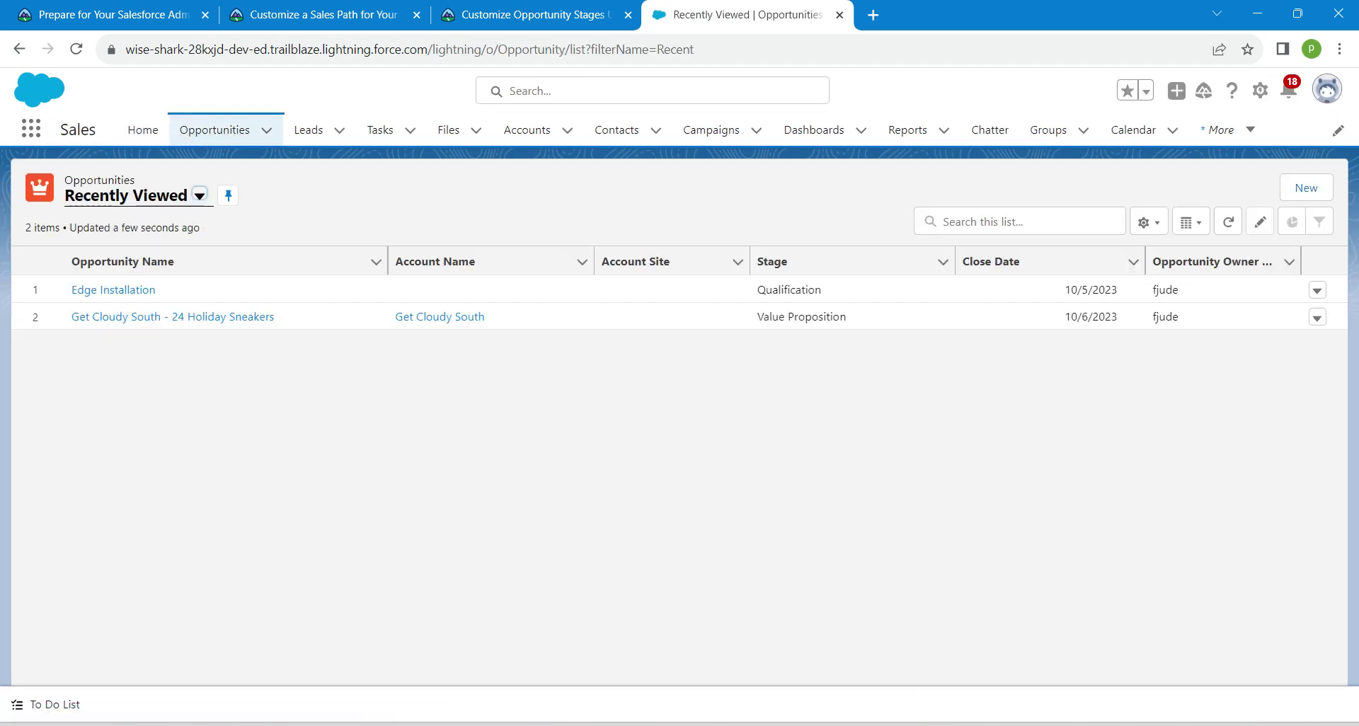
{"action": "left_click", "coordinate": [200, 195]}
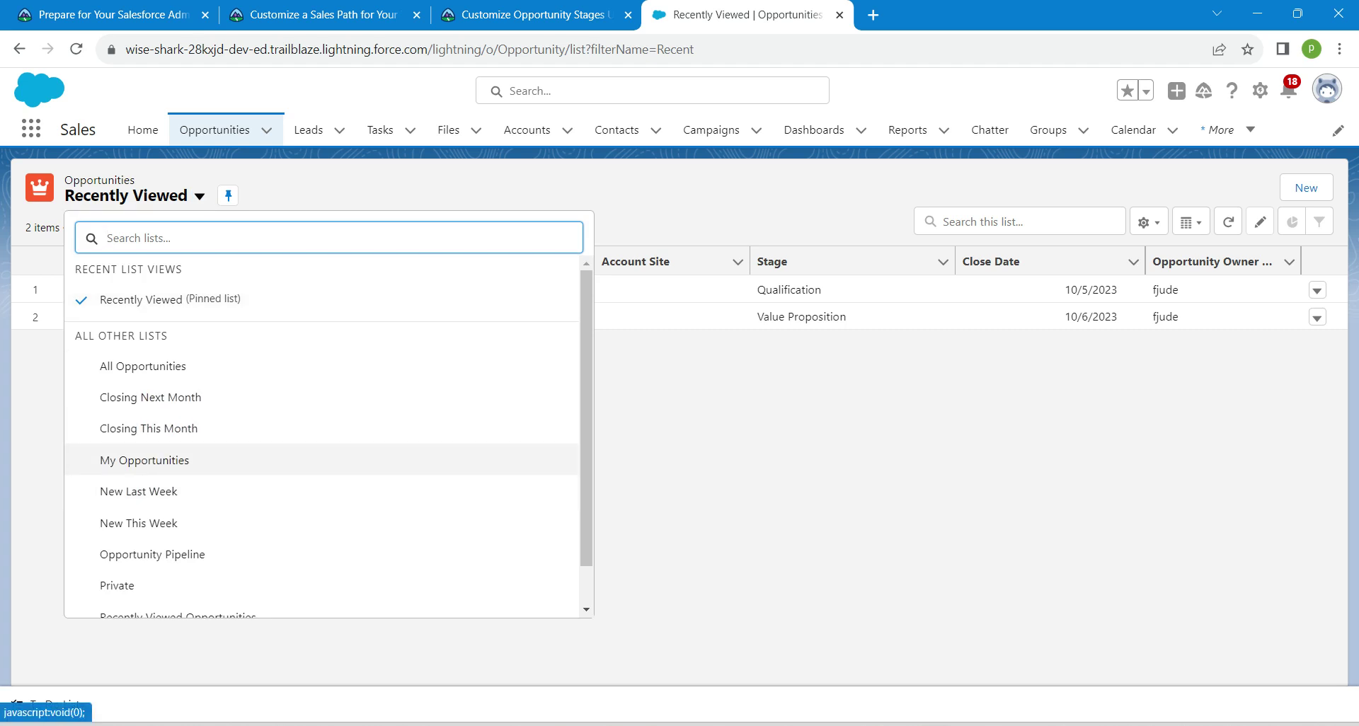
{"action": "left_click", "coordinate": [145, 460]}
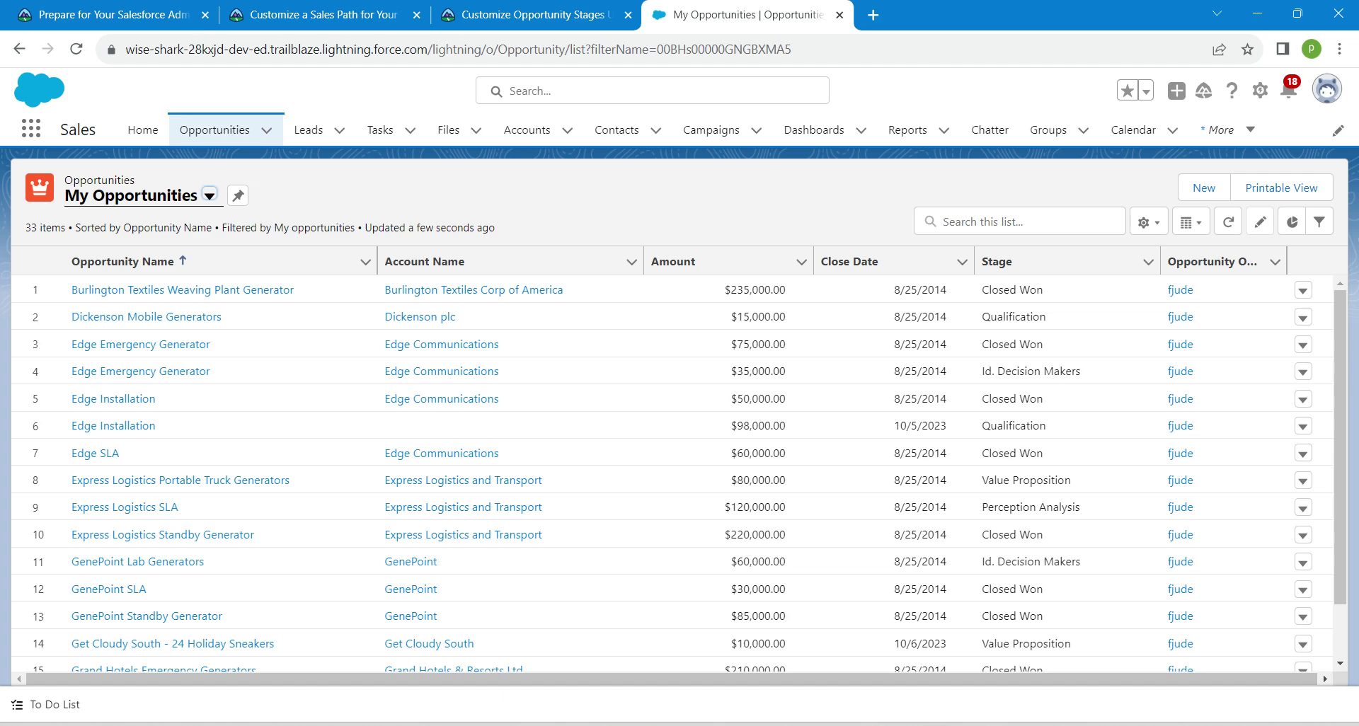
{"action": "left_click", "coordinate": [210, 196]}
{"action": "type", "text": "oil o"}
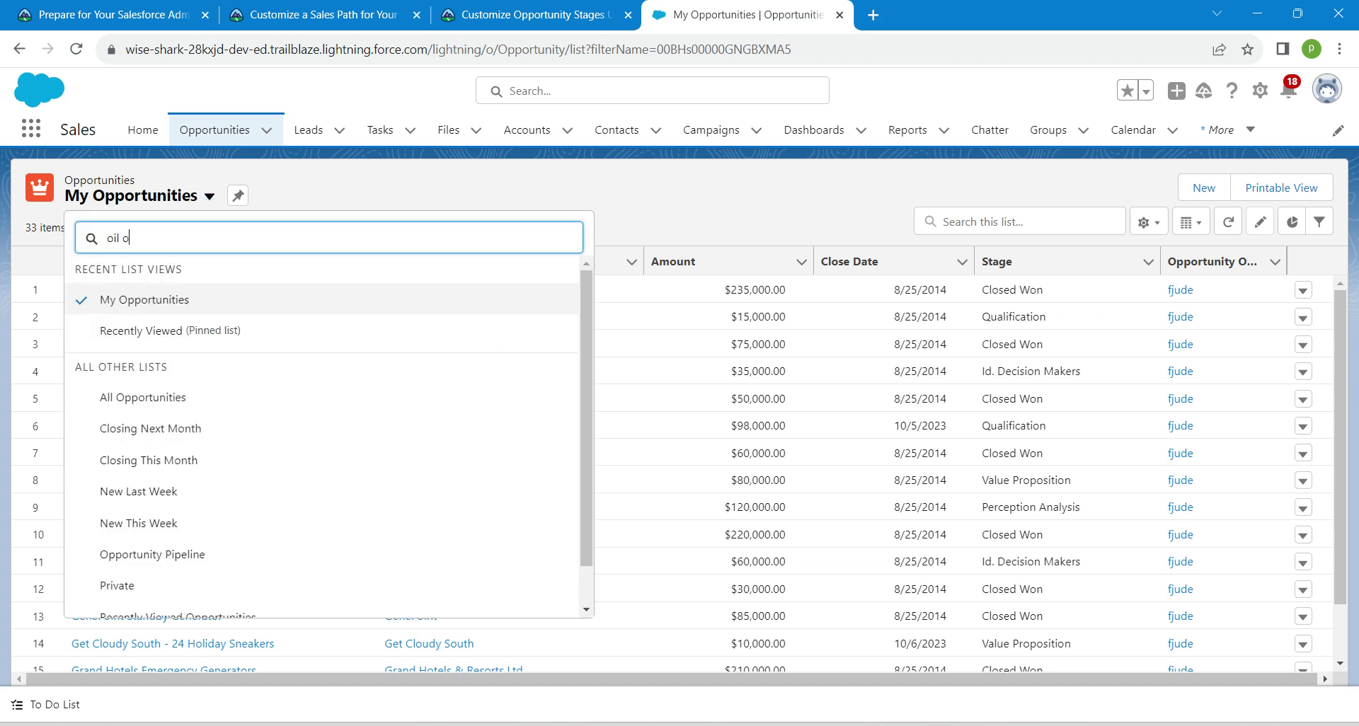
{"action": "type", "text": "ffice"}
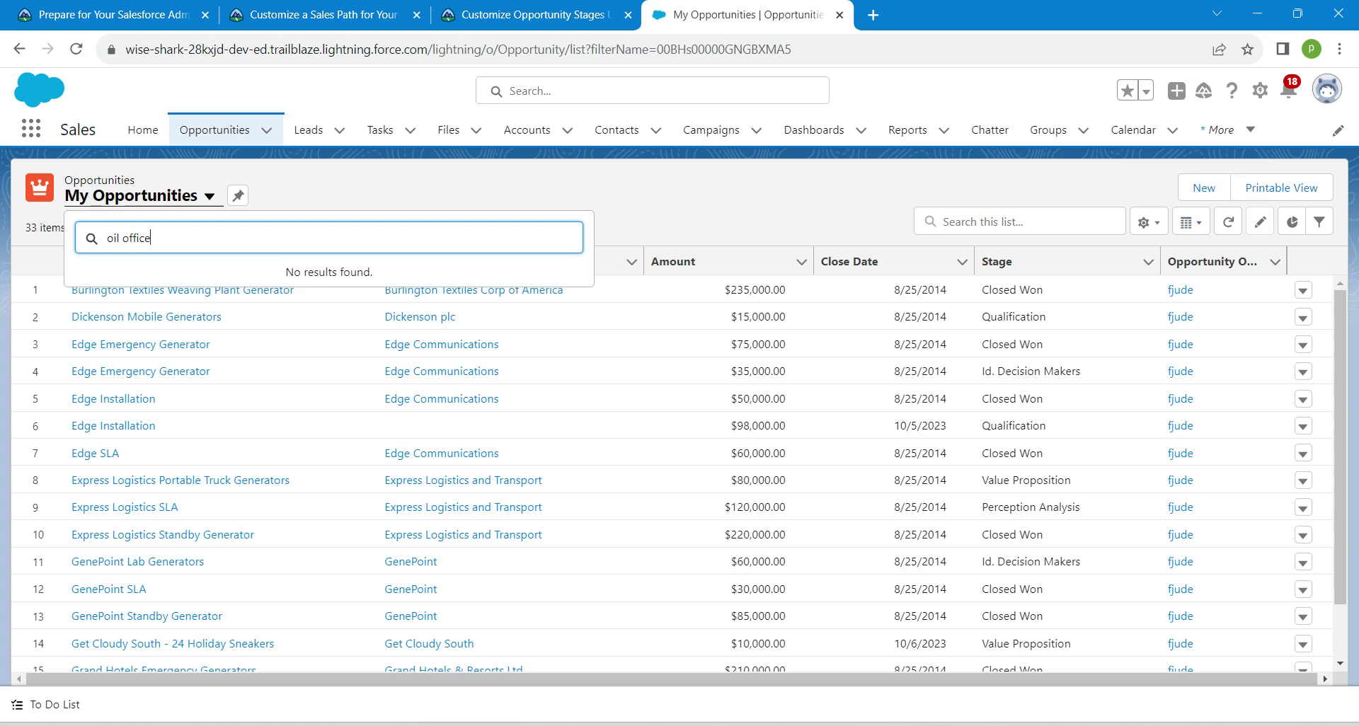
{"action": "type", "text": "united"}
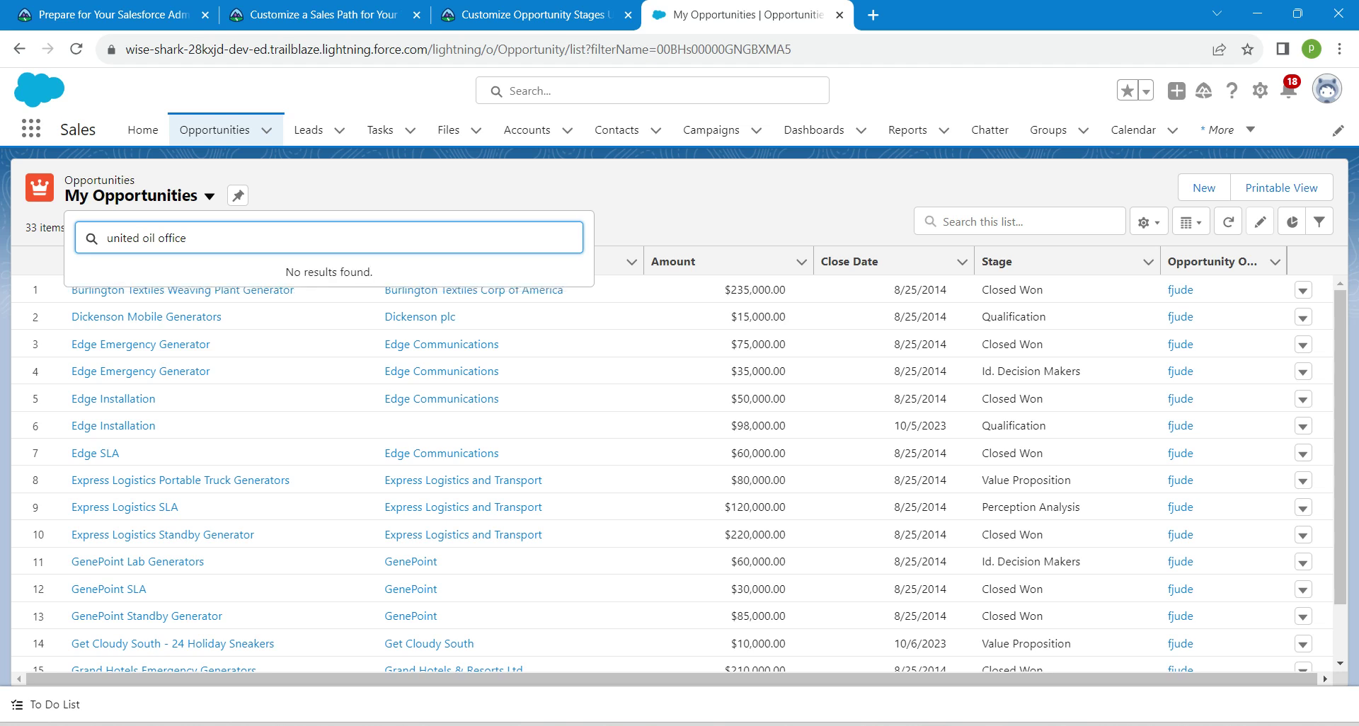
{"action": "triple_click", "coordinate": [146, 238]}
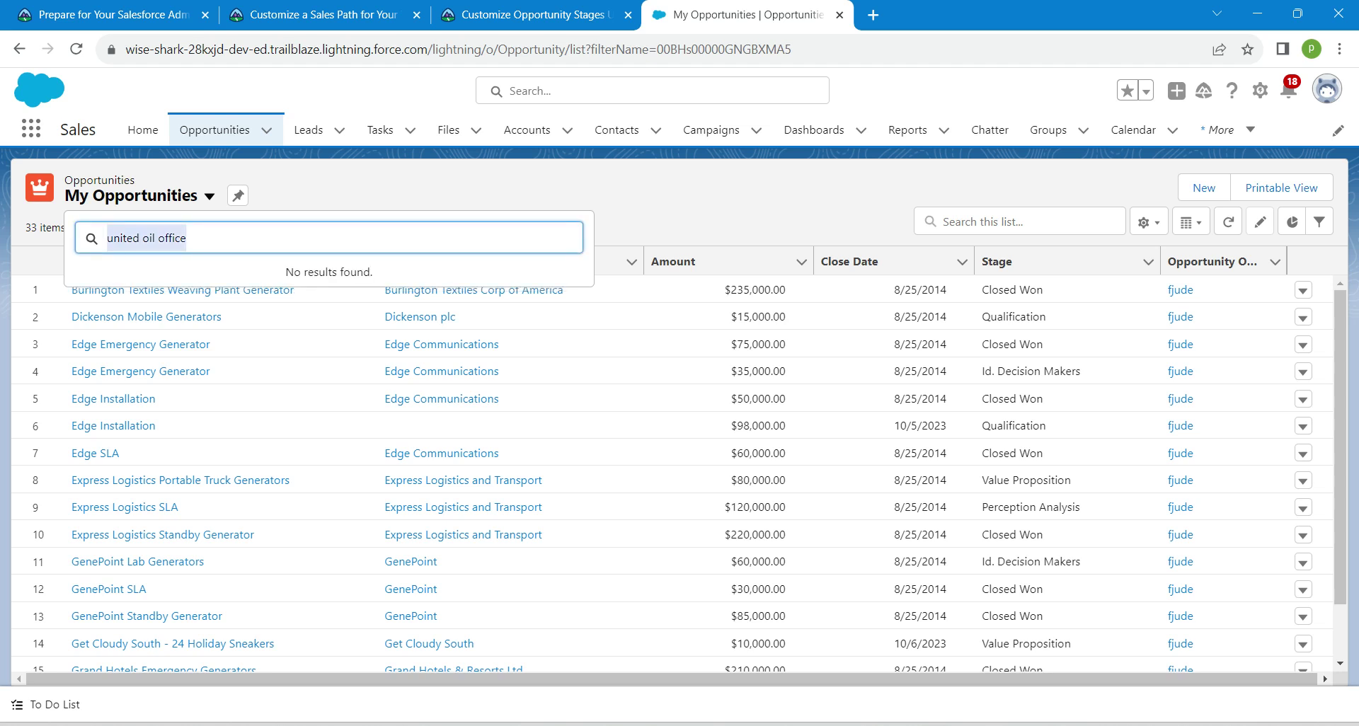
{"action": "left_click_drag", "start_coordinate": [146, 238], "coordinate": [17, 230]}
{"action": "key", "text": "Escape"}
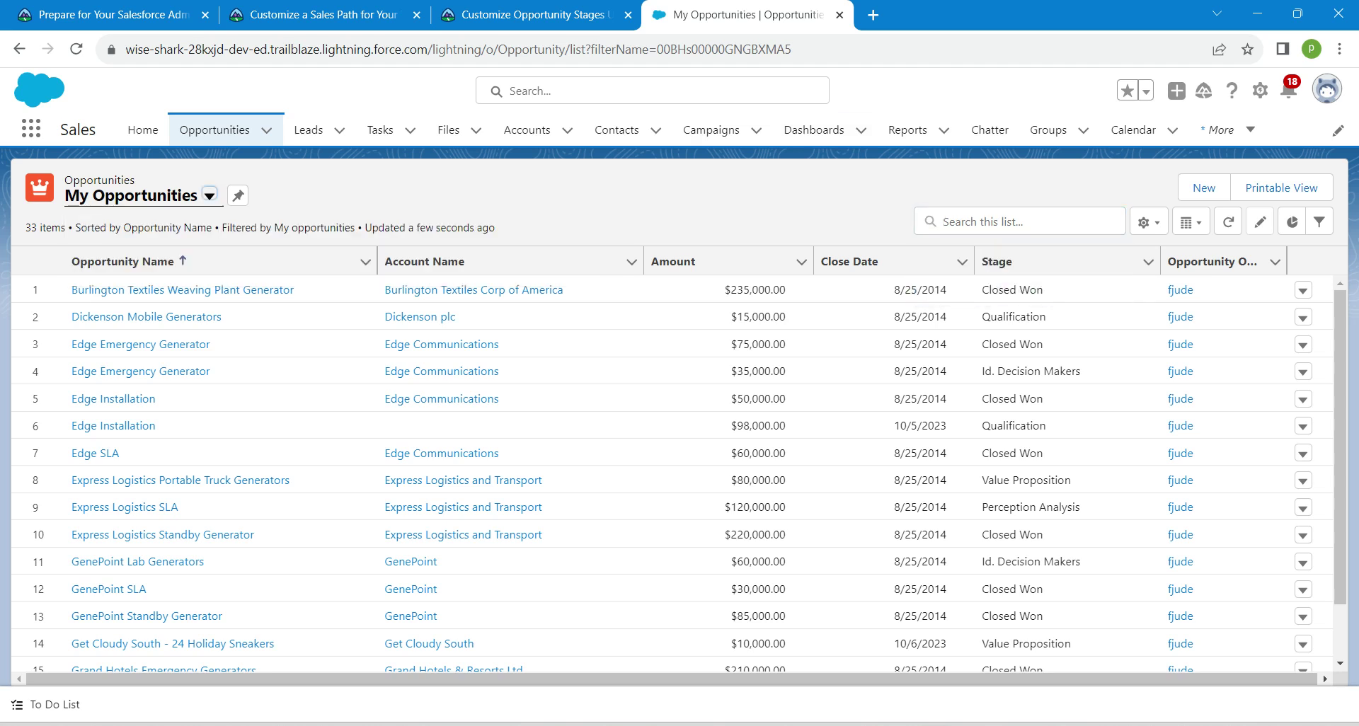
Search the My Opportunities list for "united oil" and open the United Oil Office Portable Generators opportunity.
{"action": "left_click", "coordinate": [944, 222]}
{"action": "type", "text": "uni"}
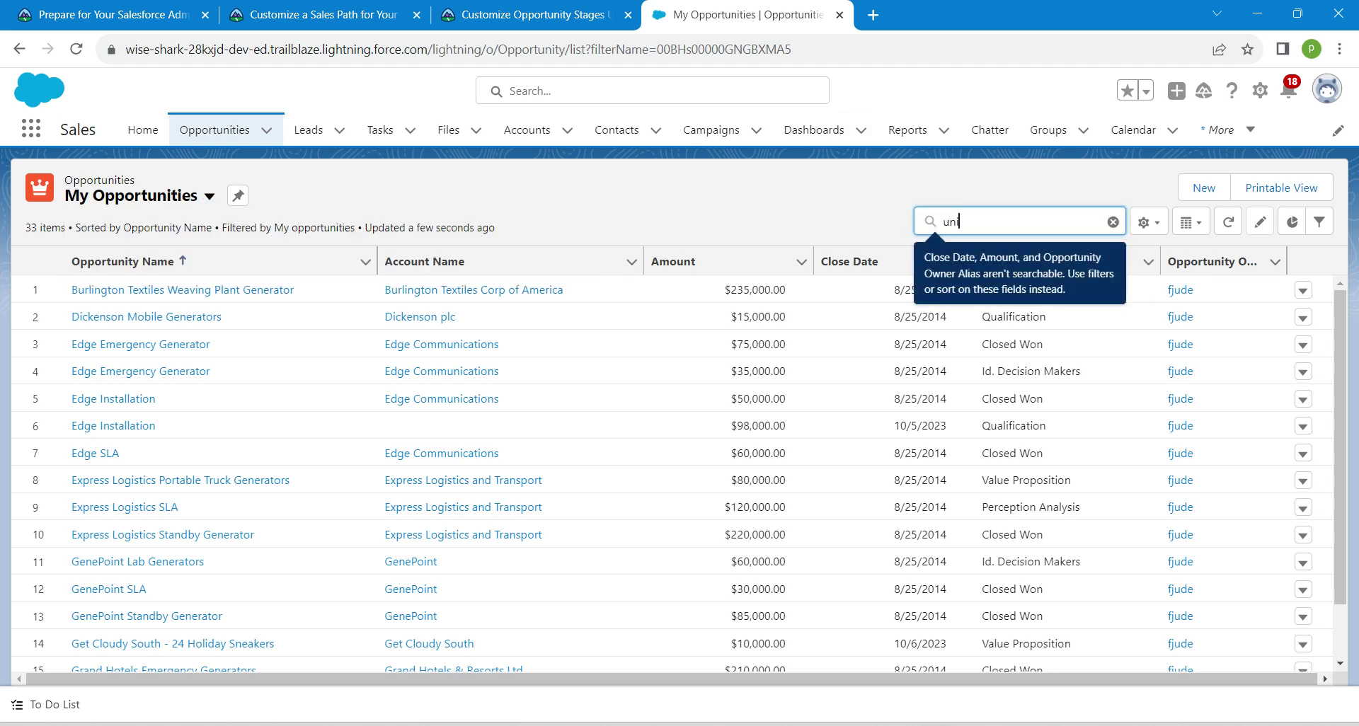
{"action": "type", "text": "ted oil"}
{"action": "double_click", "coordinate": [943, 222]}
{"action": "key", "text": "Return"}
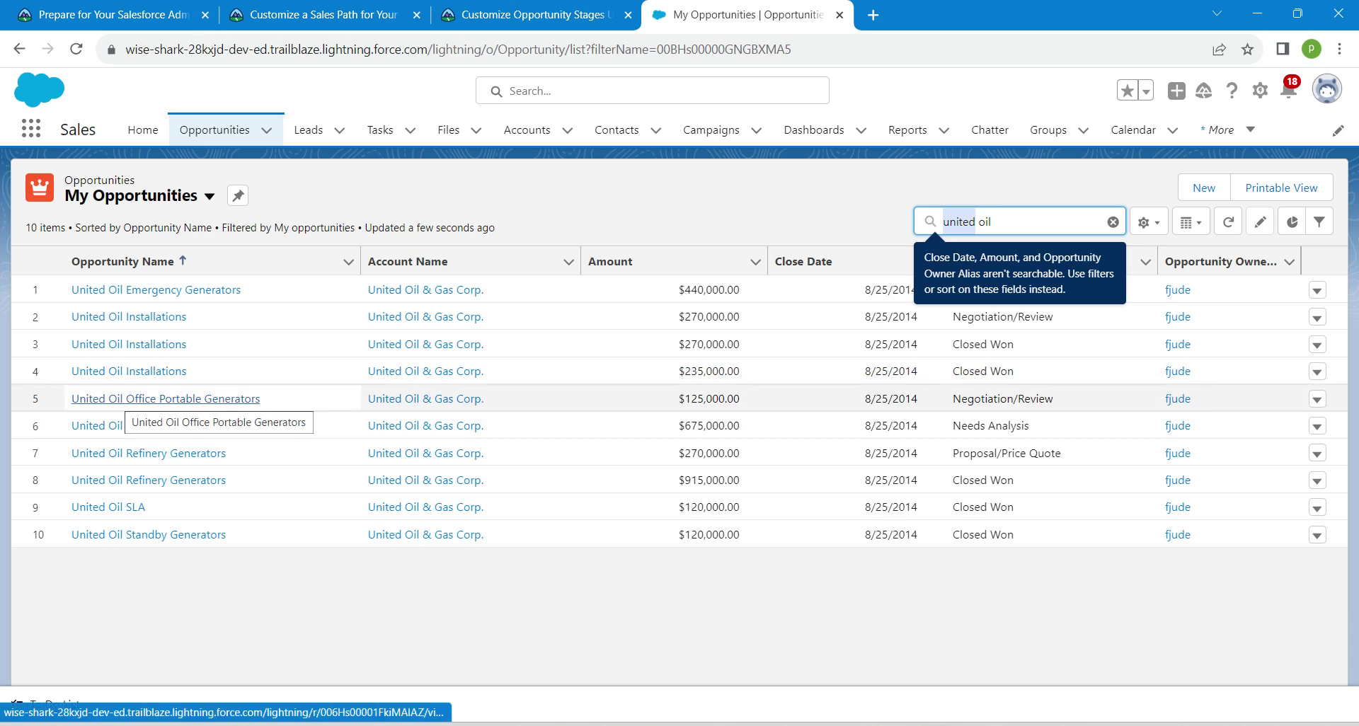
{"action": "left_click", "coordinate": [166, 399]}
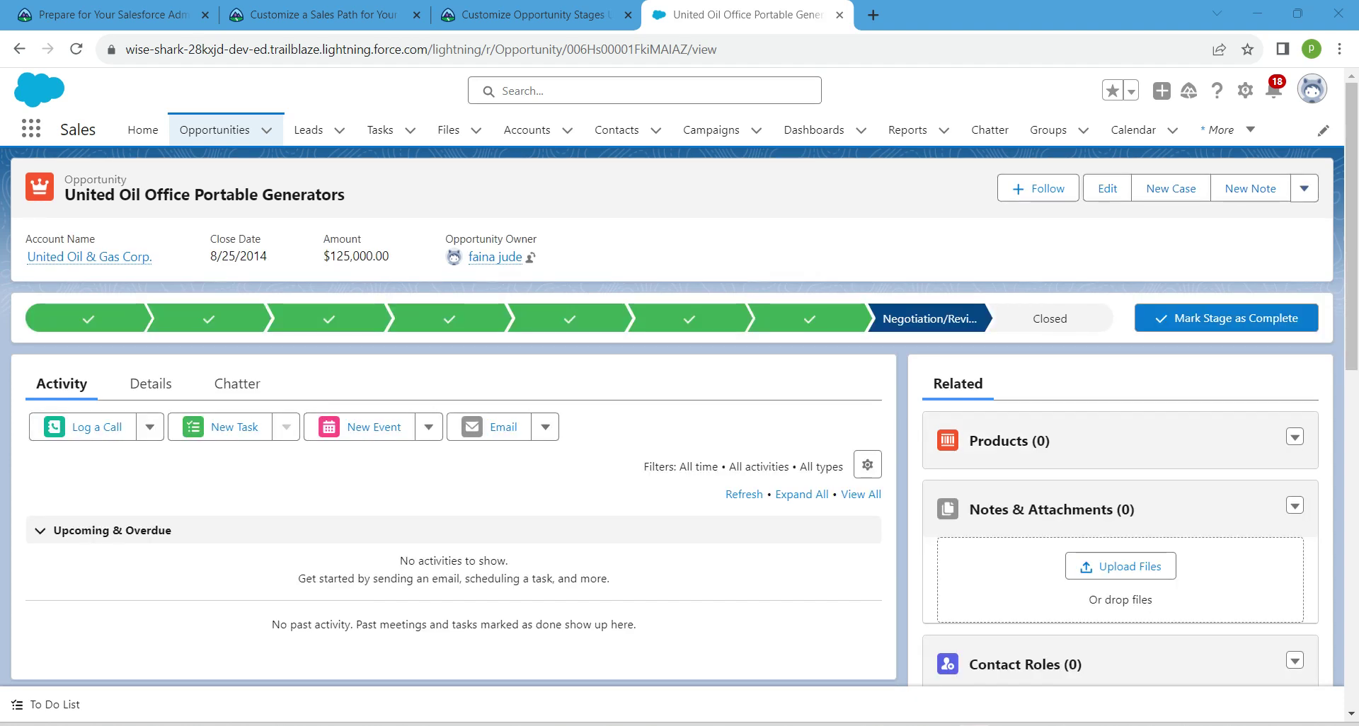
Change the opportunity's record type to B2B Opportunities and save the record with its existing field values.
{"action": "left_click", "coordinate": [1304, 188]}
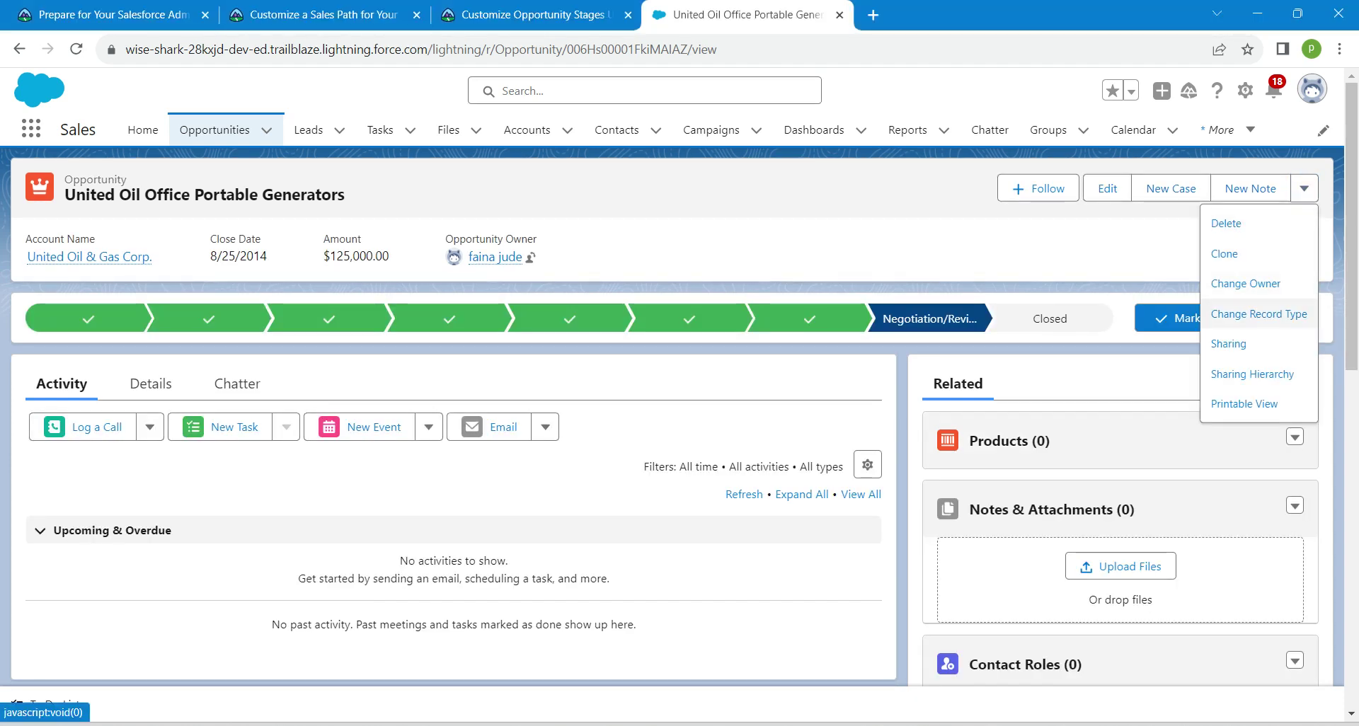
{"action": "left_click", "coordinate": [1258, 315]}
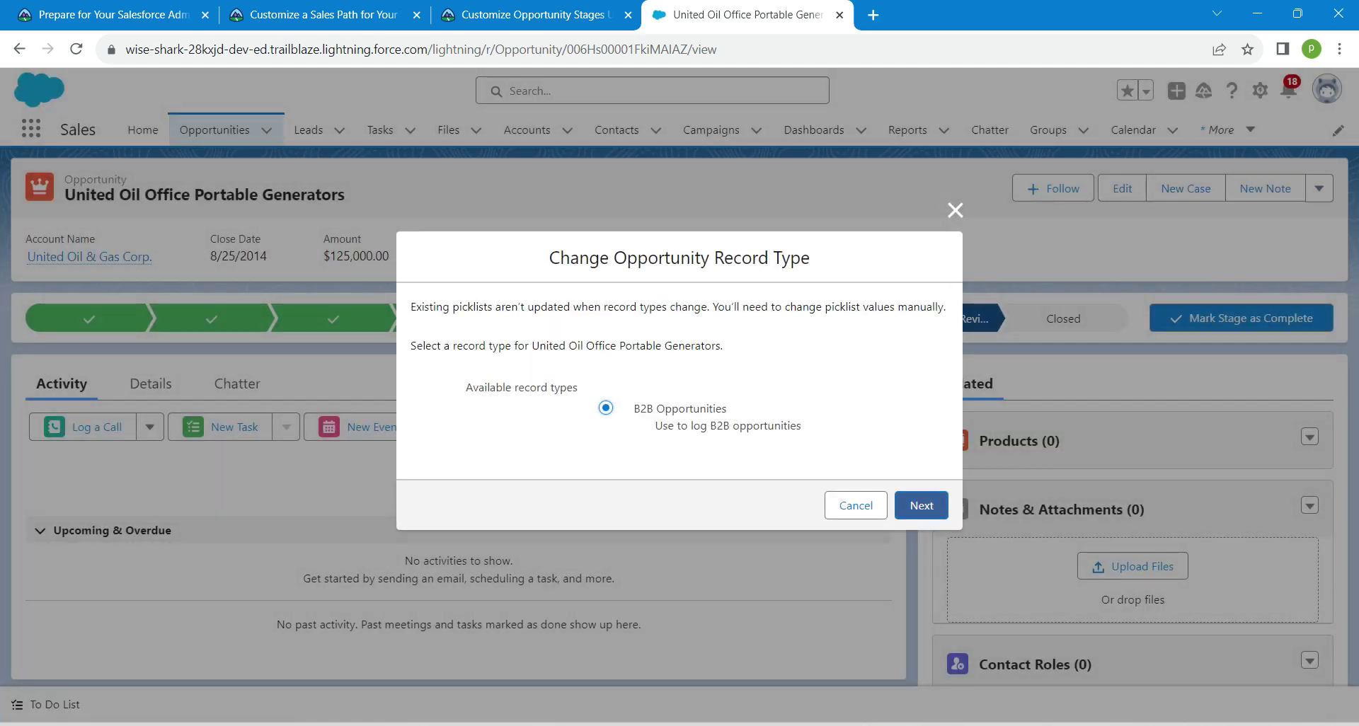
{"action": "left_click", "coordinate": [922, 505]}
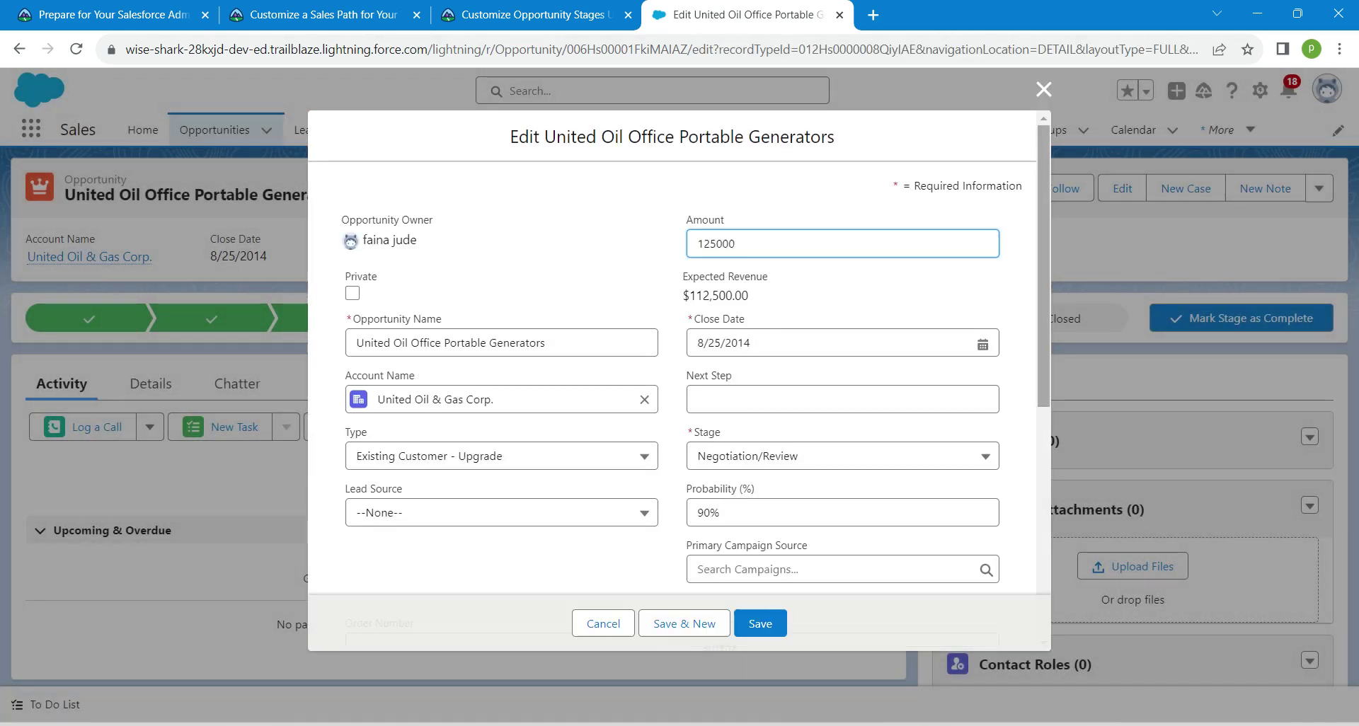
{"action": "left_click_drag", "start_coordinate": [1044, 265], "coordinate": [1043, 495]}
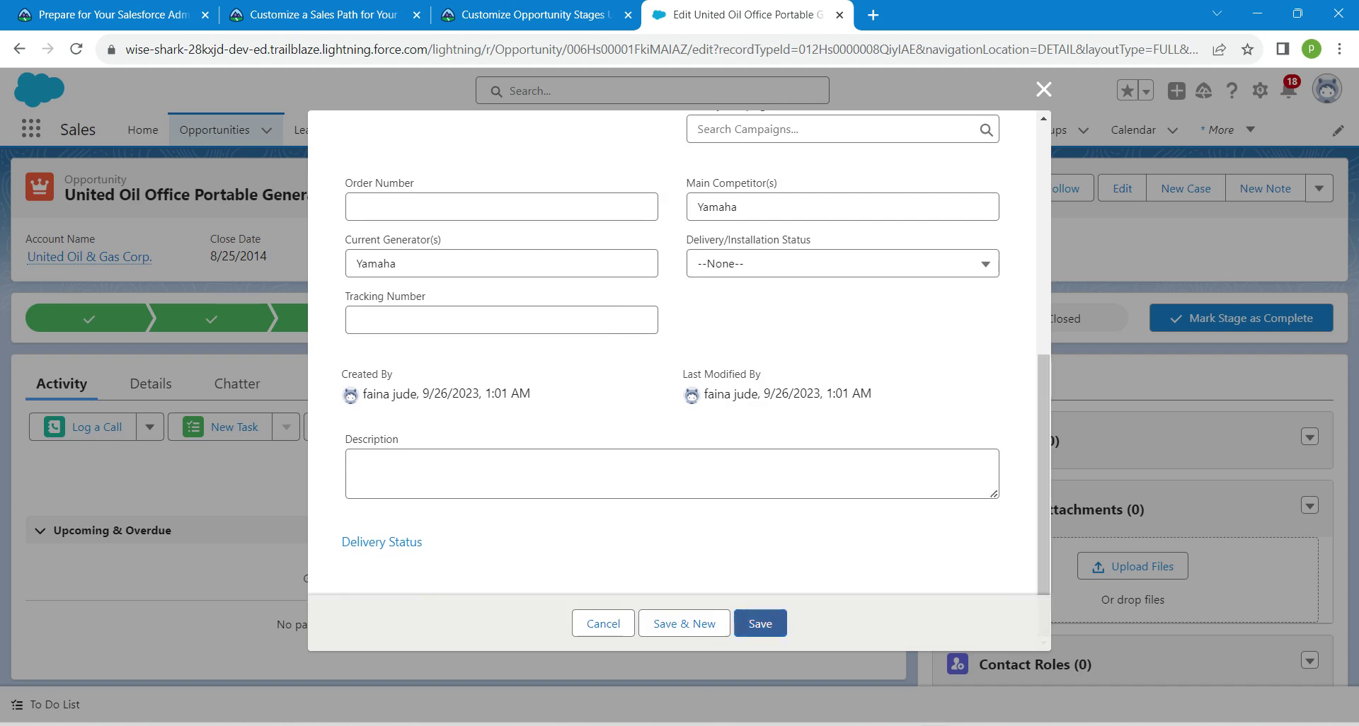
{"action": "left_click", "coordinate": [760, 623]}
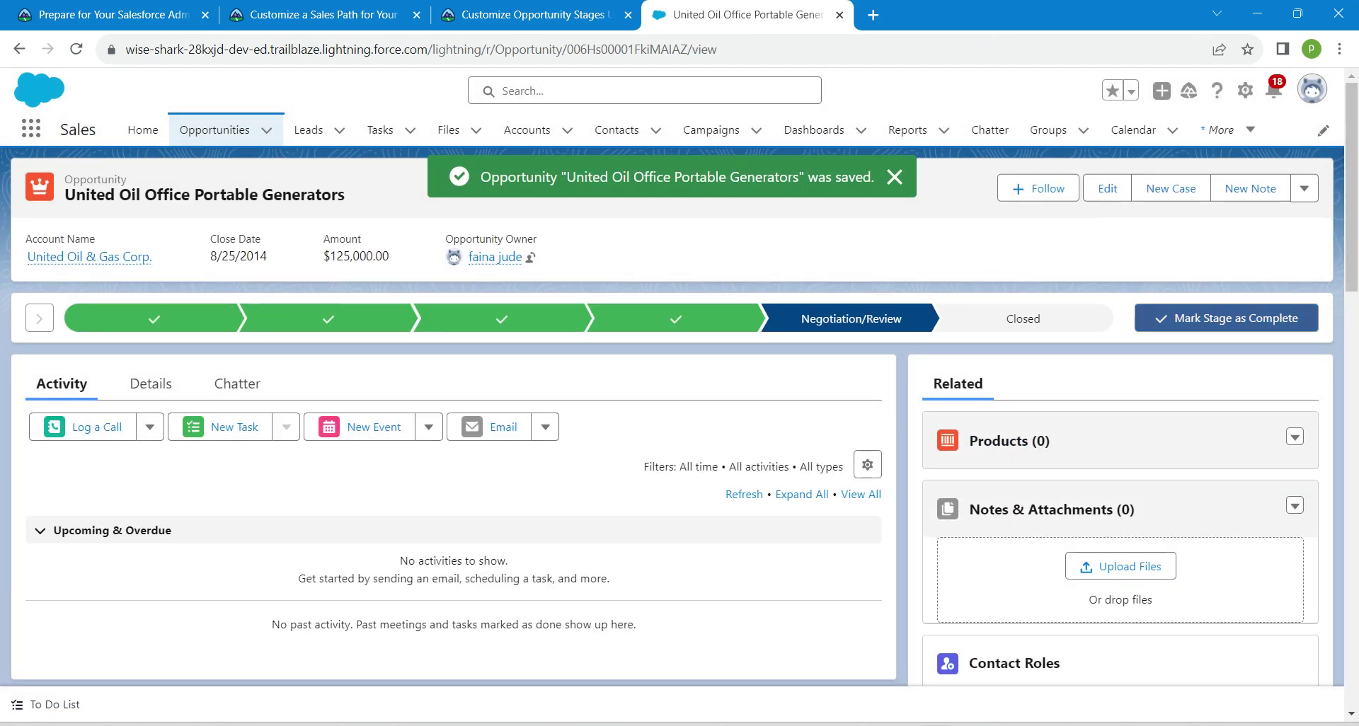
Mark the Negotiation/Review stage as complete and close the opportunity with the stage Closed Won.
{"action": "left_click", "coordinate": [1225, 317]}
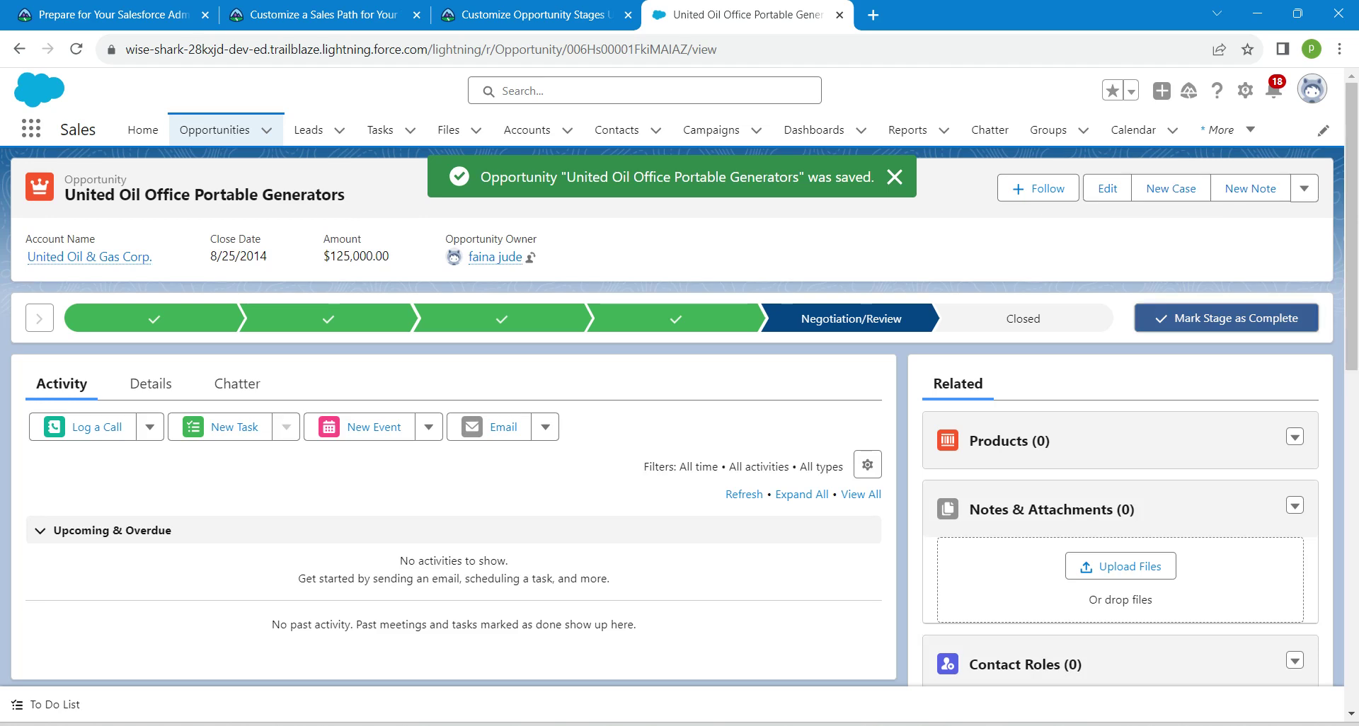
{"action": "left_click", "coordinate": [678, 390]}
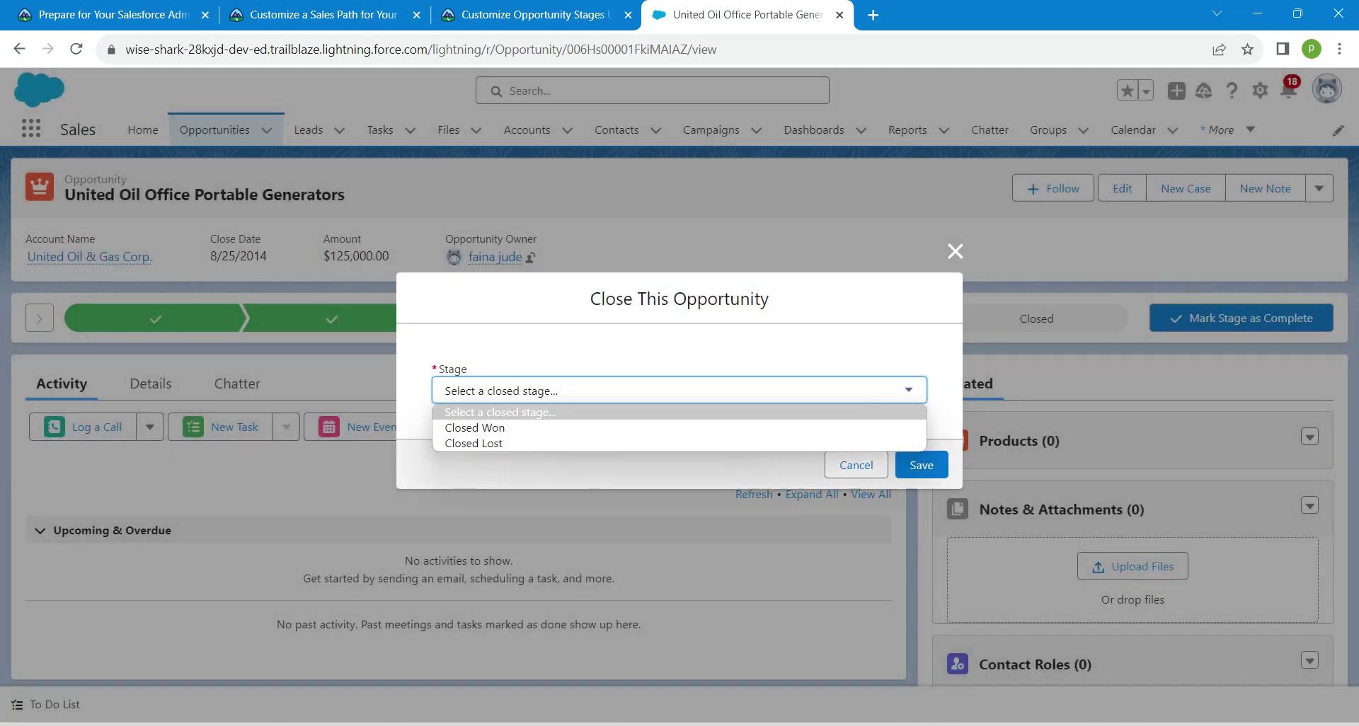
{"action": "key", "text": "Return"}
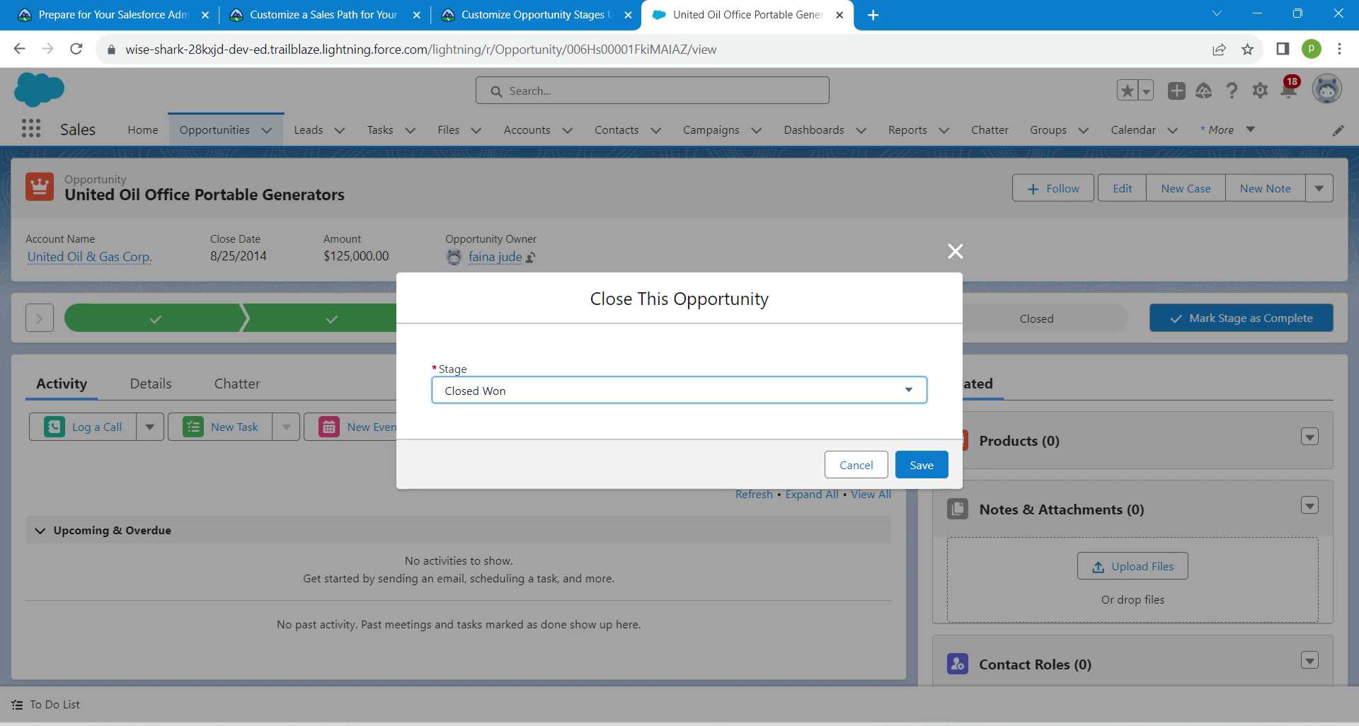
{"action": "key", "text": "Tab"}
{"action": "key", "text": "Tab"}
{"action": "key", "text": "Return"}
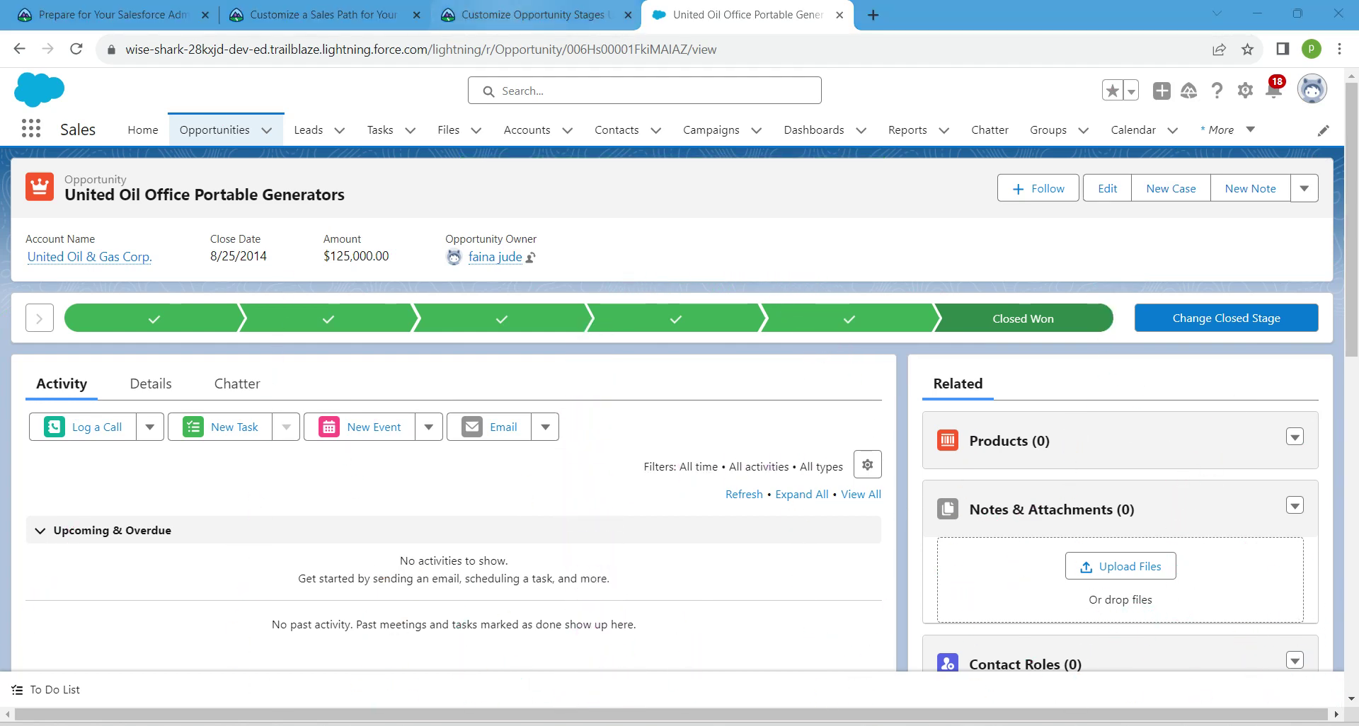
Return to Trailhead's Customize Opportunity Stages unit and verify the step to earn its 100 points.
{"action": "left_click", "coordinate": [523, 14]}
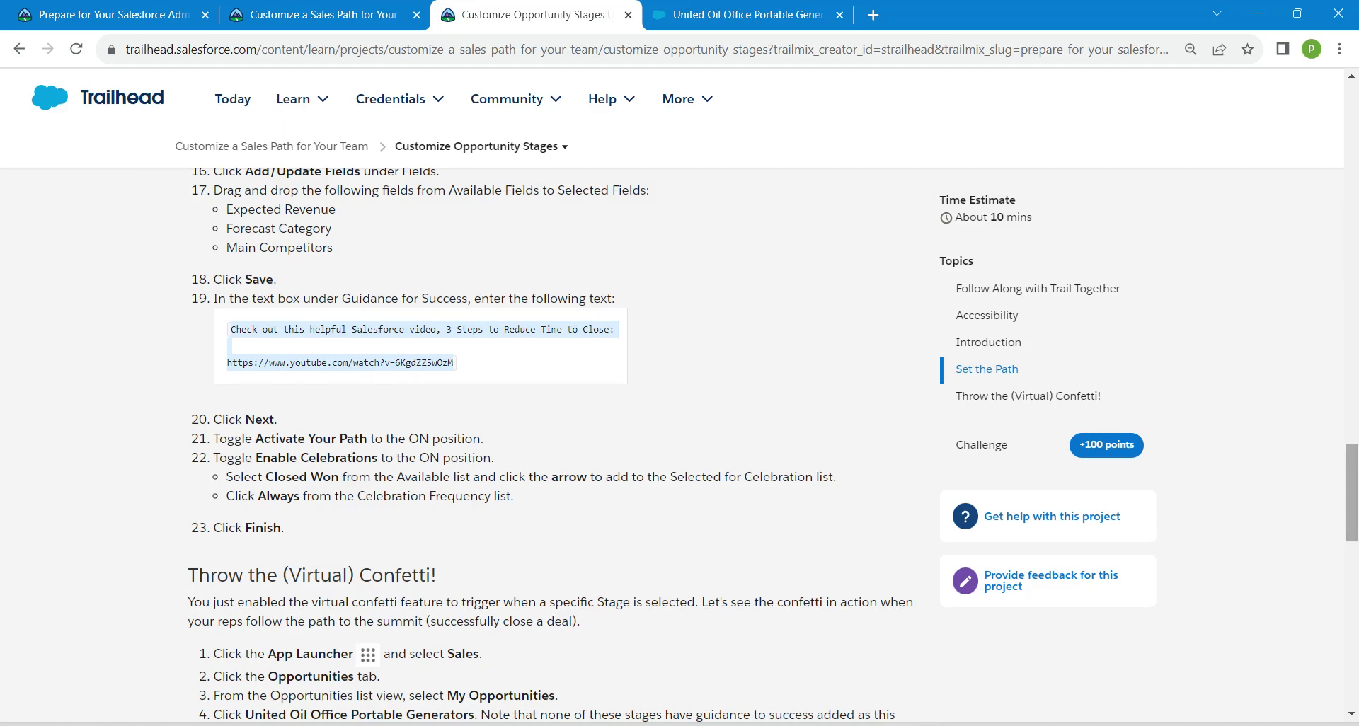
{"action": "scroll", "coordinate": [552, 446], "scroll_direction": "down", "scroll_amount": 13}
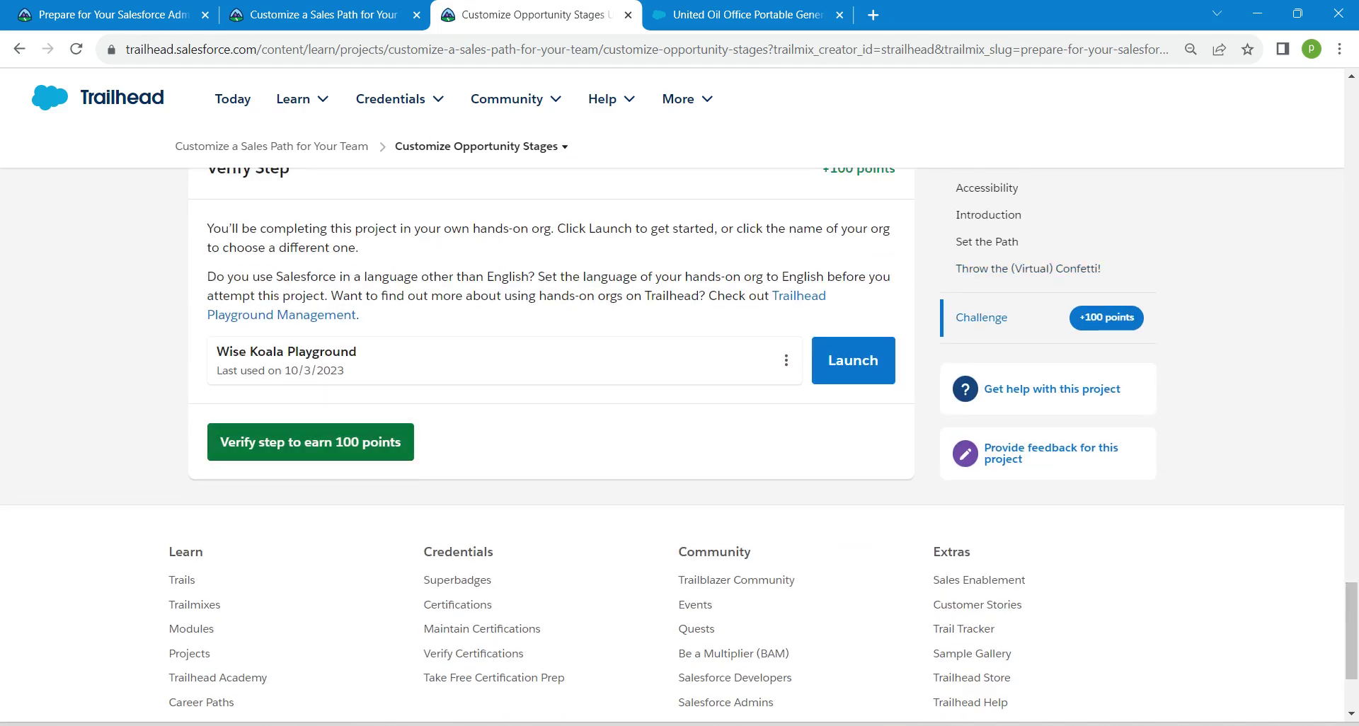
{"action": "left_click", "coordinate": [310, 442]}
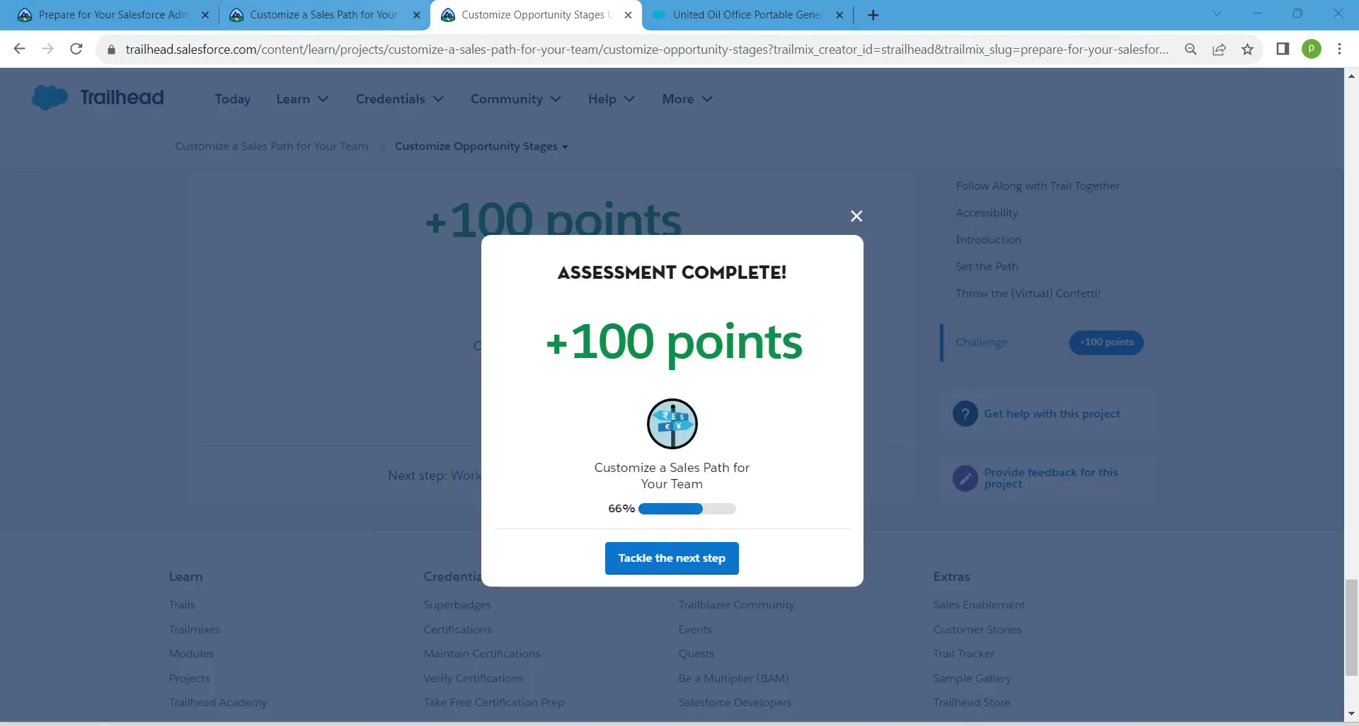
Reload the Customize a Sales Path for Your Team project page and select the unit title Work with Opportunities in the Kanban View.
{"action": "left_click", "coordinate": [352, 14]}
{"action": "key", "text": "F5"}
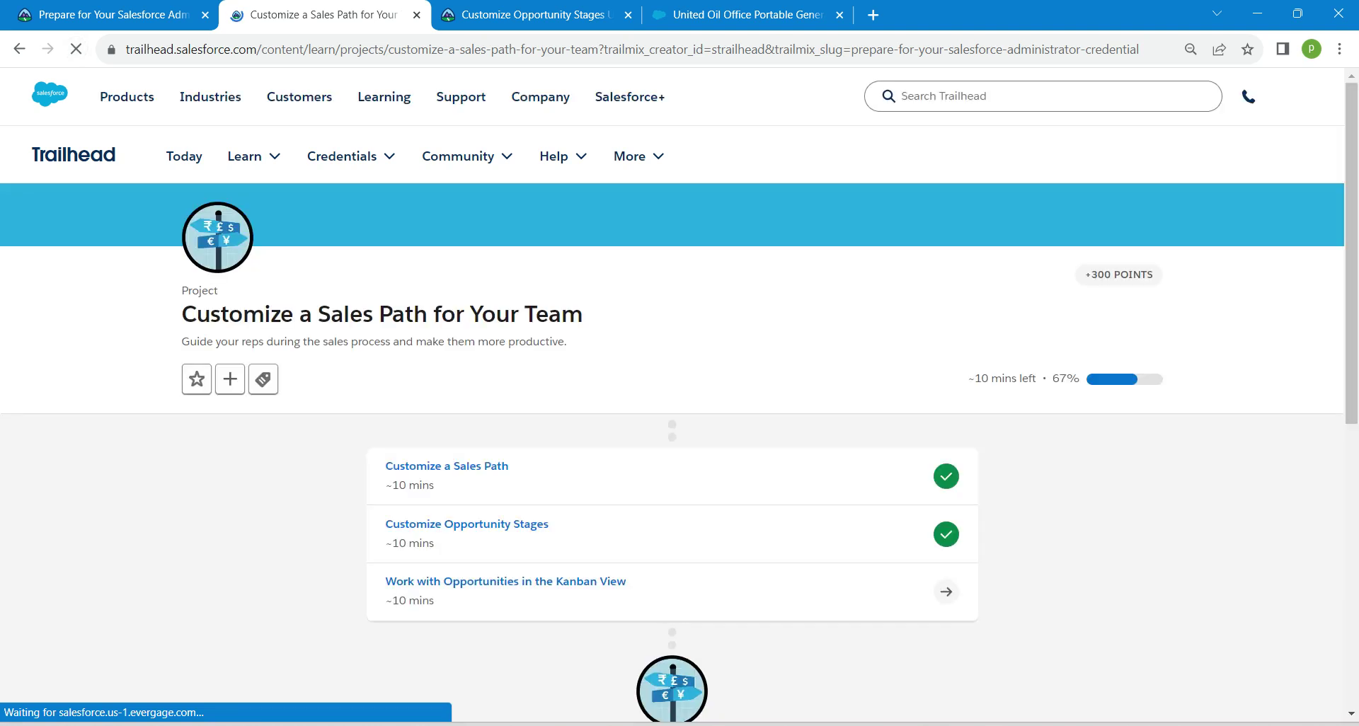
{"action": "left_click", "coordinate": [505, 581]}
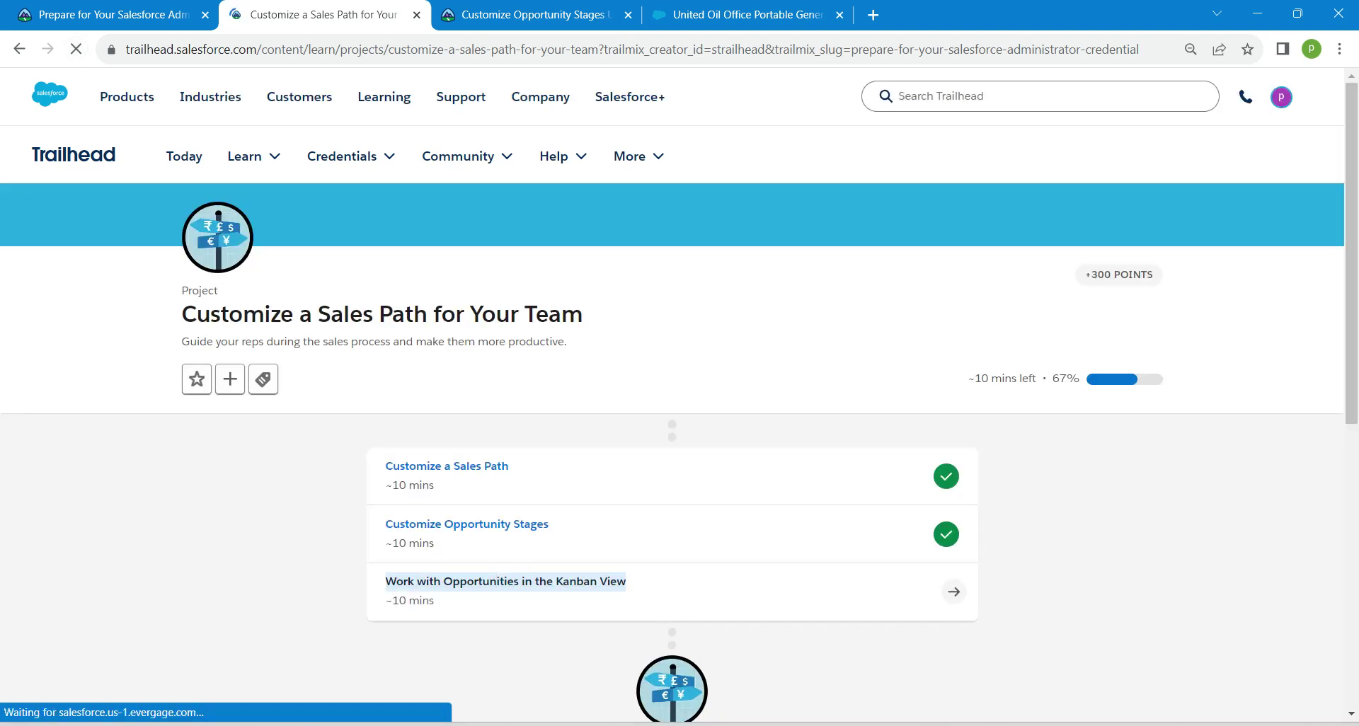